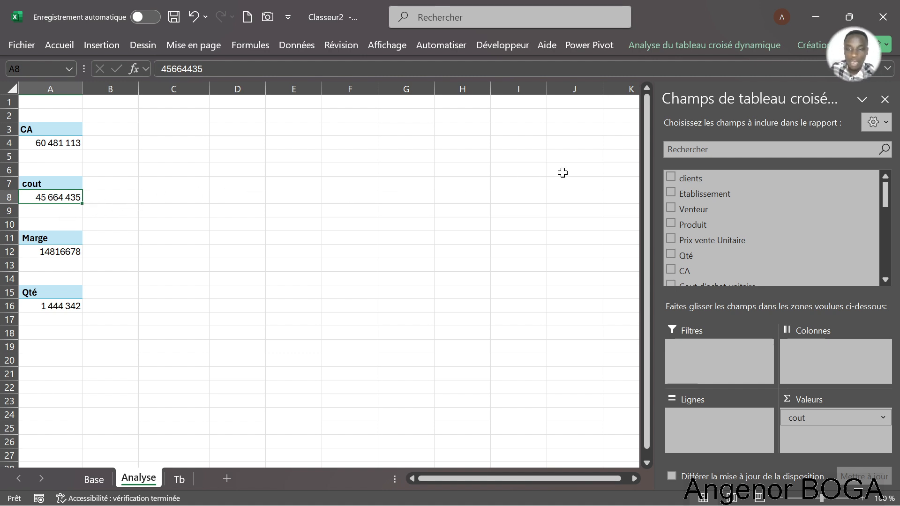
# Insert a timeline based on the Date field for the CA pivot table.
pyautogui.click(45, 144)
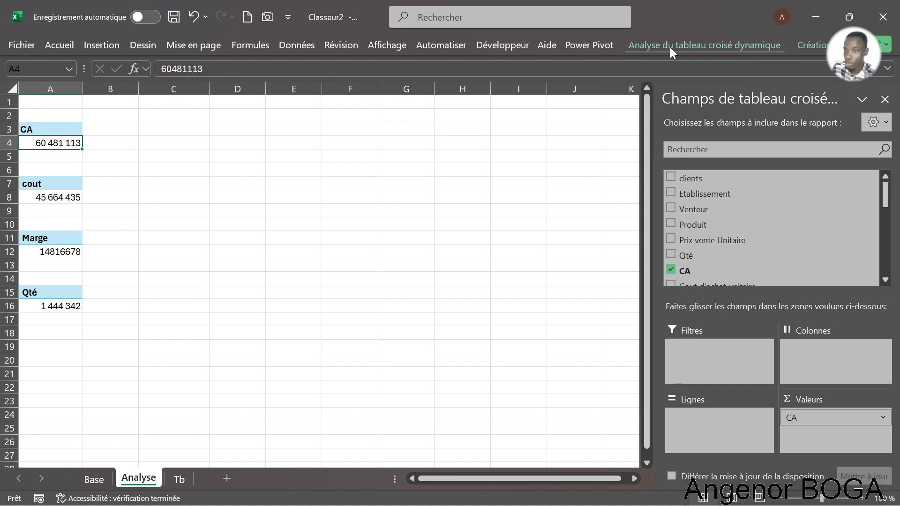
pyautogui.moveTo(885, 194)
pyautogui.mouseDown()
pyautogui.moveTo(886, 268)
pyautogui.moveTo(885, 202)
pyautogui.mouseUp()
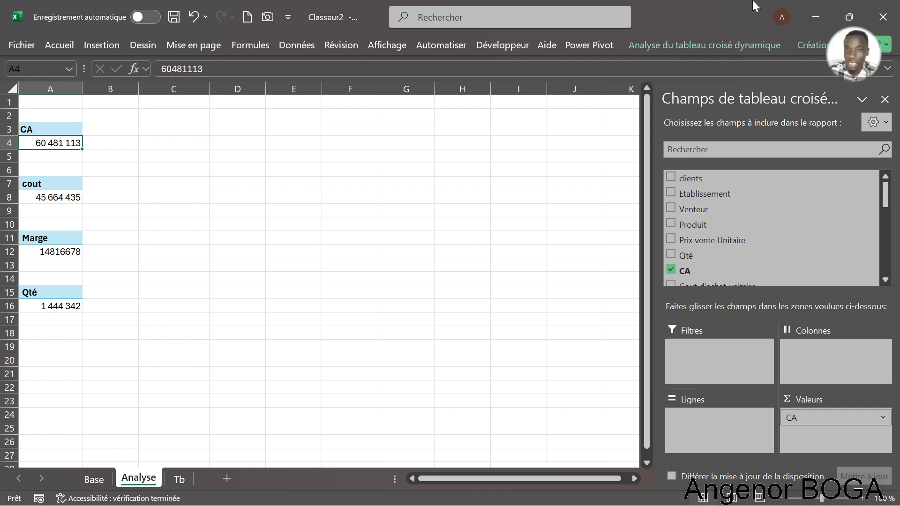
pyautogui.click(733, 47)
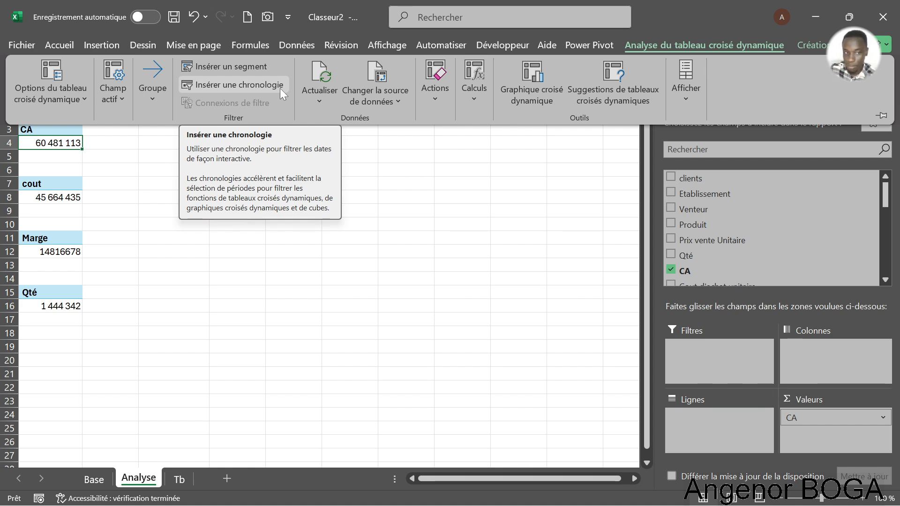
pyautogui.click(258, 87)
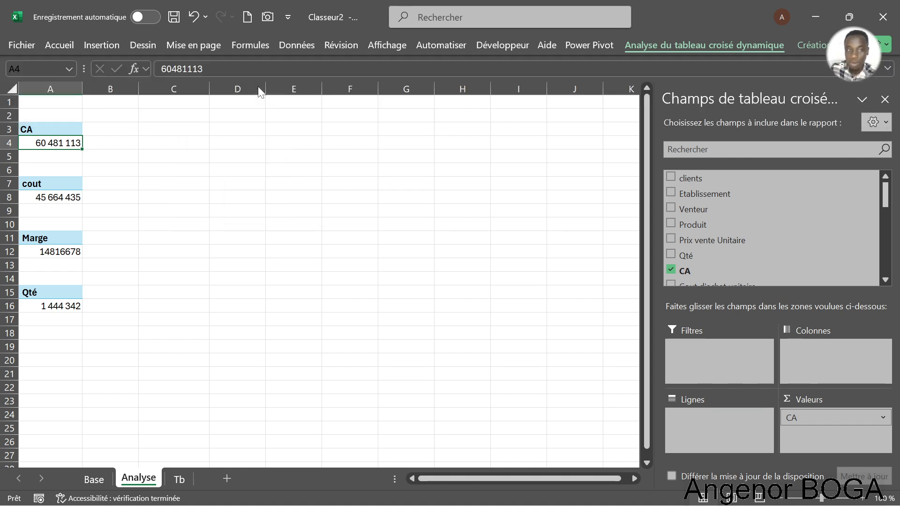
pyautogui.moveTo(327, 159); pyautogui.dragTo(272, 126)
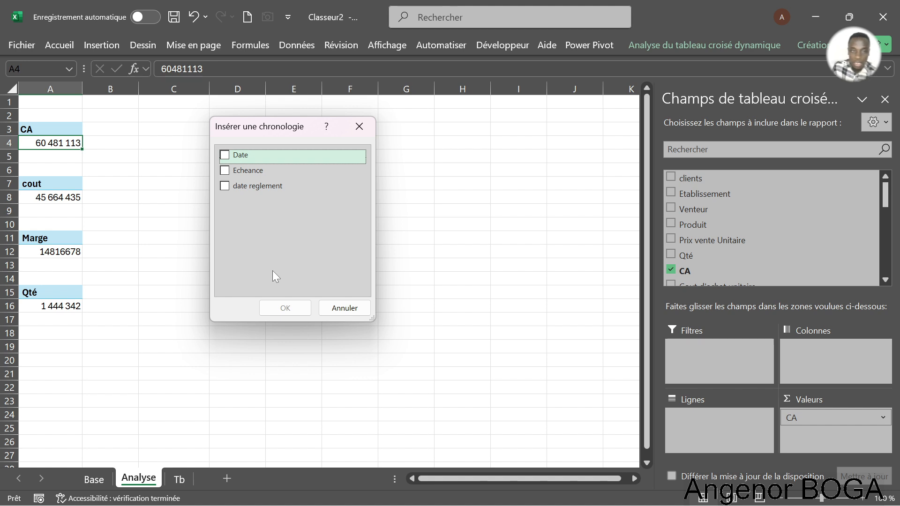
pyautogui.moveTo(261, 128); pyautogui.dragTo(244, 111)
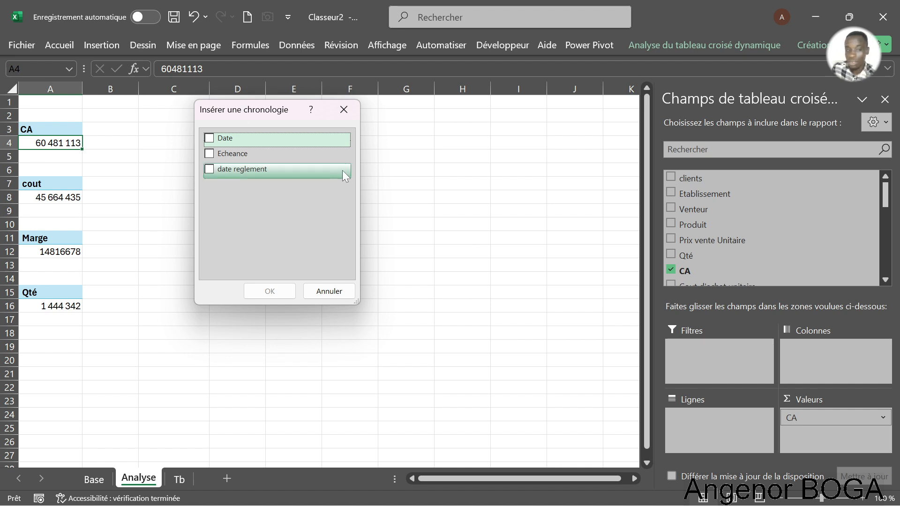
pyautogui.click(209, 139)
pyautogui.click(268, 293)
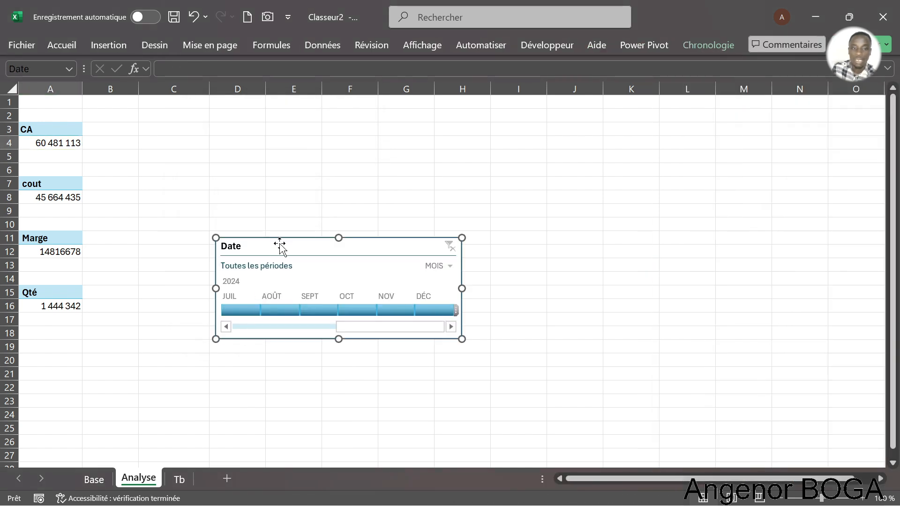
# Move the Date timeline beside the CA pivot table, starting in column C, and widen it to about 22.3 cm, reaching column M.
pyautogui.moveTo(279, 244); pyautogui.dragTo(219, 115)
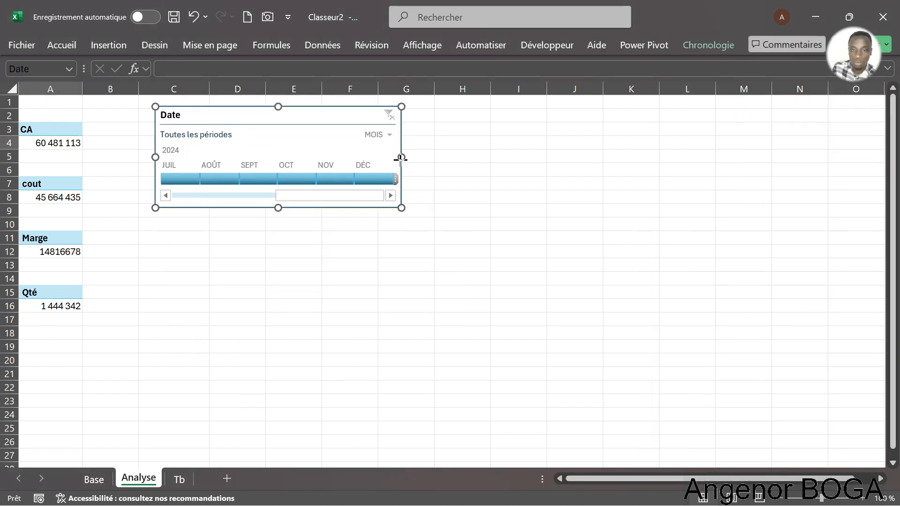
pyautogui.moveTo(401, 158); pyautogui.dragTo(749, 182)
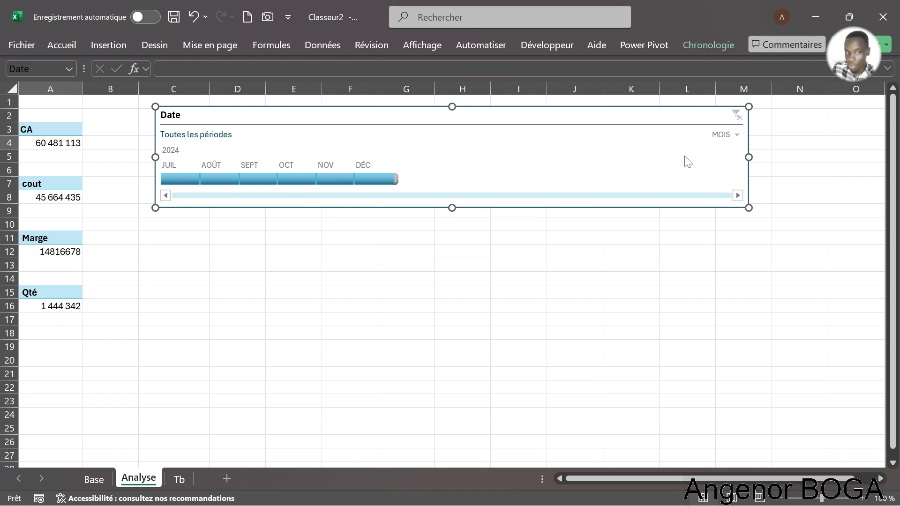
# Try the Date timeline's TRIMESTRES, JOURS and ANNÉES time levels, ending on MOIS.
pyautogui.click(737, 135)
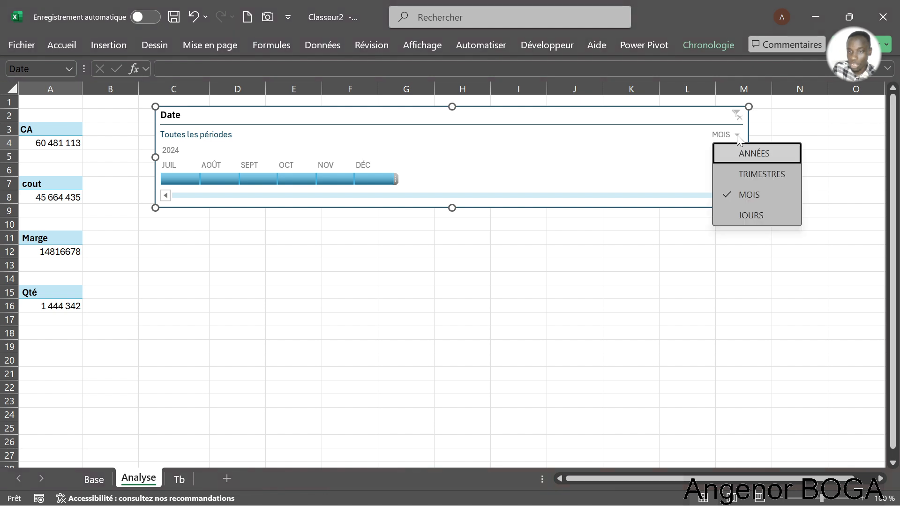
pyautogui.click(748, 174)
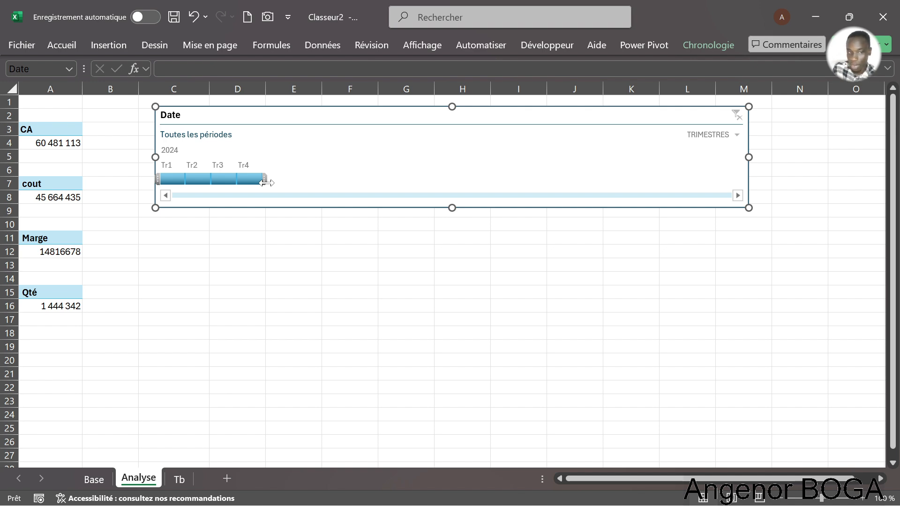
pyautogui.moveTo(265, 182); pyautogui.dragTo(319, 185)
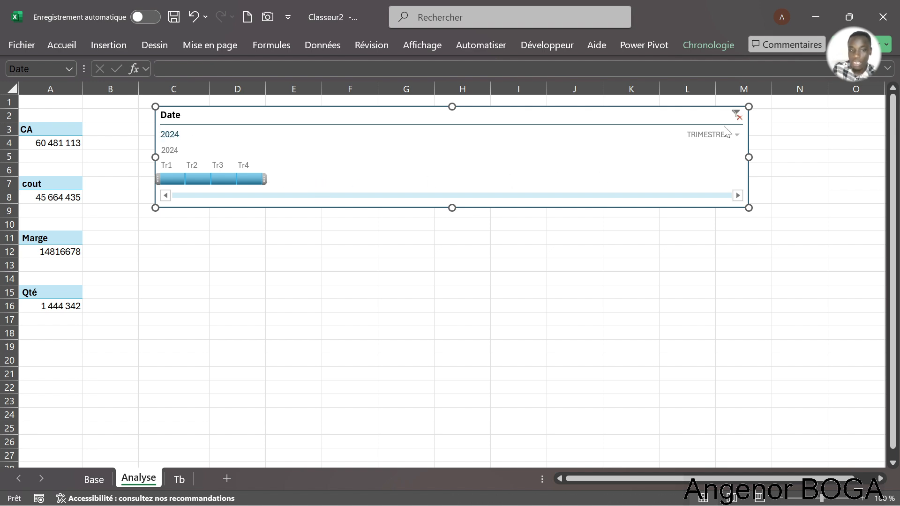
pyautogui.click(737, 135)
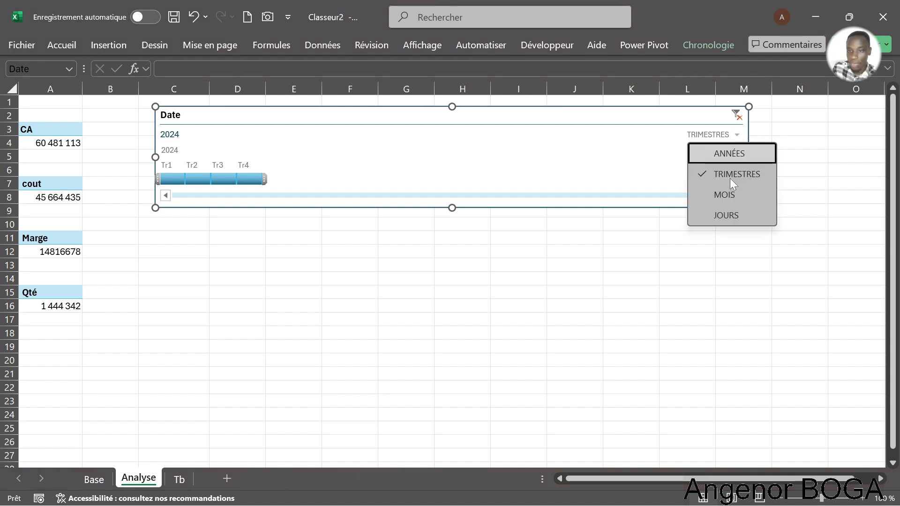
pyautogui.click(725, 216)
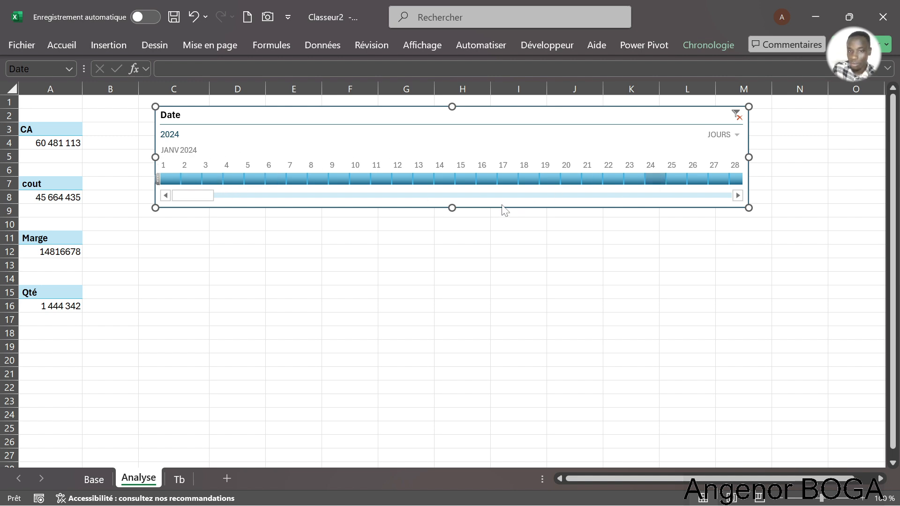
pyautogui.moveTo(202, 194); pyautogui.dragTo(116, 198)
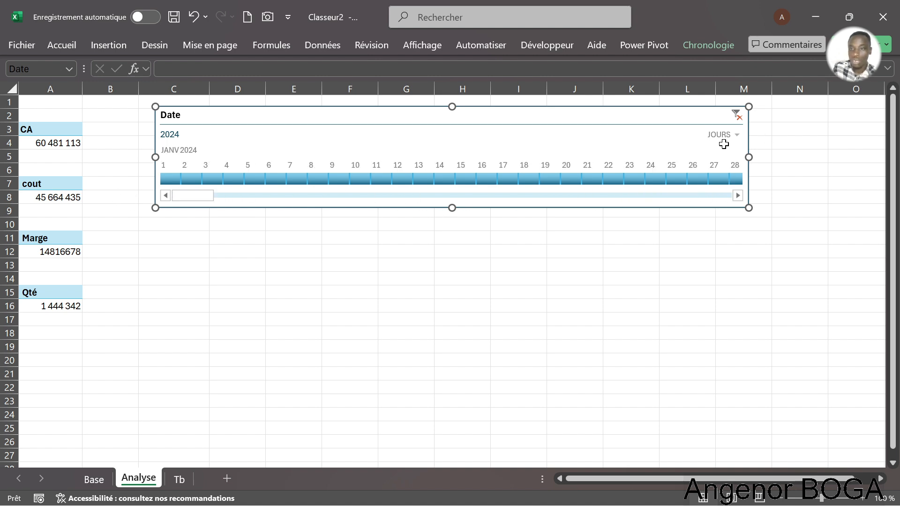
pyautogui.click(736, 136)
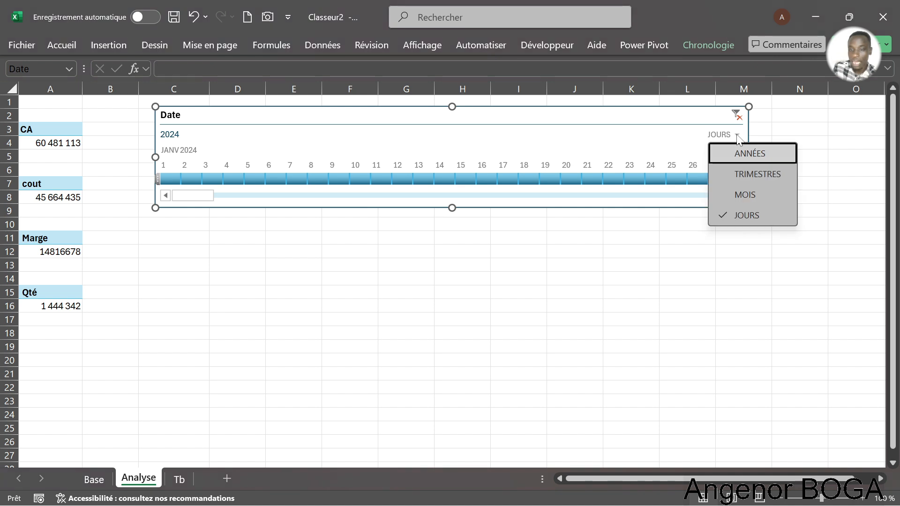
pyautogui.click(749, 154)
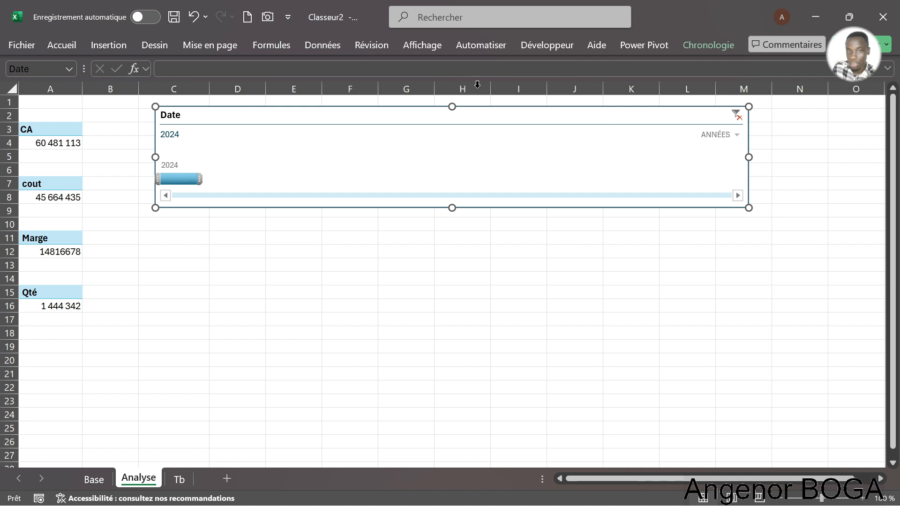
pyautogui.moveTo(484, 115)
pyautogui.mouseDown()
pyautogui.moveTo(545, 115)
pyautogui.moveTo(473, 131)
pyautogui.moveTo(495, 116)
pyautogui.mouseUp()
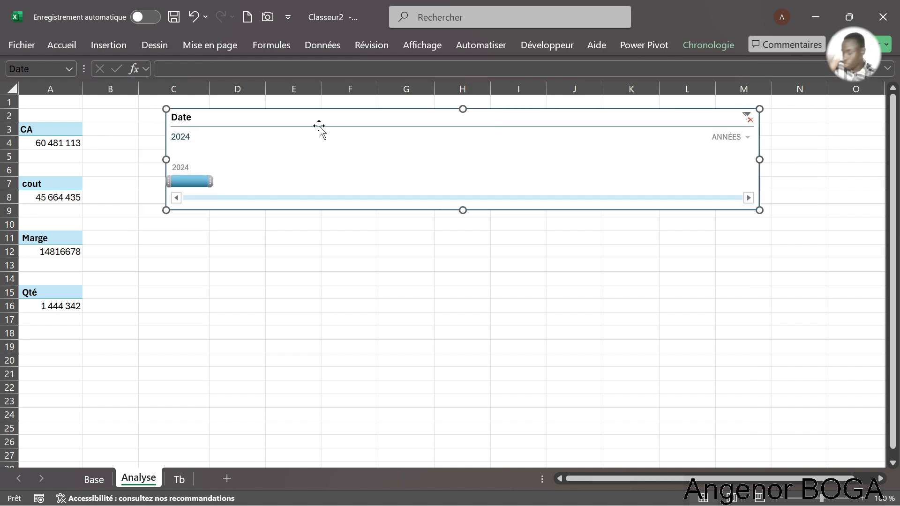
pyautogui.click(746, 137)
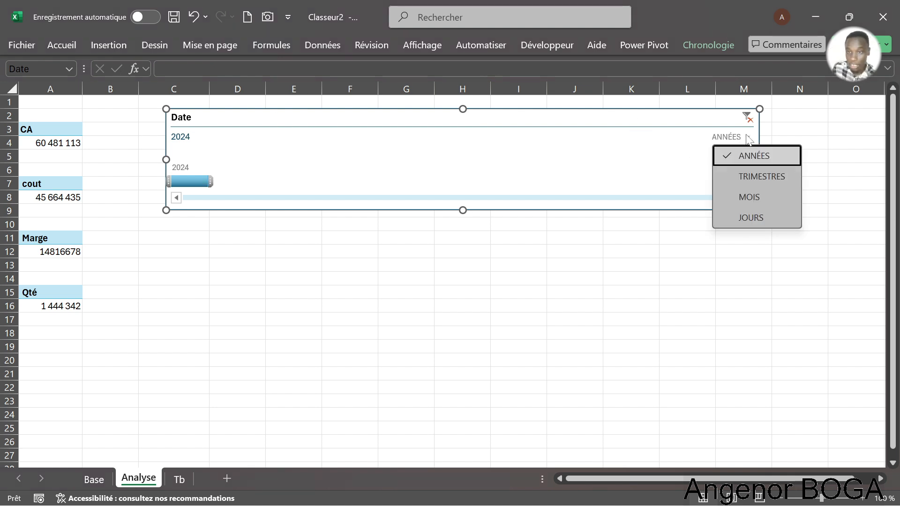
pyautogui.click(761, 197)
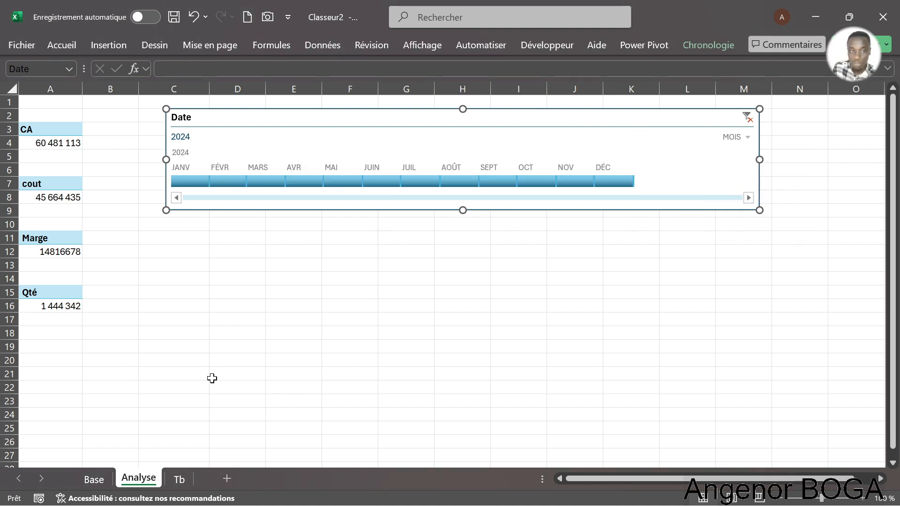
# Filter the CA pivot table by each single month from January to July 2024, return to January, and clear the timeline filter.
pyautogui.click(195, 180)
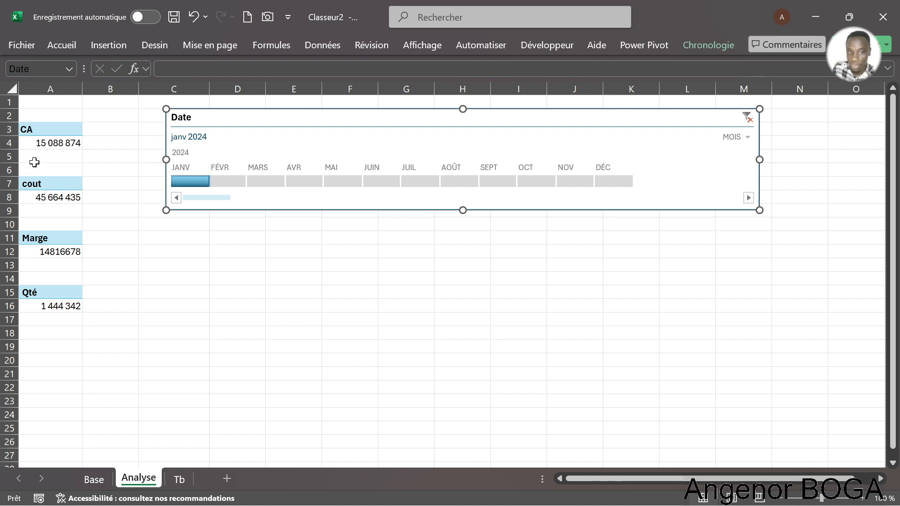
pyautogui.click(228, 182)
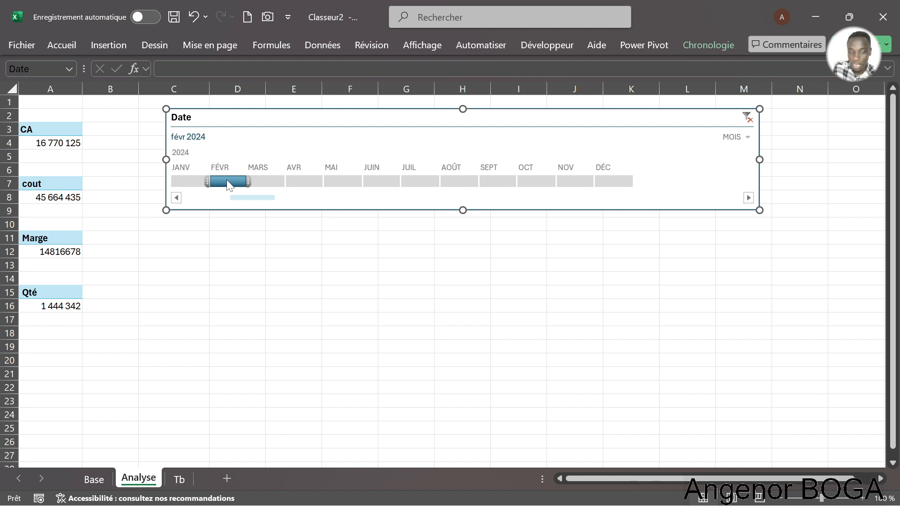
pyautogui.click(268, 182)
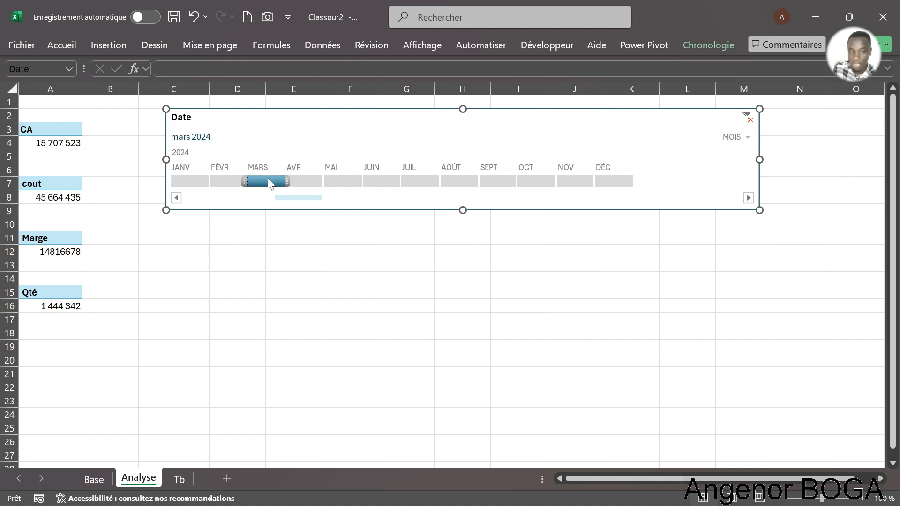
pyautogui.click(305, 182)
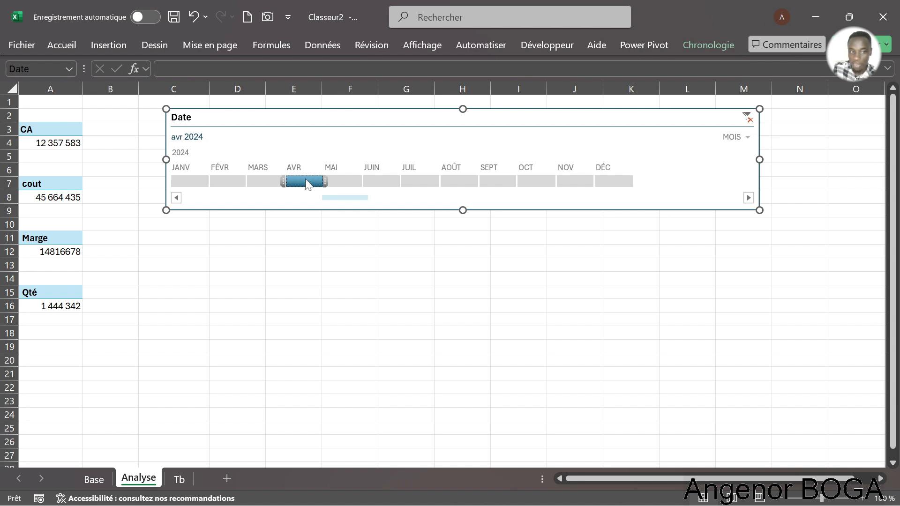
pyautogui.click(344, 182)
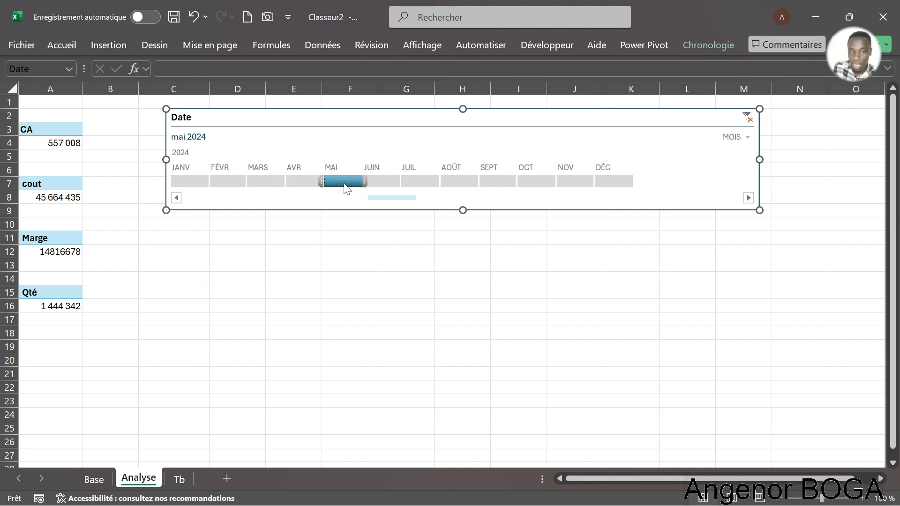
pyautogui.click(380, 182)
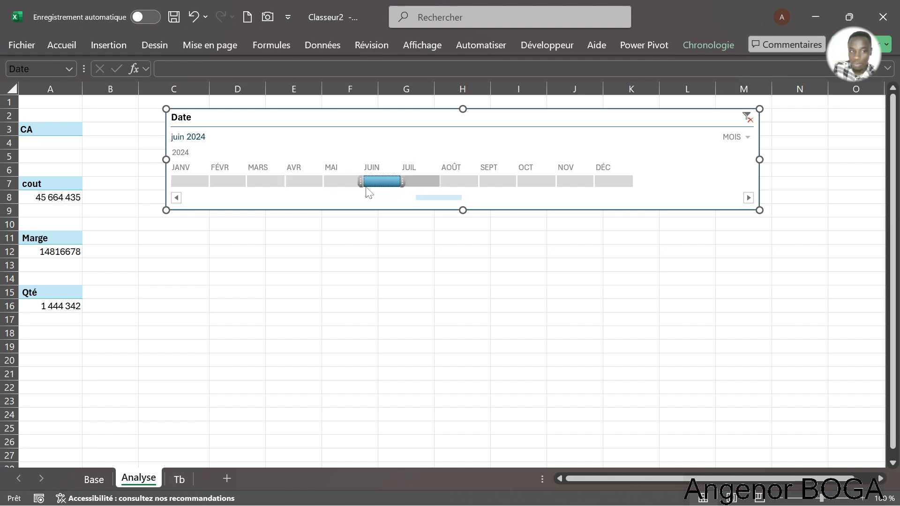
pyautogui.click(434, 183)
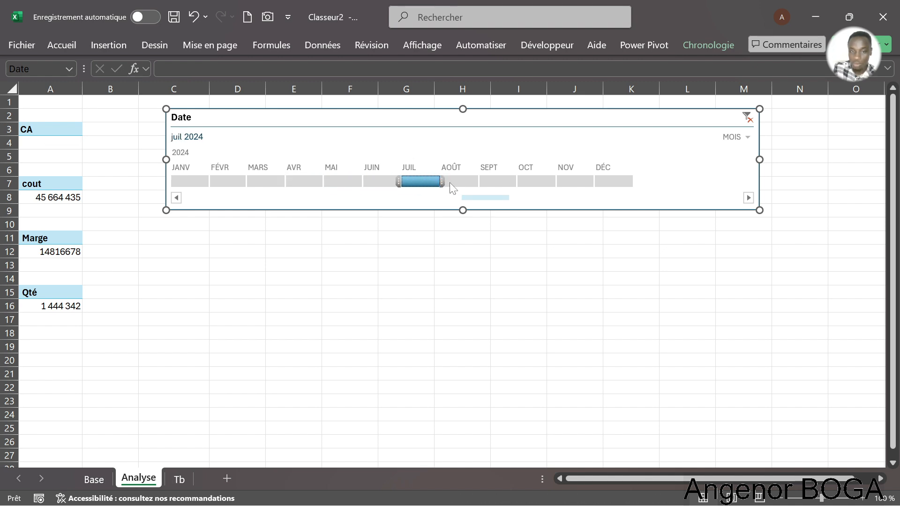
pyautogui.click(203, 181)
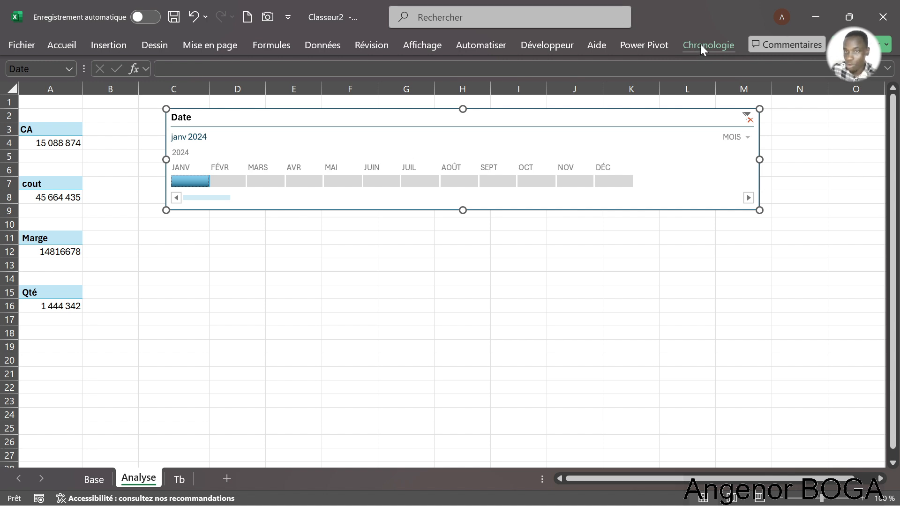
pyautogui.click(747, 117)
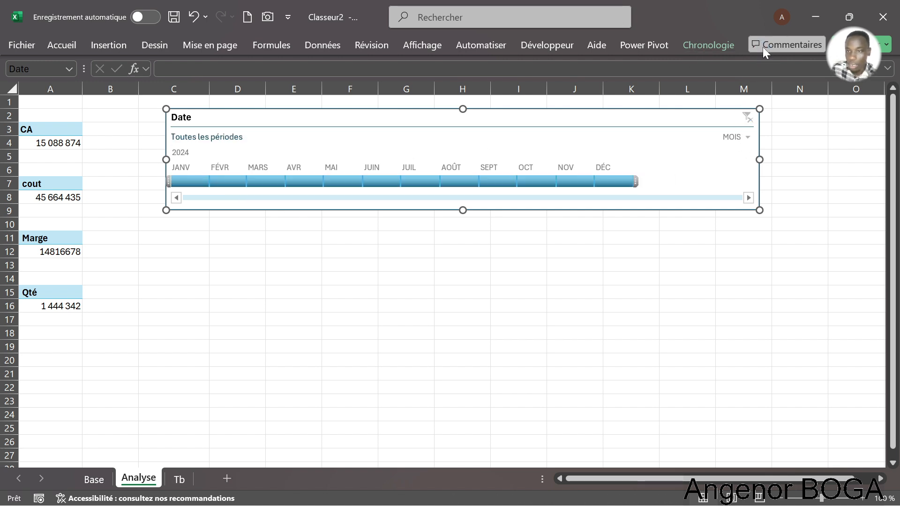
# Examine which pivot tables the Date timeline is connected to in an enlarged report connections dialog, and close it without changes.
pyautogui.click(711, 47)
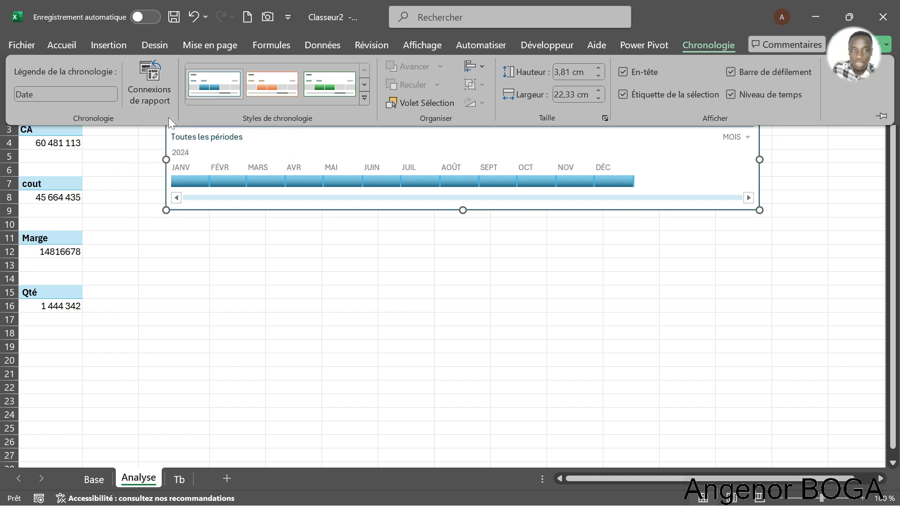
pyautogui.click(147, 89)
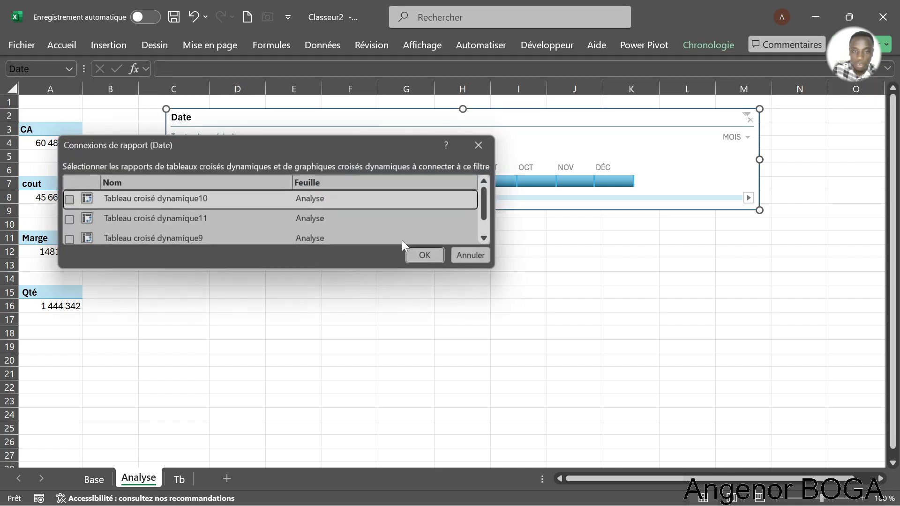
pyautogui.moveTo(352, 148); pyautogui.dragTo(702, 82)
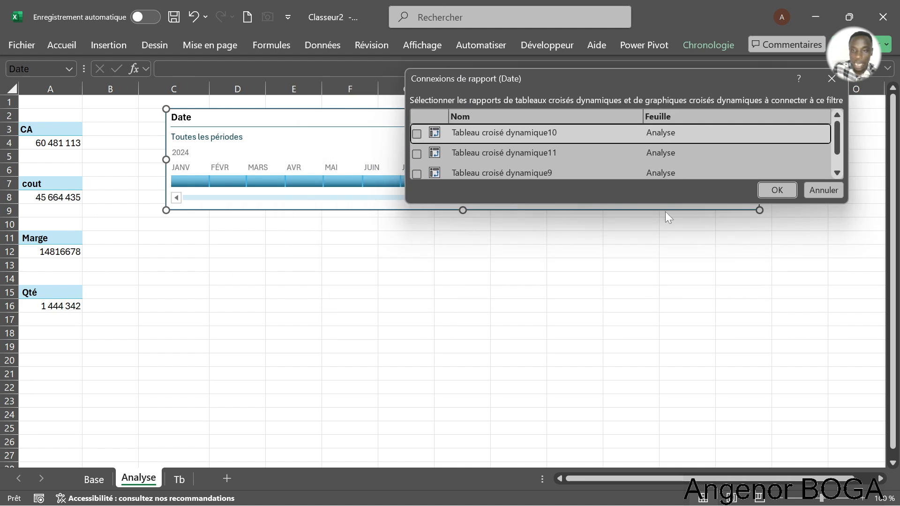
pyautogui.moveTo(660, 204); pyautogui.dragTo(675, 357)
pyautogui.moveTo(594, 80); pyautogui.dragTo(580, 148)
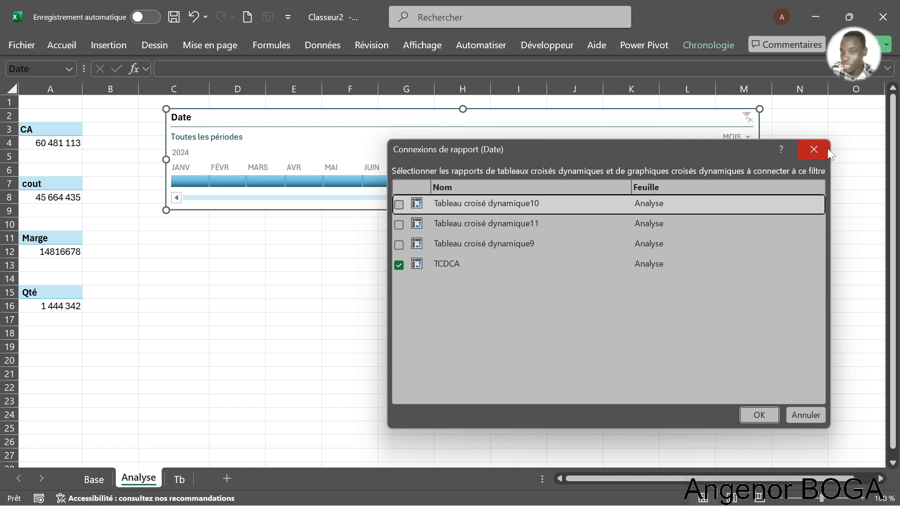
pyautogui.click(814, 149)
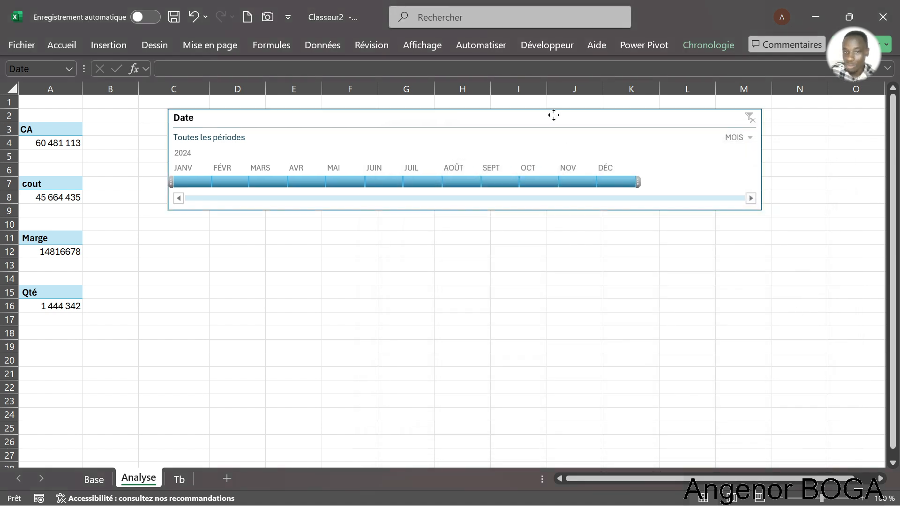
# Move the Date timeline farther from the pivot tables so that it starts in column D at row 3.
pyautogui.moveTo(555, 114); pyautogui.dragTo(628, 128)
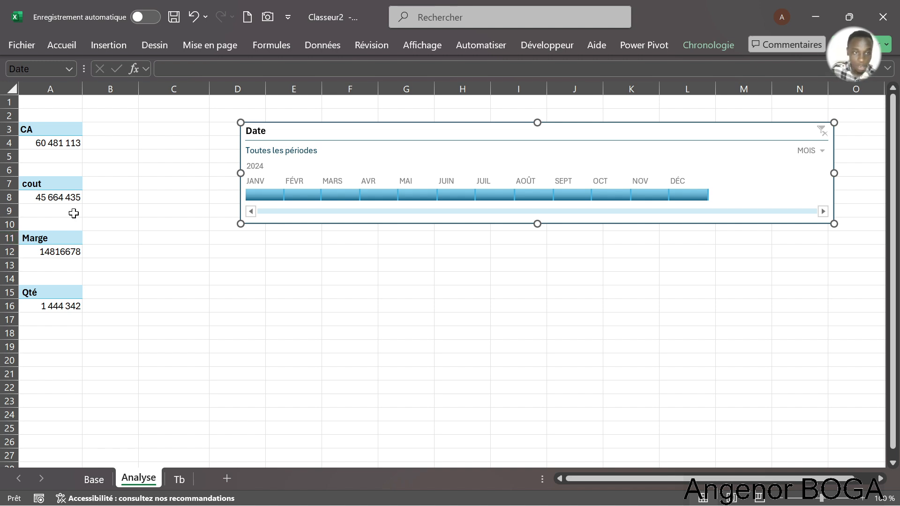
# Rename the cout pivot table as TDCcout.
pyautogui.click(64, 202)
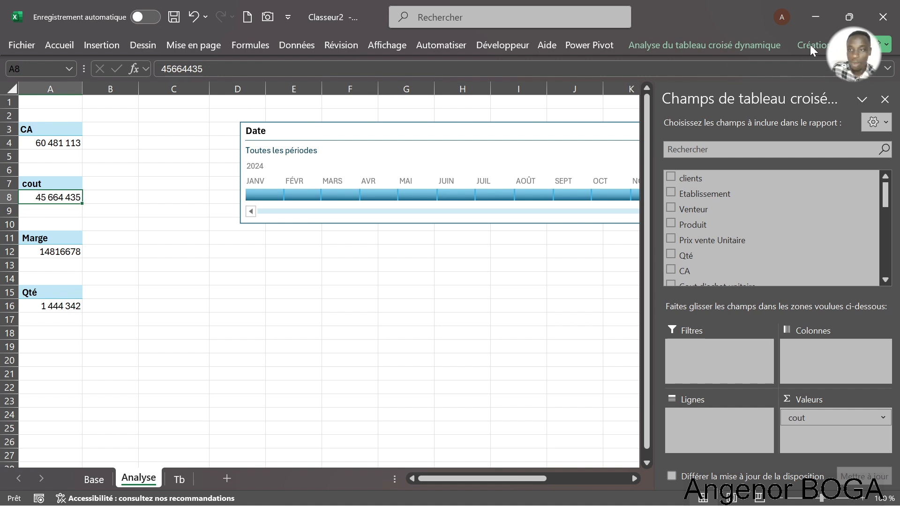
pyautogui.click(730, 49)
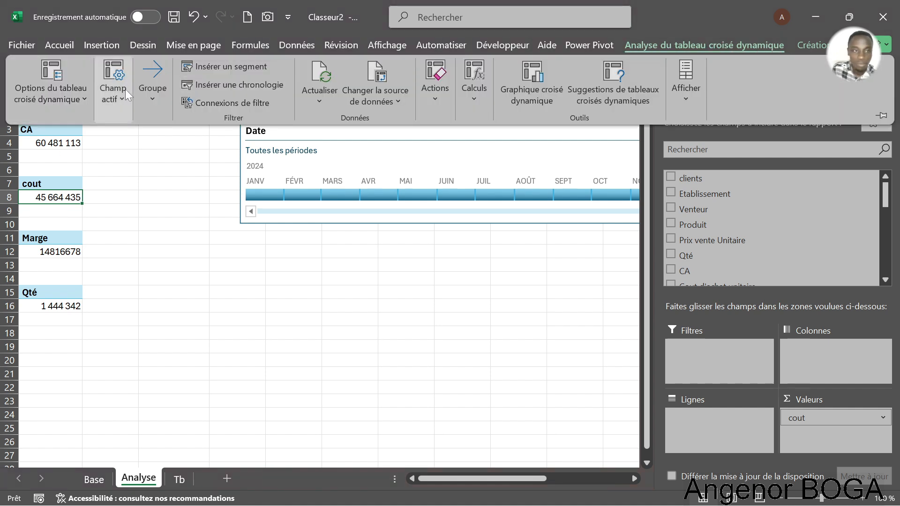
pyautogui.click(87, 96)
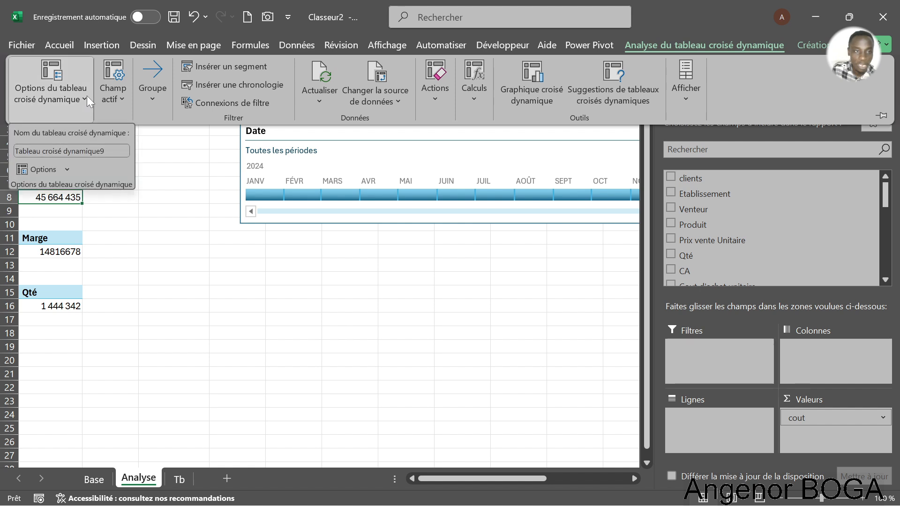
pyautogui.click(94, 150)
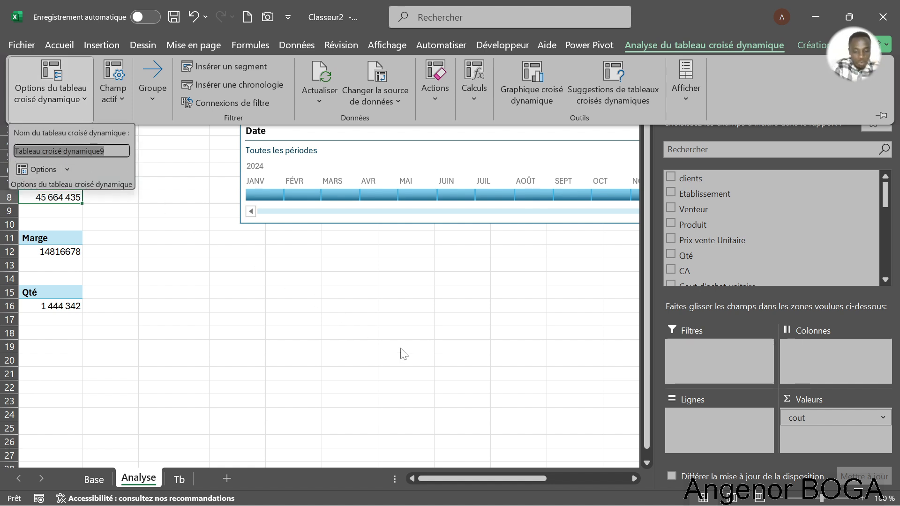
pyautogui.write('t')
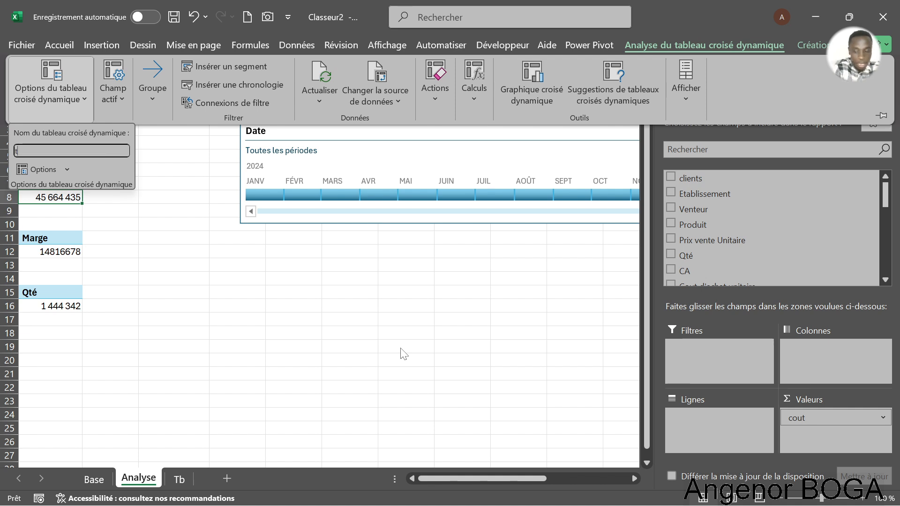
pyautogui.press('BackSpace')
pyautogui.write('T')
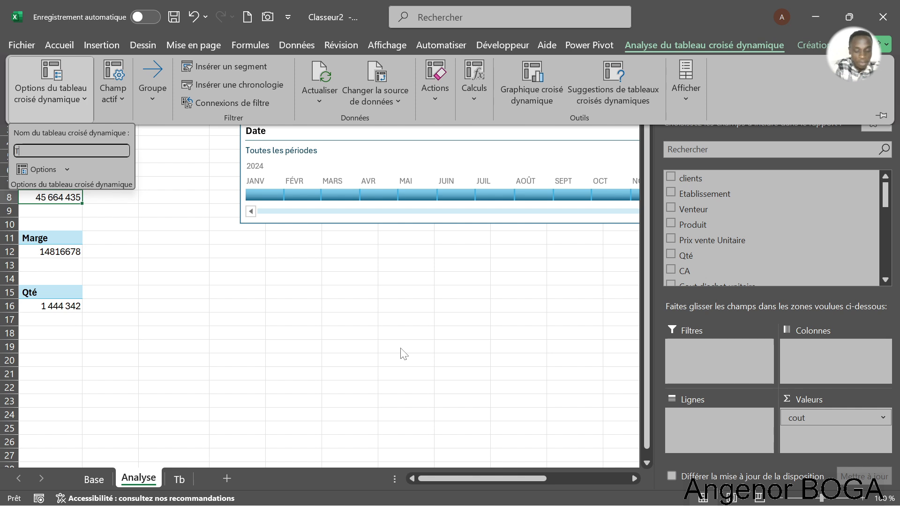
pyautogui.write('DC')
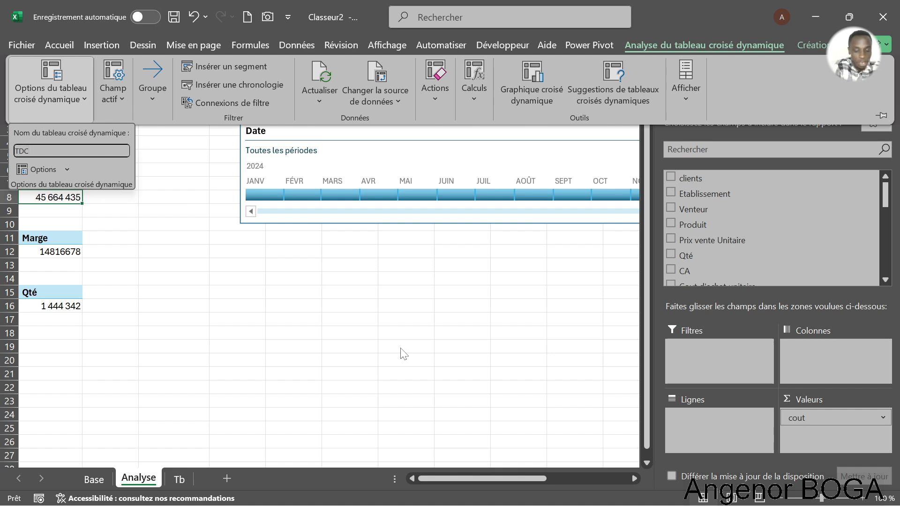
pyautogui.write('cout')
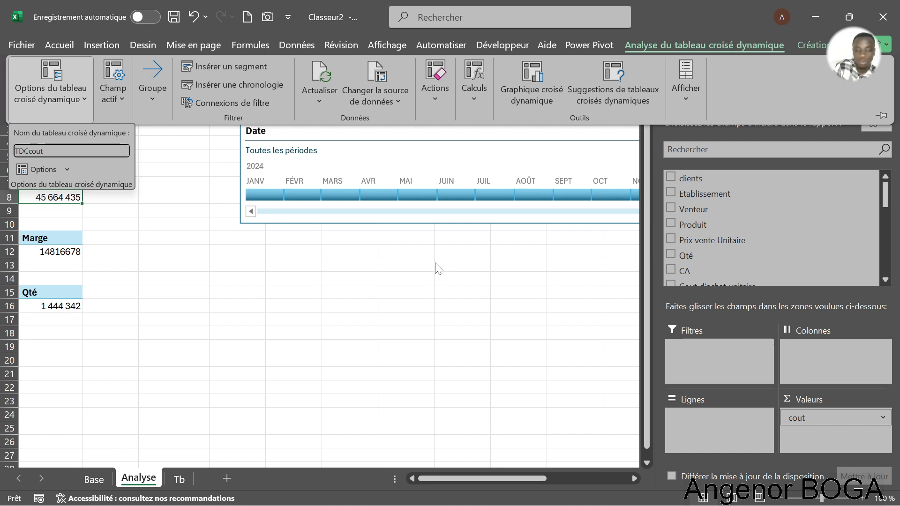
pyautogui.press('Return')
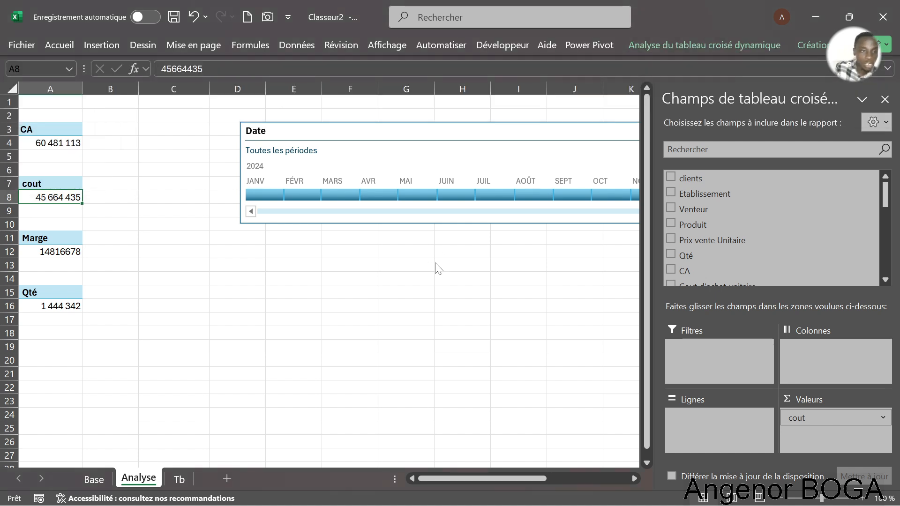
# Rename the Marge pivot table as TCDMarge.
pyautogui.click(69, 248)
pyautogui.click(745, 47)
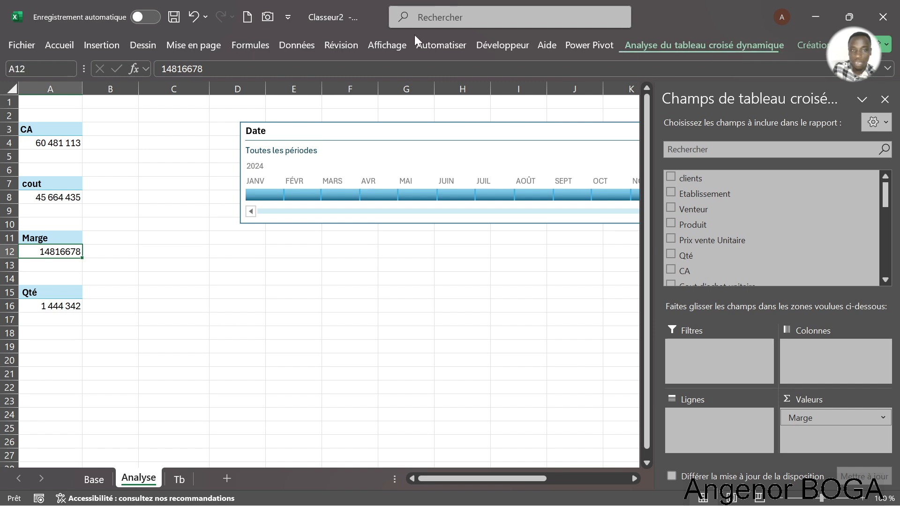
pyautogui.click(84, 99)
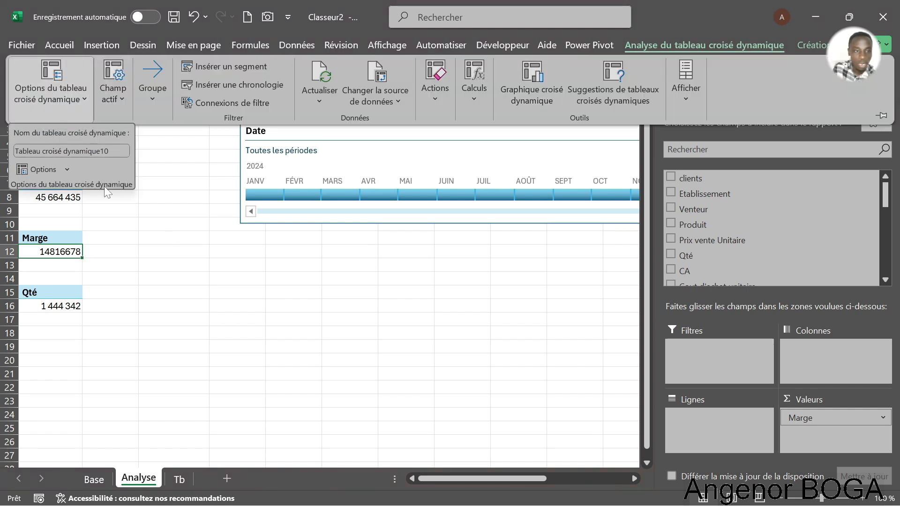
pyautogui.click(75, 151)
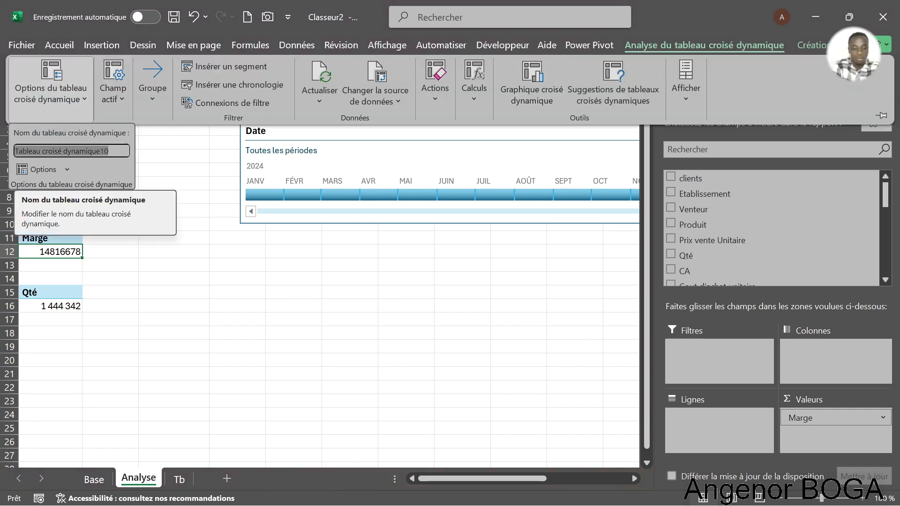
pyautogui.write('T')
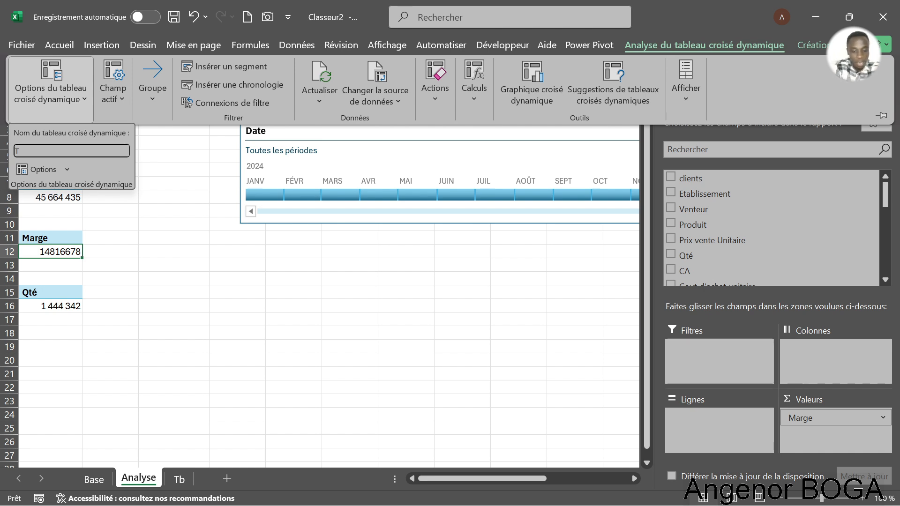
pyautogui.write('CD')
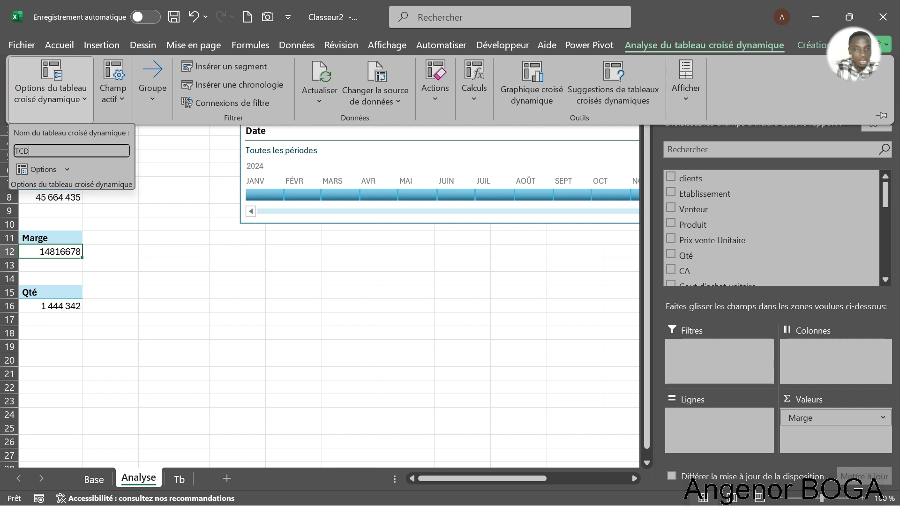
pyautogui.write('Marge')
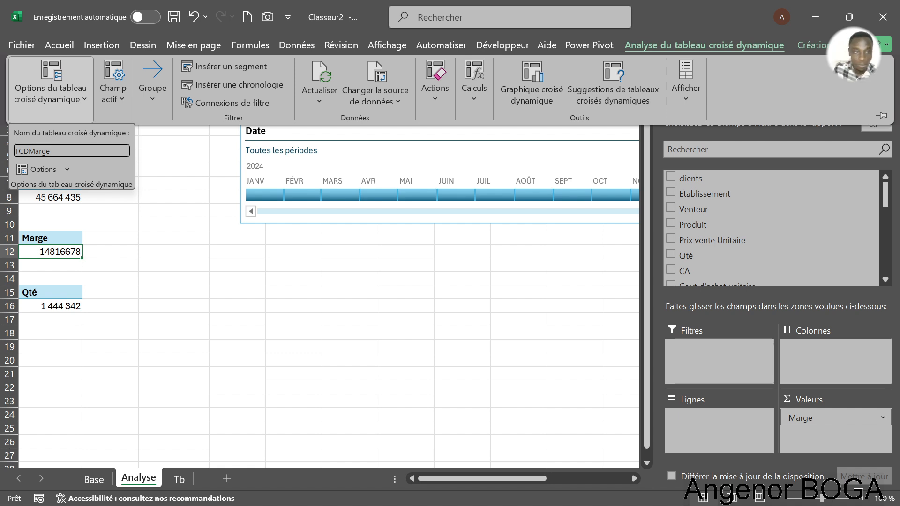
pyautogui.click(140, 253)
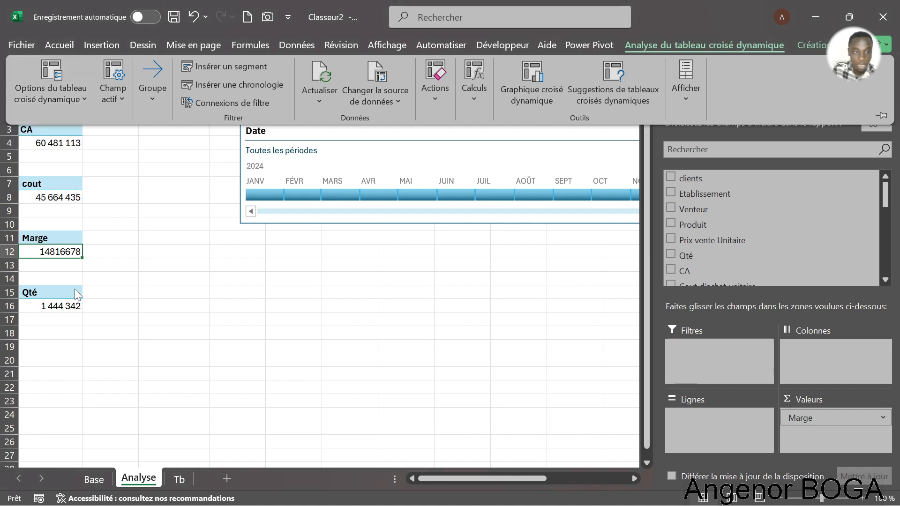
# Rename the Qté pivot table as TDCQte.
pyautogui.click(52, 314)
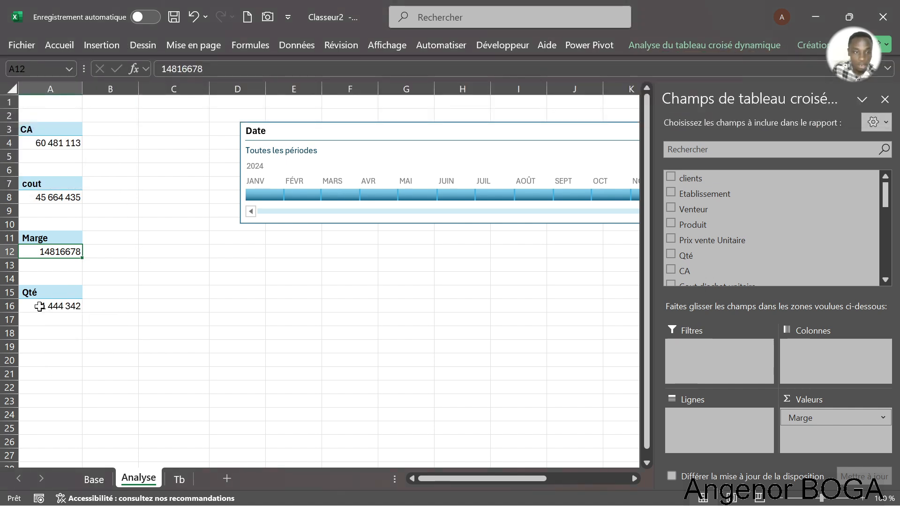
pyautogui.click(40, 307)
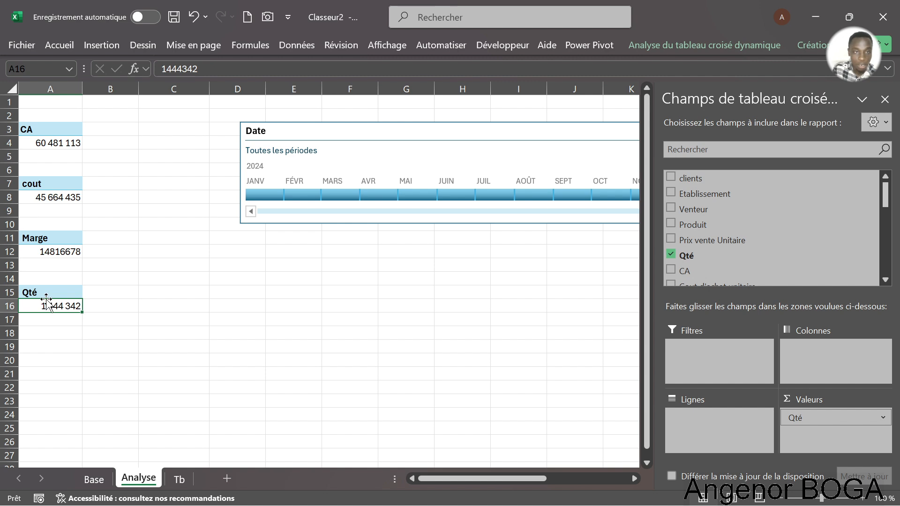
pyautogui.click(709, 46)
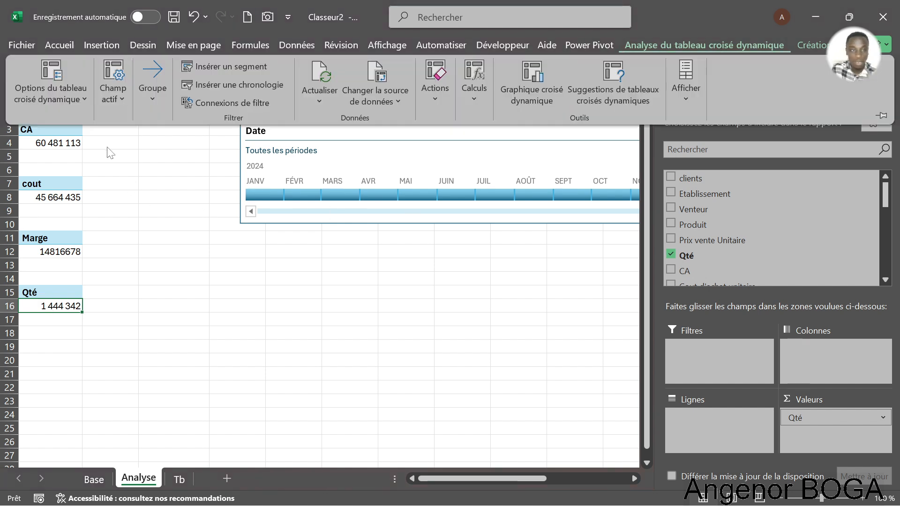
pyautogui.click(88, 94)
pyautogui.click(72, 151)
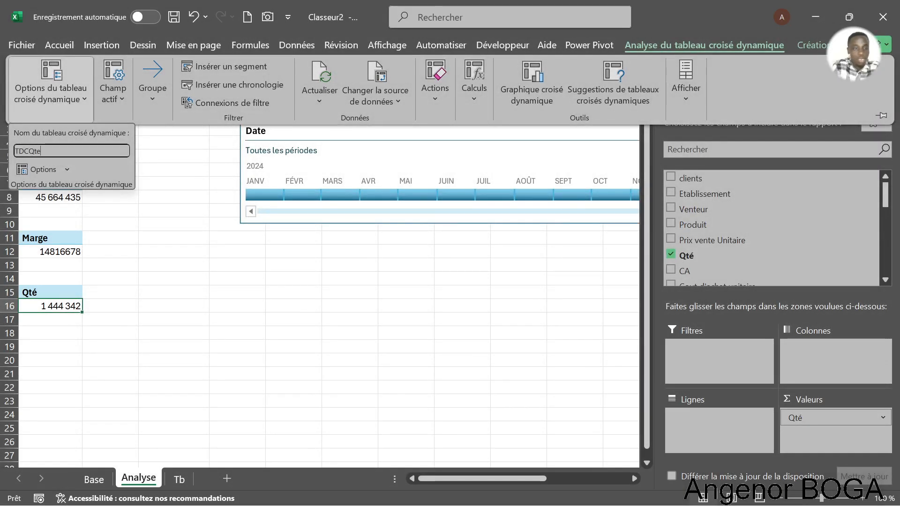
pyautogui.click(106, 300)
pyautogui.click(55, 304)
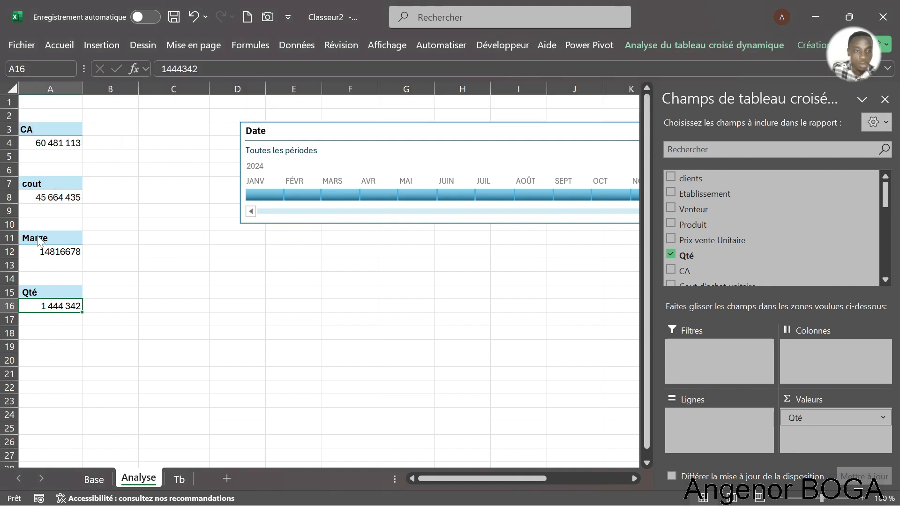
# Move the Date timeline closer to the pivot tables so that it starts at row 2, near the end of column B.
pyautogui.click(41, 241)
pyautogui.hotkey('ctrl', 'c')
pyautogui.moveTo(501, 134); pyautogui.dragTo(399, 124)
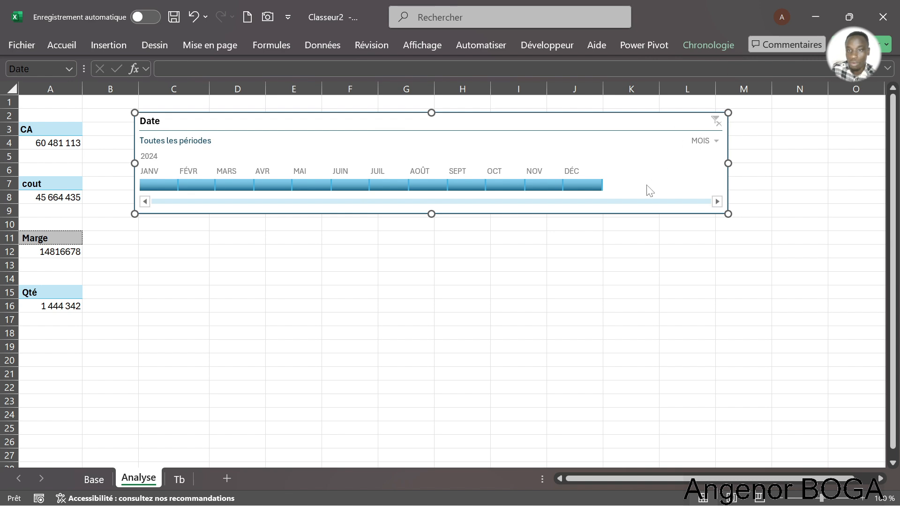
# Connect the Date timeline to the TCDMarge, TDCcout and TDCQte pivot tables in addition to TCDCA, using an enlarged report connections dialog.
pyautogui.click(716, 45)
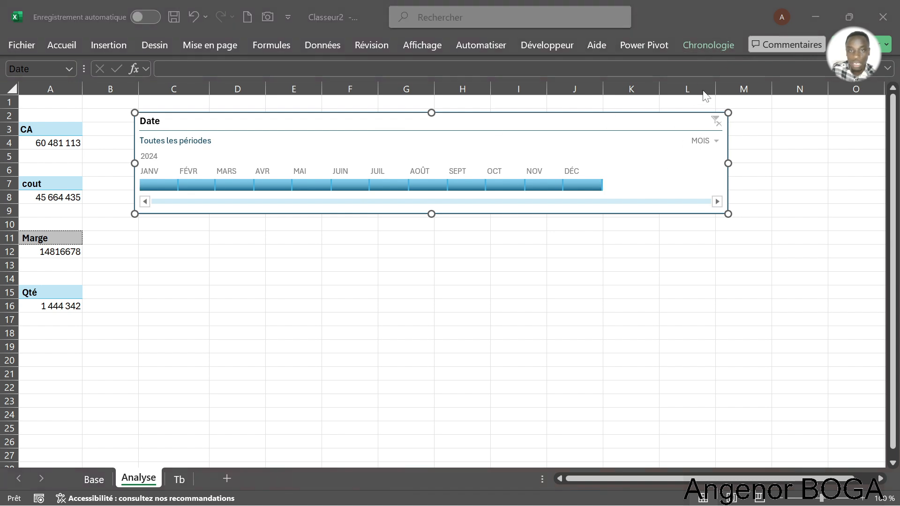
pyautogui.click(707, 46)
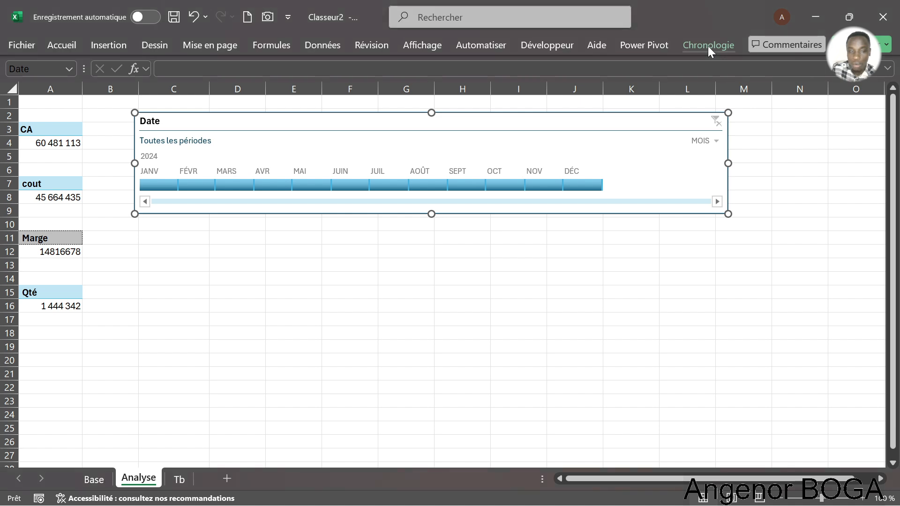
pyautogui.click(707, 46)
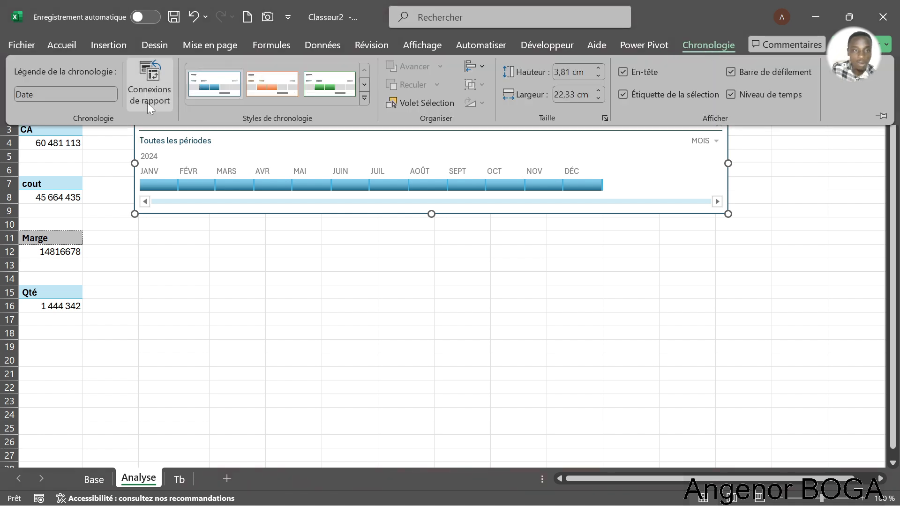
pyautogui.click(147, 102)
pyautogui.moveTo(609, 221); pyautogui.dragTo(530, 149)
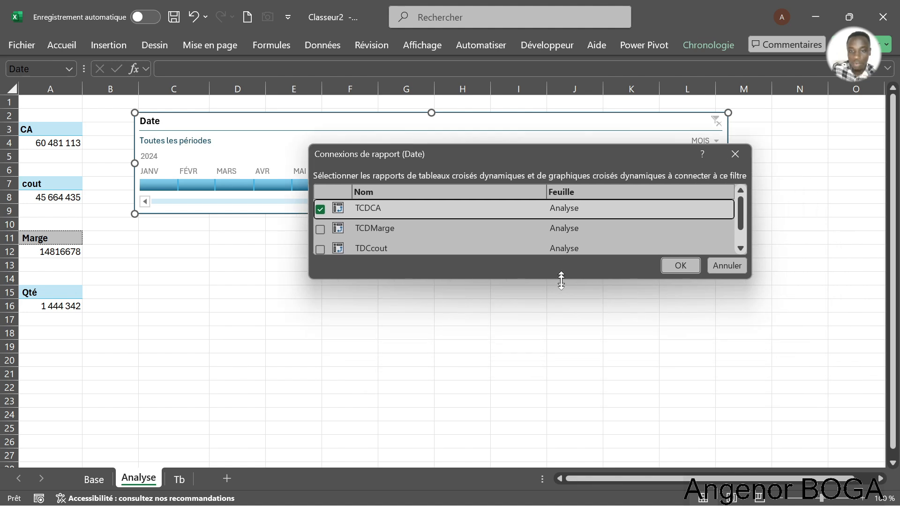
pyautogui.moveTo(561, 278); pyautogui.dragTo(560, 389)
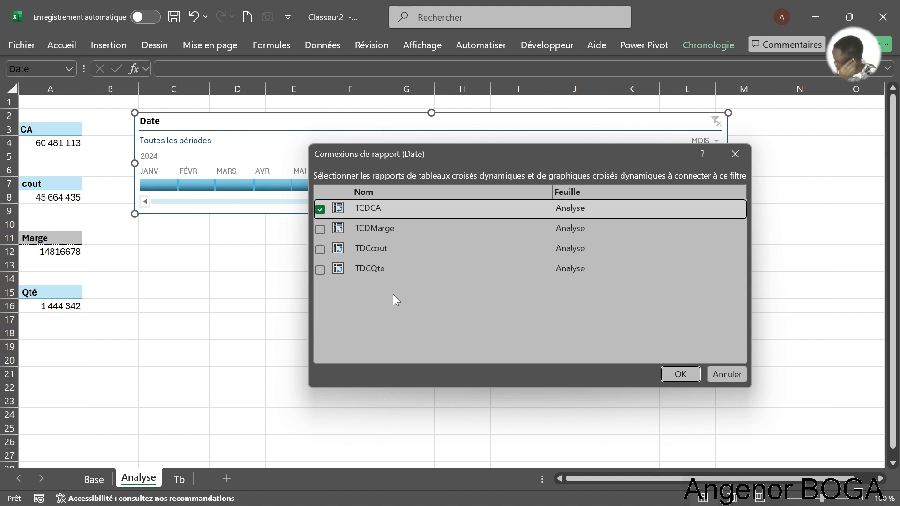
pyautogui.click(319, 229)
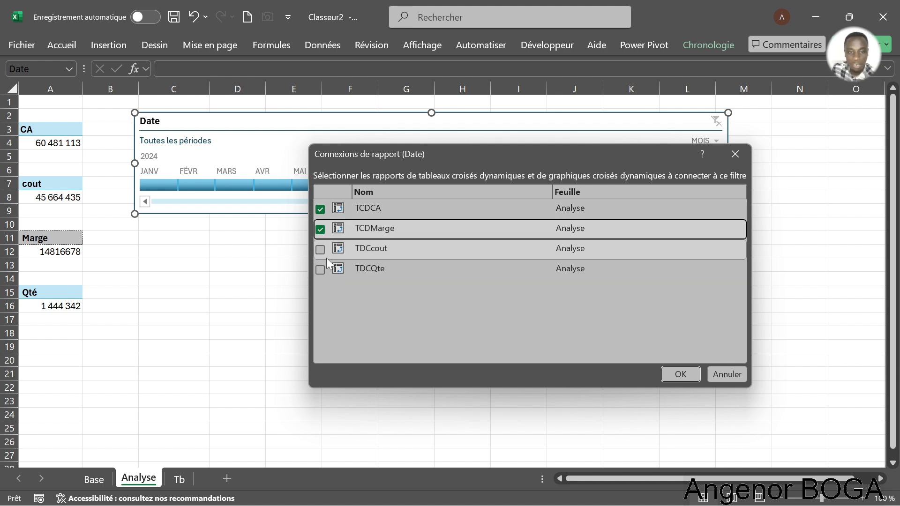
pyautogui.click(320, 249)
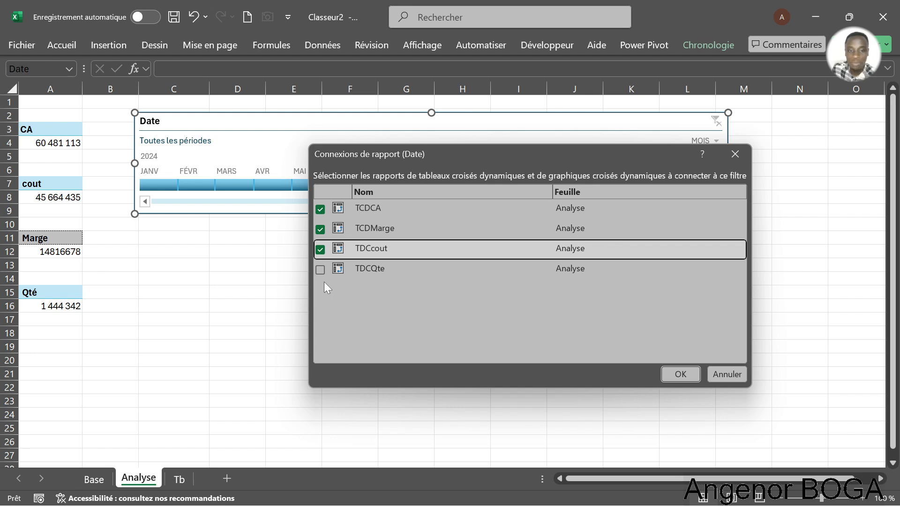
pyautogui.click(320, 269)
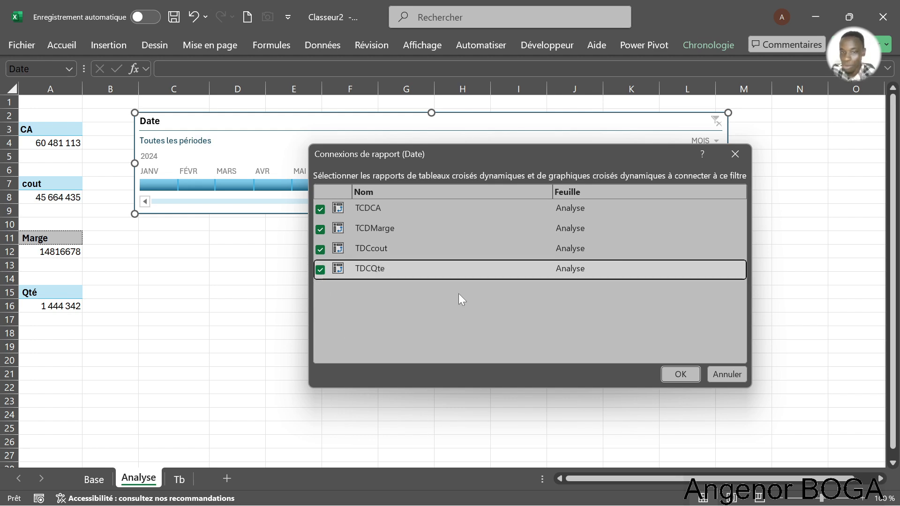
pyautogui.moveTo(470, 159); pyautogui.dragTo(421, 157)
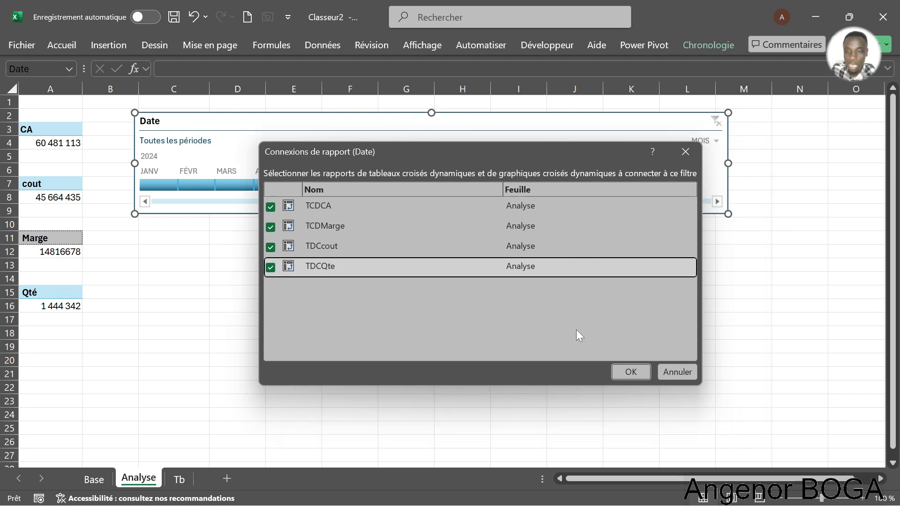
pyautogui.click(630, 371)
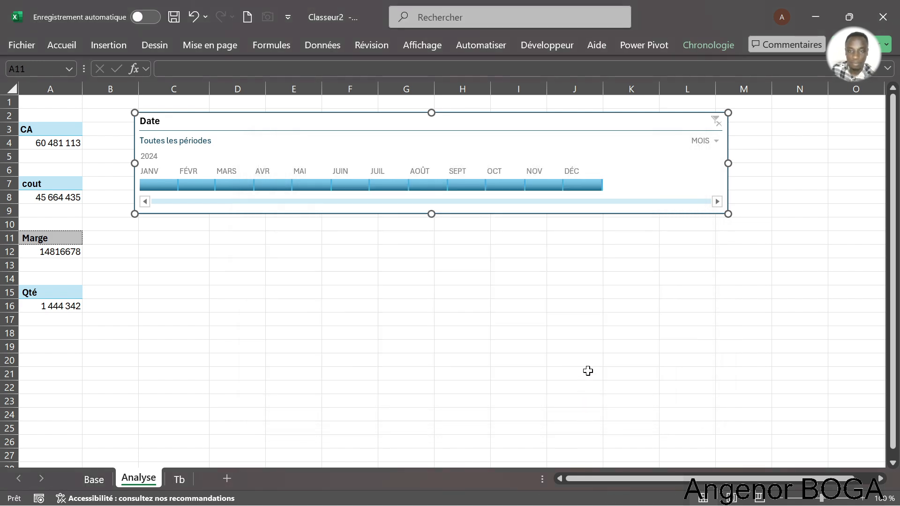
# Filter all four connected pivot tables to January 2024 with the Date timeline.
pyautogui.press('Escape')
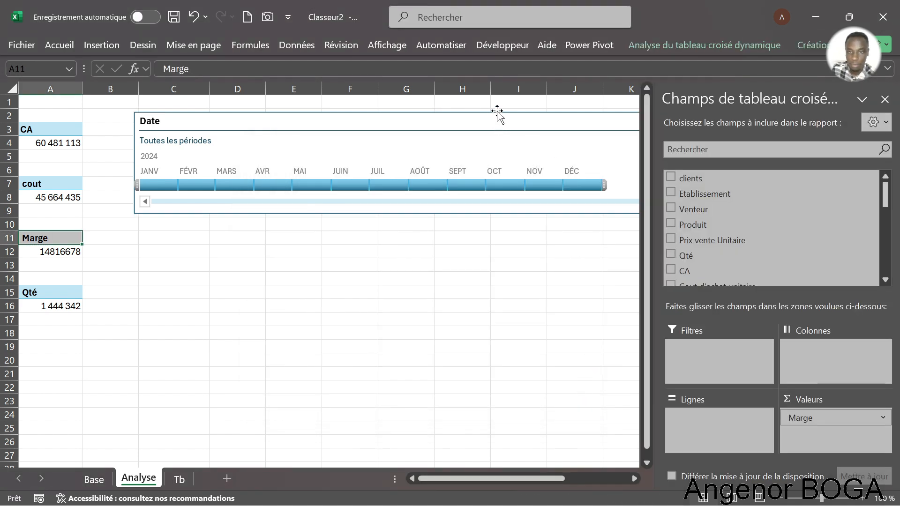
pyautogui.click(275, 202)
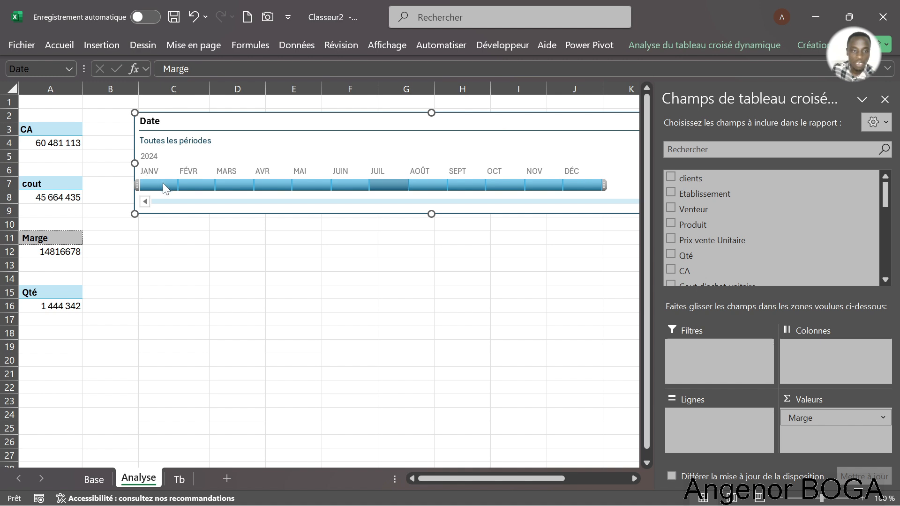
pyautogui.click(163, 183)
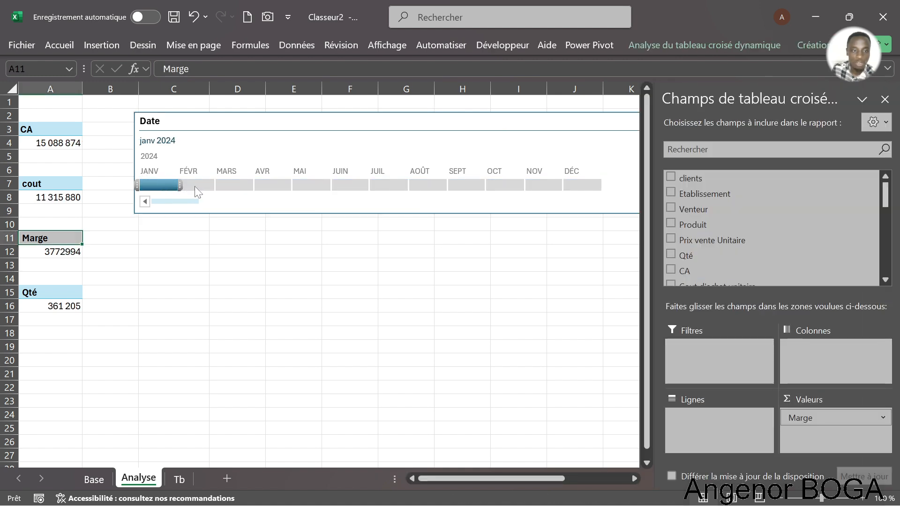
# Filter the four connected pivot tables by February, March, April and May 2024 in turn with the Date timeline.
pyautogui.click(195, 185)
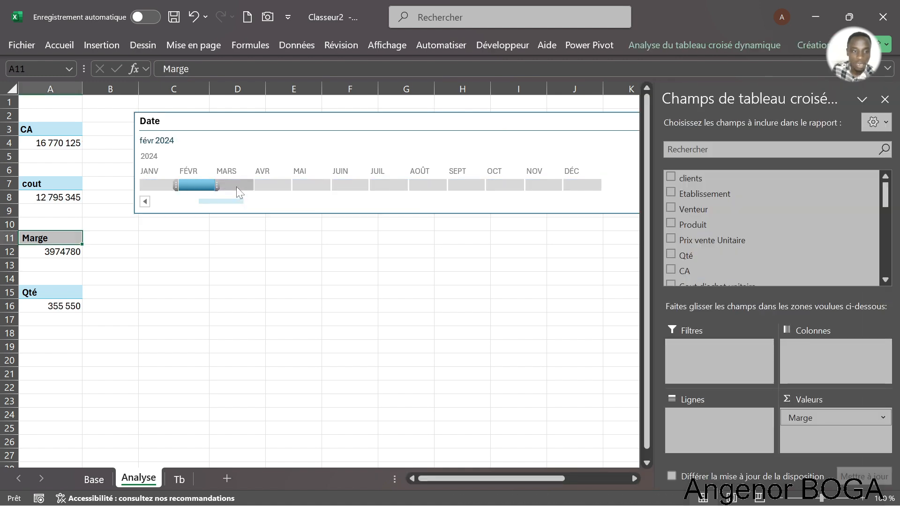
pyautogui.click(239, 185)
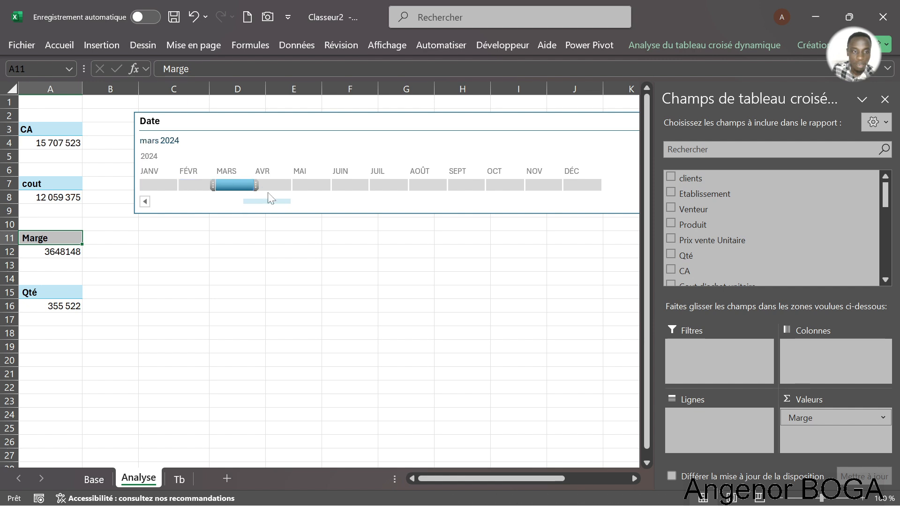
pyautogui.click(272, 184)
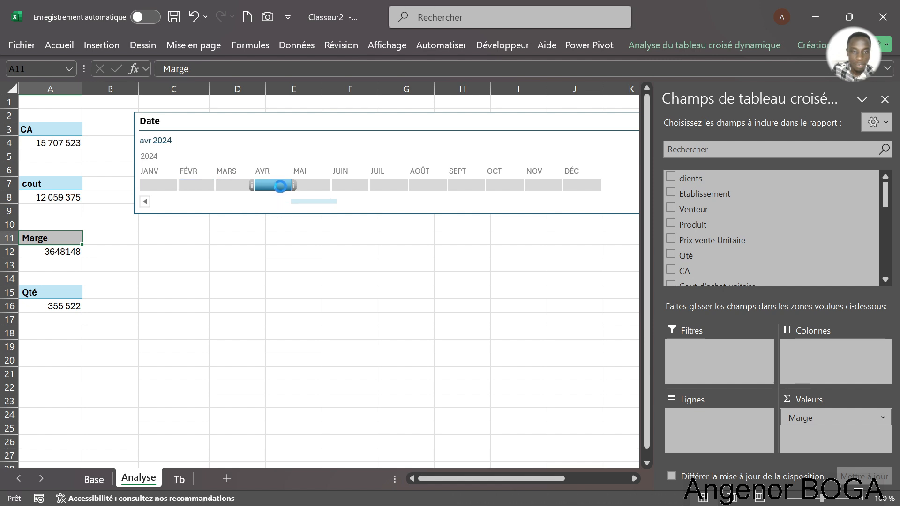
pyautogui.click(316, 186)
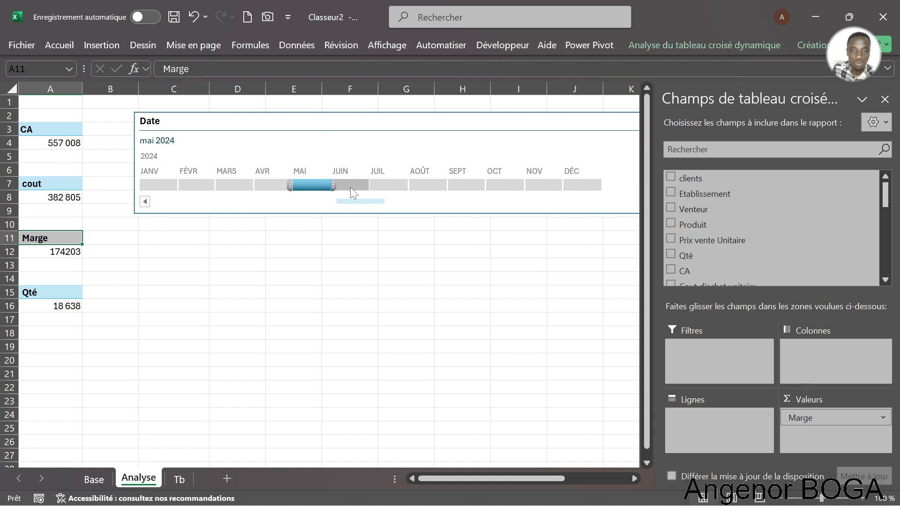
pyautogui.click(424, 117)
pyautogui.click(113, 318)
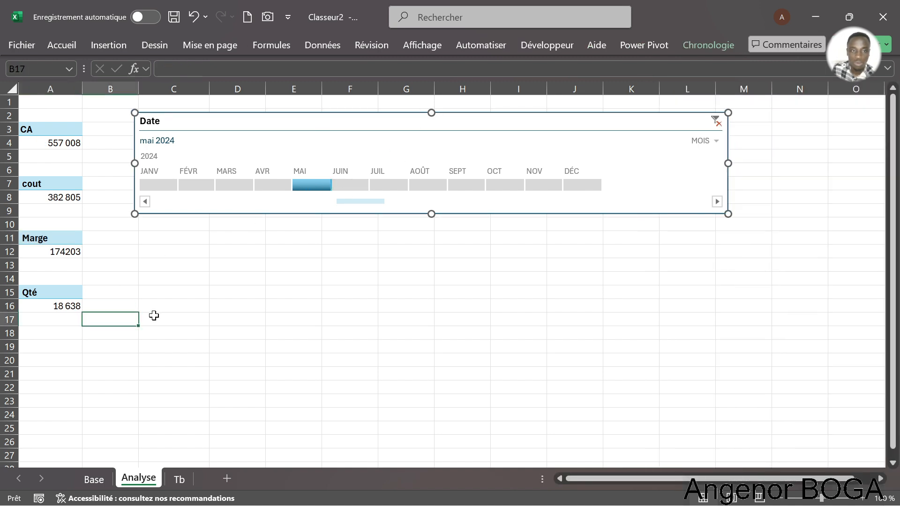
# Clear the Date timeline's period filter and reposition the timeline below the Qté pivot table, starting around row 18.
pyautogui.moveTo(465, 122); pyautogui.dragTo(446, 115)
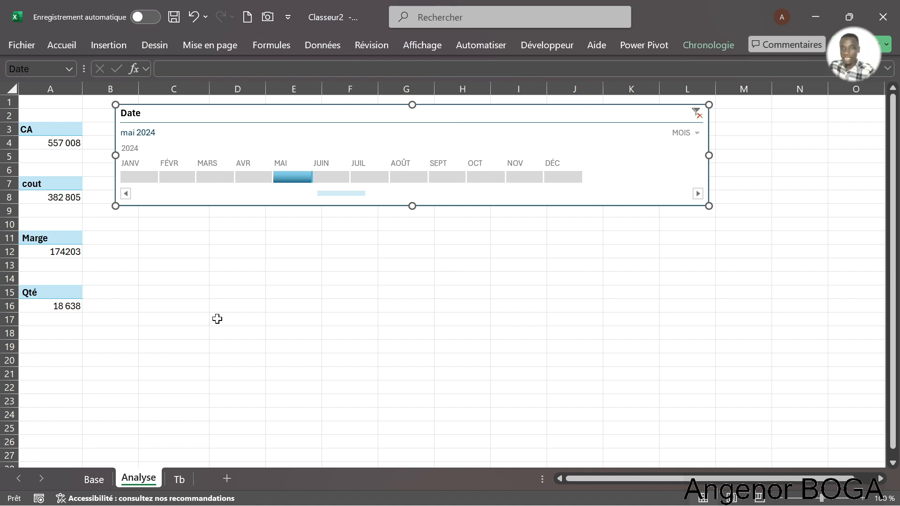
pyautogui.click(697, 113)
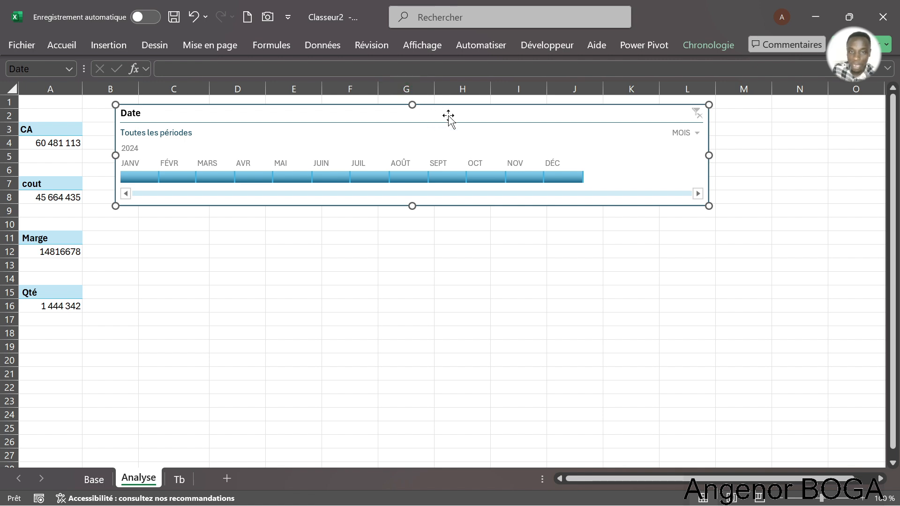
pyautogui.moveTo(451, 112); pyautogui.dragTo(337, 345)
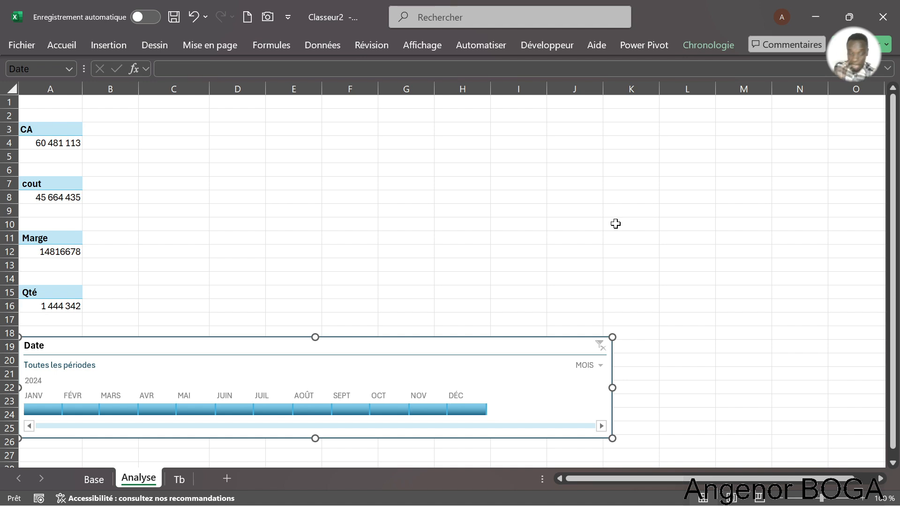
# Copy the CA pivot table from A3:A4 and paste it at cell C3.
pyautogui.moveTo(60, 133); pyautogui.dragTo(66, 143)
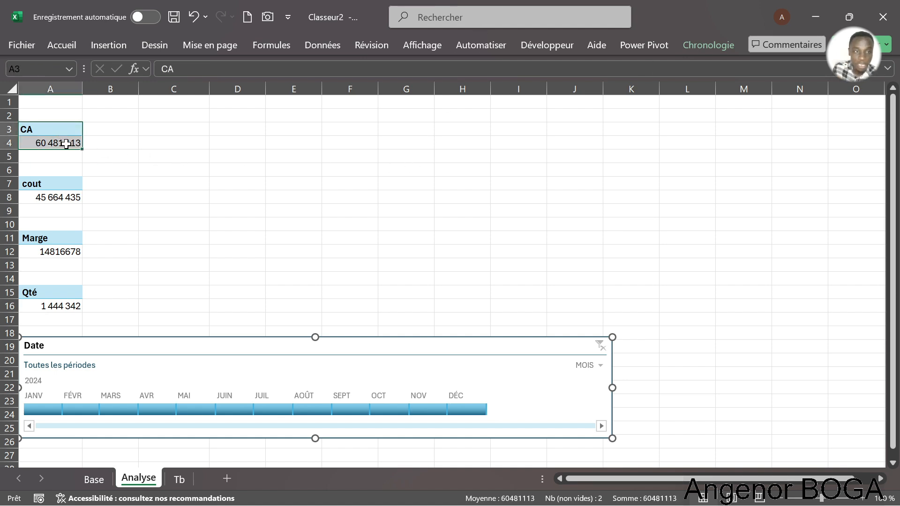
pyautogui.hotkey('ctrl', 'c')
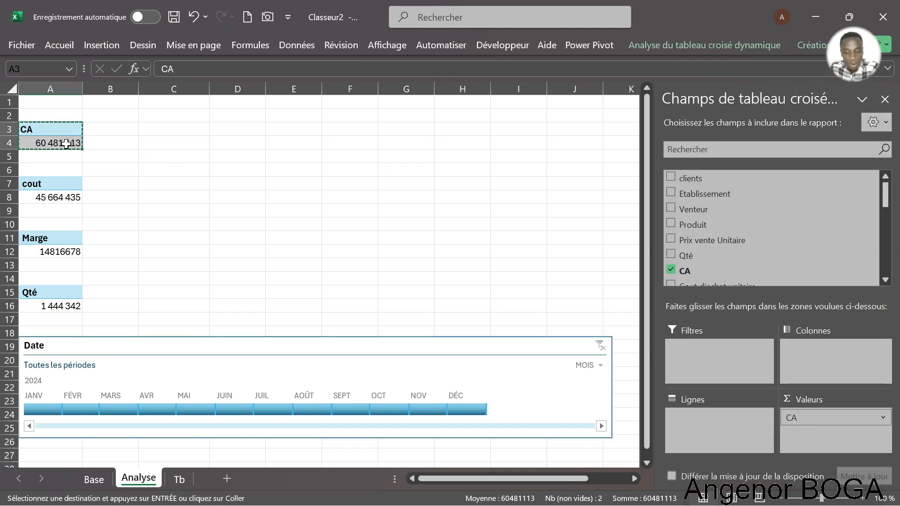
pyautogui.click(179, 128)
pyautogui.hotkey('ctrl', 'v')
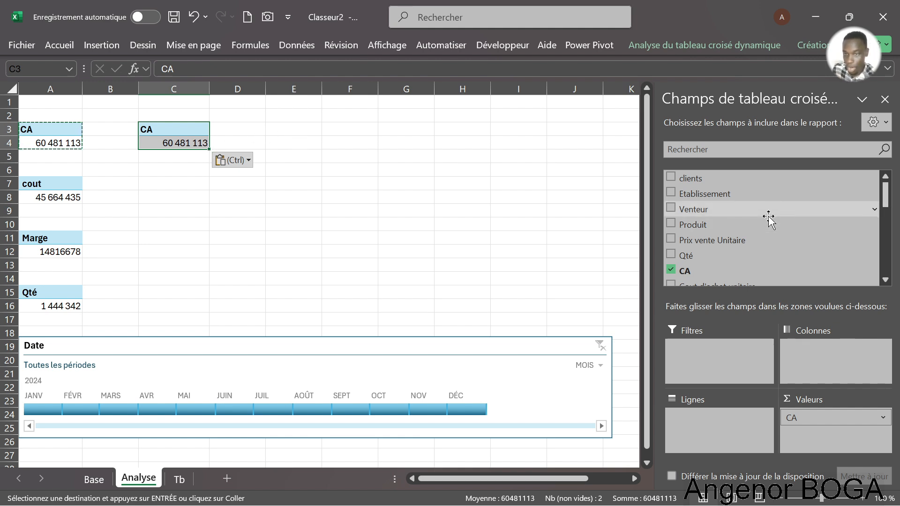
# Add the Date field to the rows of the copied CA pivot table at C3.
pyautogui.scroll(-1, 760, 226)
pyautogui.scroll(1, 759, 230)
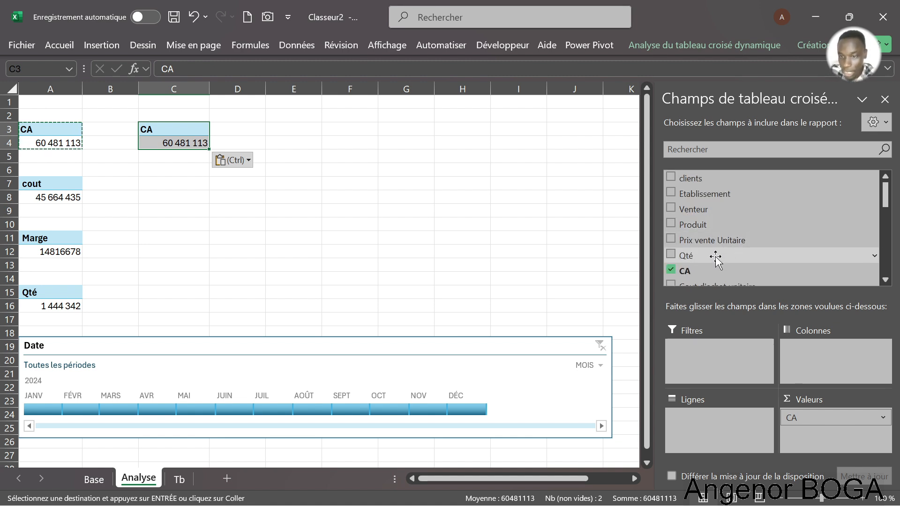
pyautogui.scroll(-2, 715, 257)
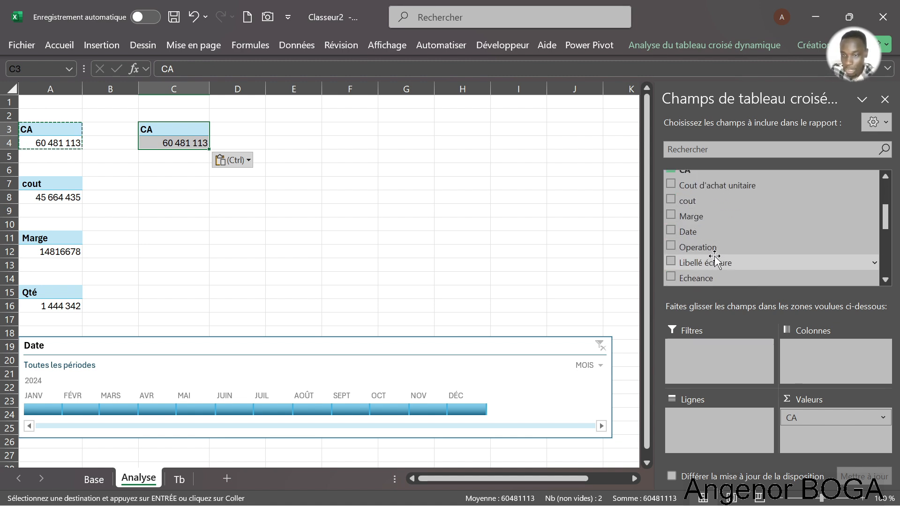
pyautogui.click(672, 230)
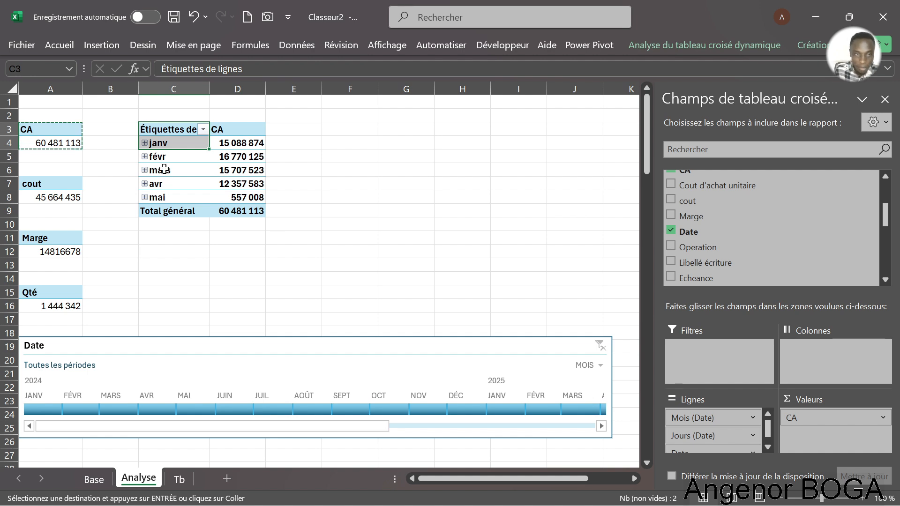
# Examine the daily breakdown under janv in the new pivot table and the Mois, Jours and Date fields in its rows area.
pyautogui.click(145, 143)
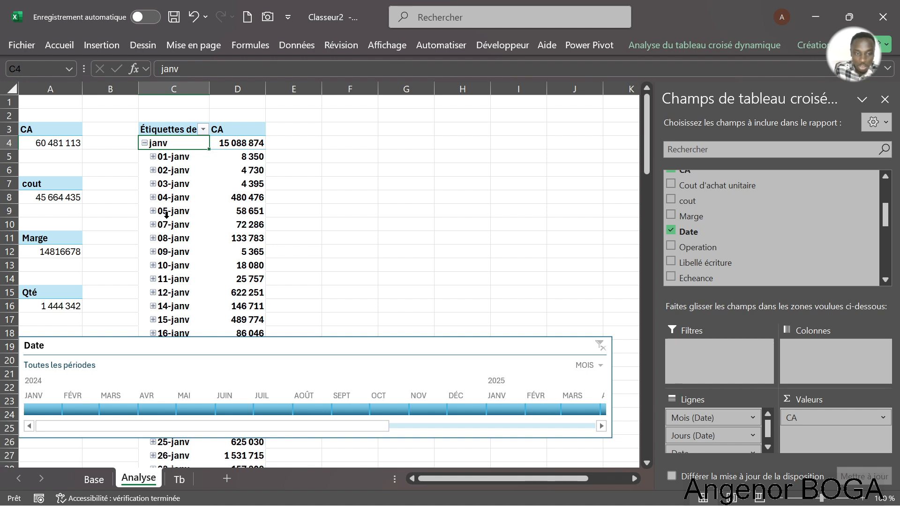
pyautogui.click(145, 143)
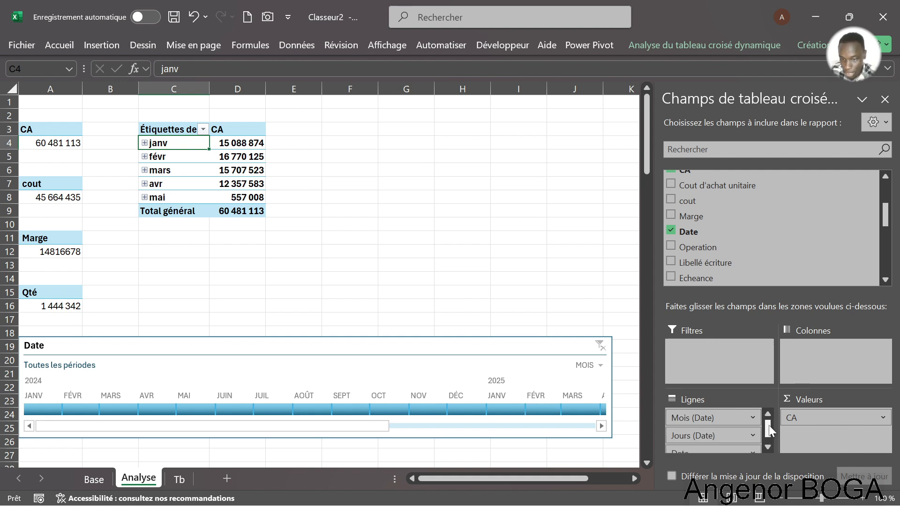
pyautogui.moveTo(769, 426)
pyautogui.mouseDown()
pyautogui.moveTo(769, 448)
pyautogui.moveTo(766, 438)
pyautogui.mouseUp()
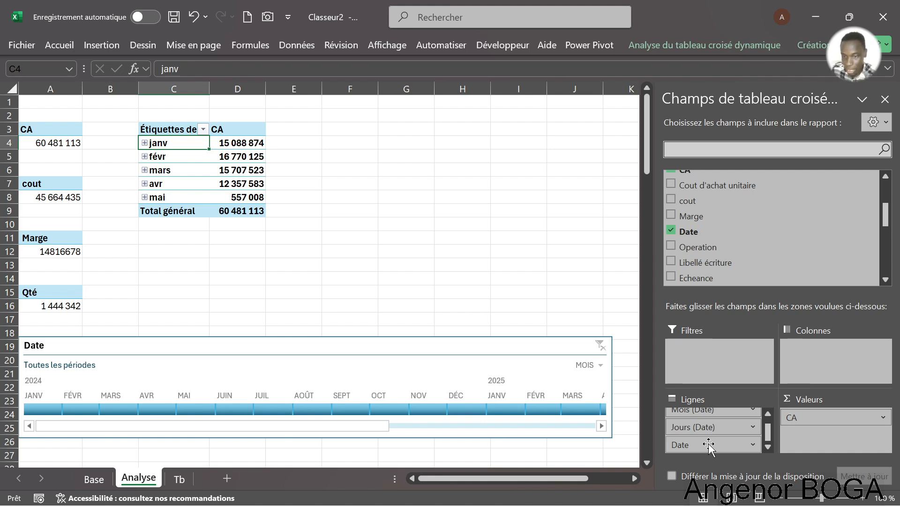
pyautogui.scroll(1, 709, 430)
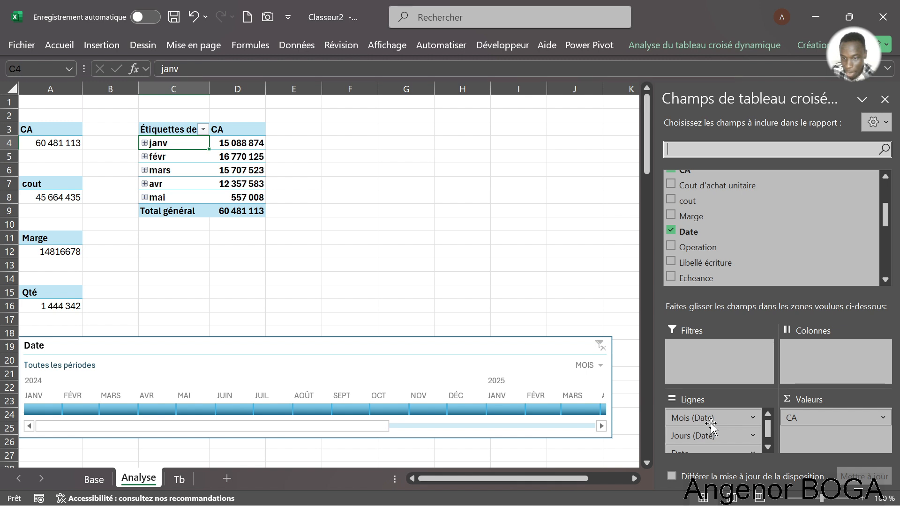
pyautogui.scroll(-1, 709, 423)
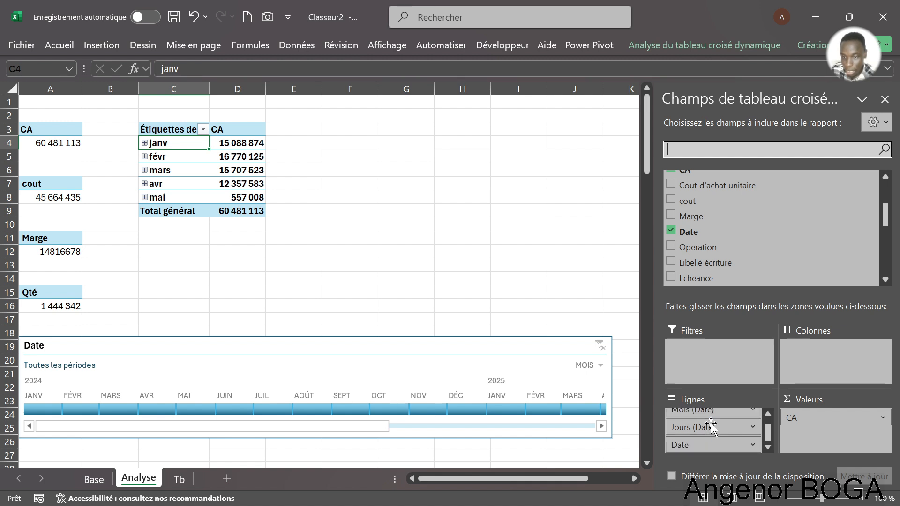
pyautogui.scroll(1, 711, 425)
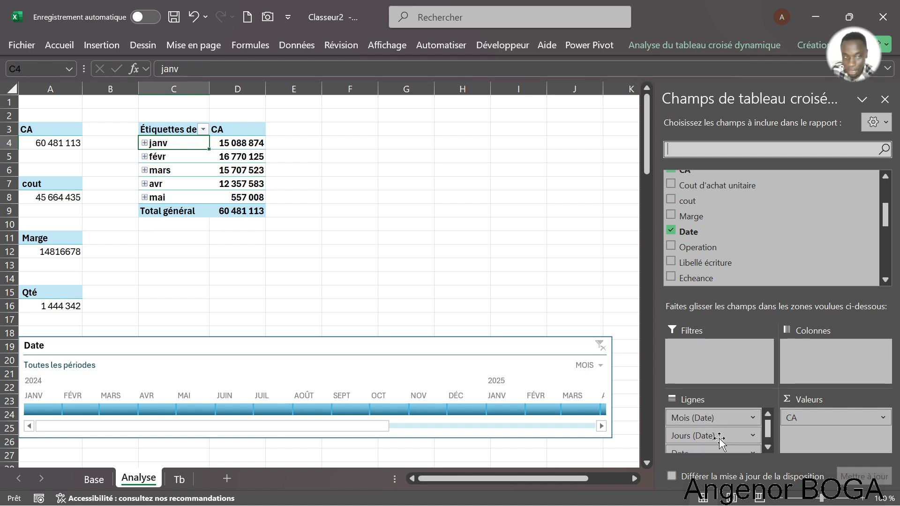
pyautogui.scroll(-1, 720, 440)
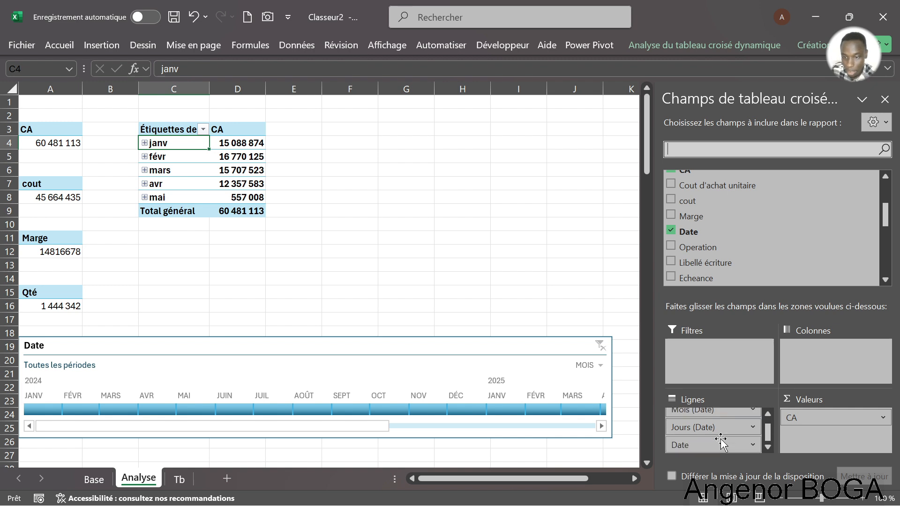
pyautogui.scroll(1, 721, 440)
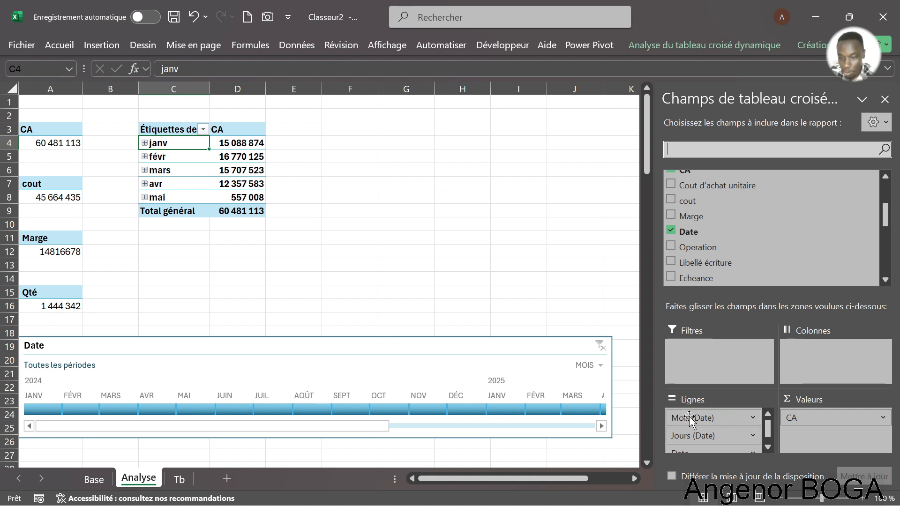
pyautogui.scroll(-1, 708, 437)
pyautogui.scroll(1, 698, 438)
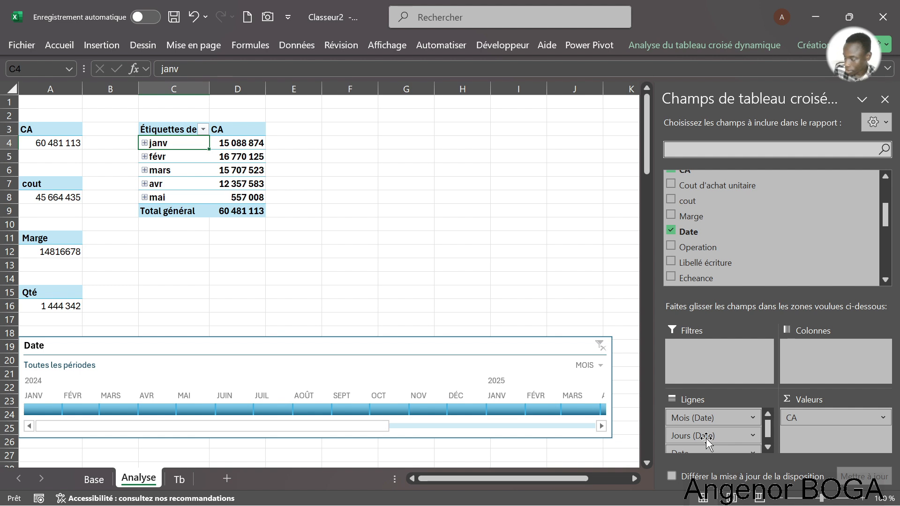
# On the Base sheet, change the first entry of the Date column, cell K2, to 01/01/2023.
pyautogui.click(233, 166)
pyautogui.click(94, 479)
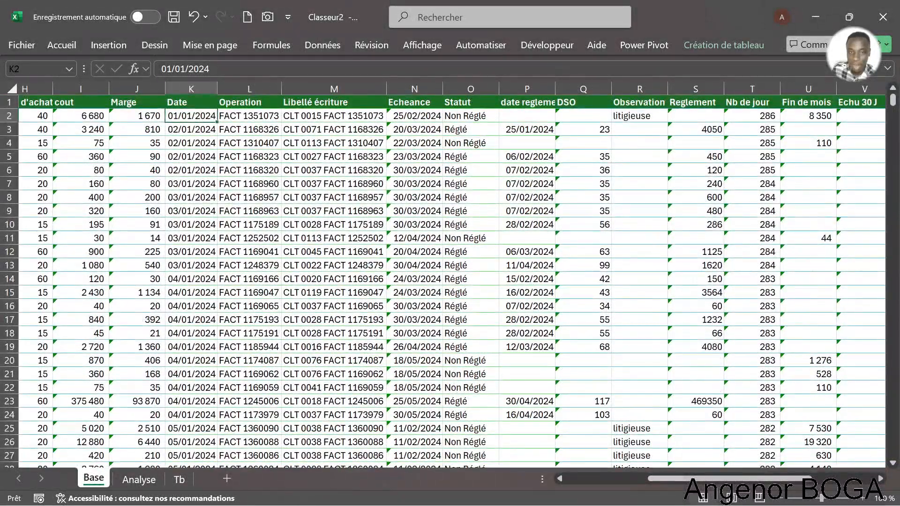
pyautogui.click(429, 143)
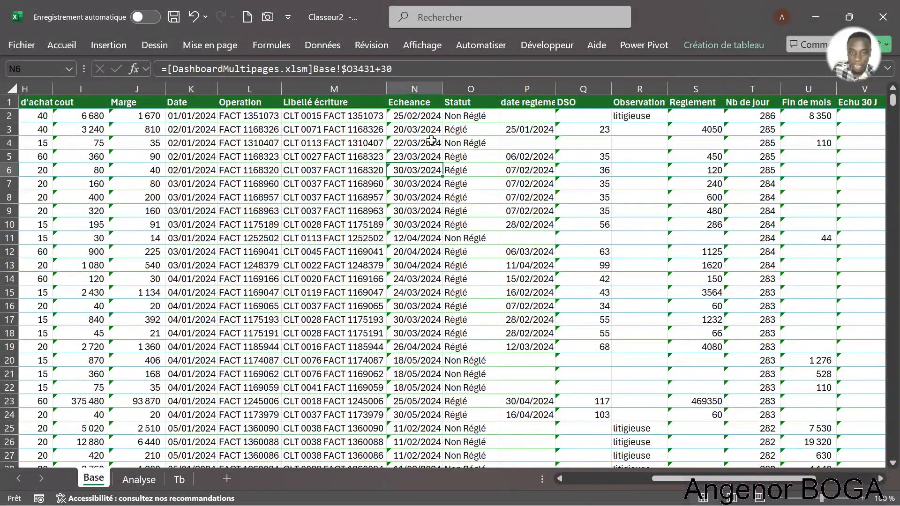
pyautogui.click(424, 117)
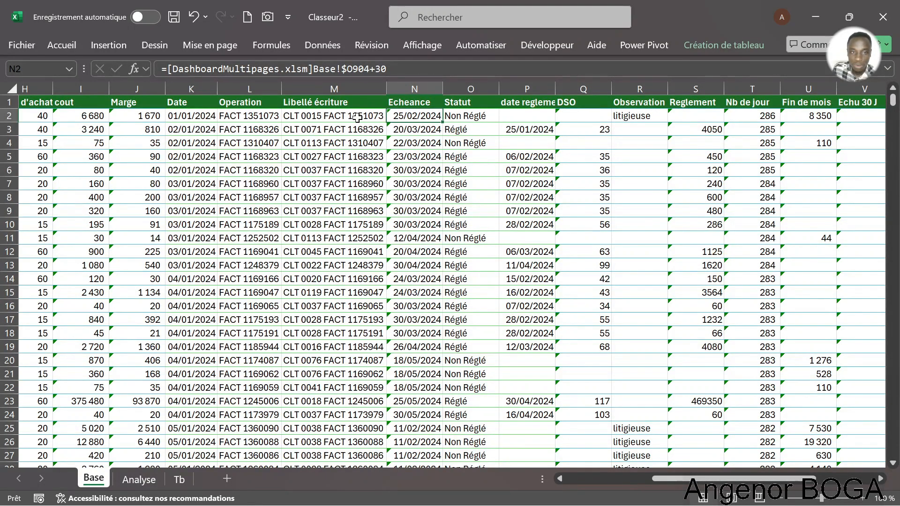
pyautogui.moveTo(665, 477); pyautogui.dragTo(575, 477)
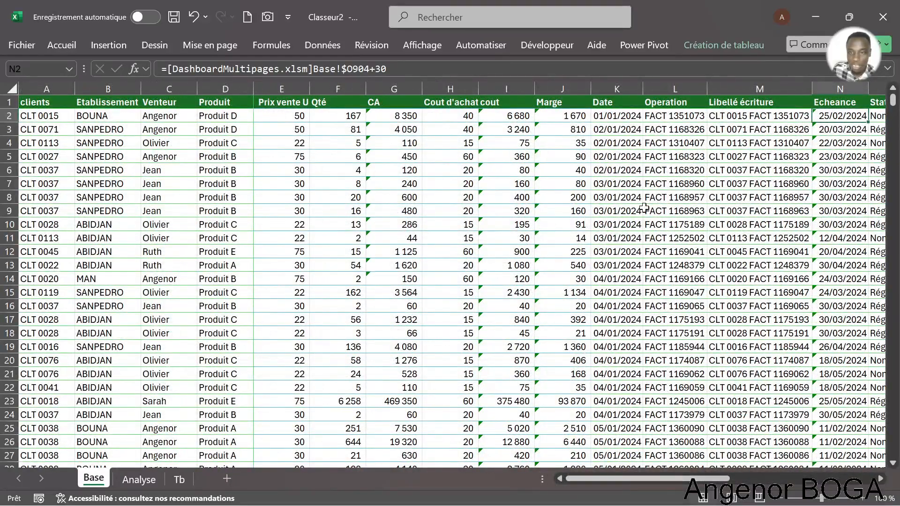
pyautogui.click(614, 118)
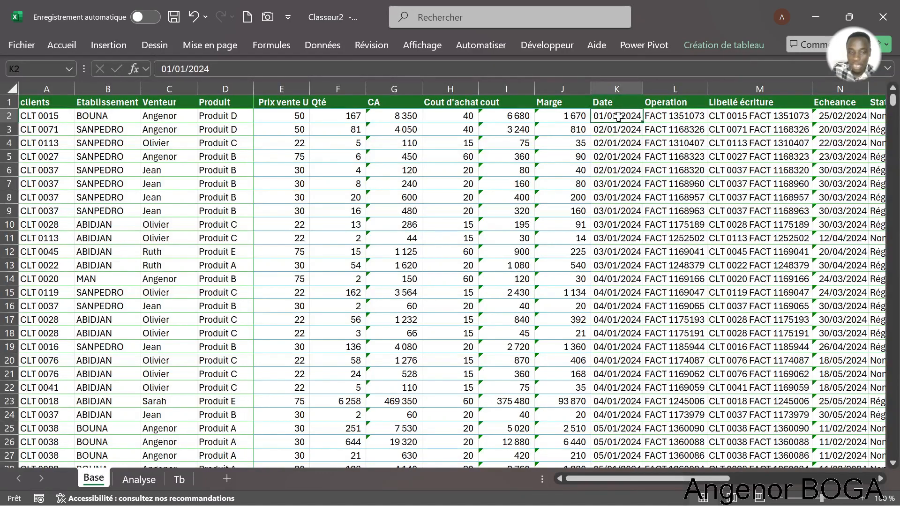
pyautogui.click(236, 69)
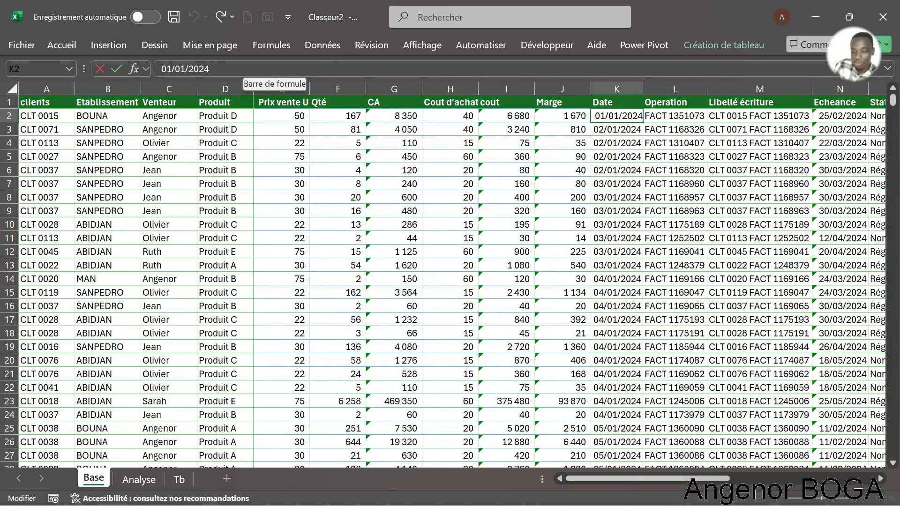
pyautogui.press('BackSpace')
pyautogui.write('"')
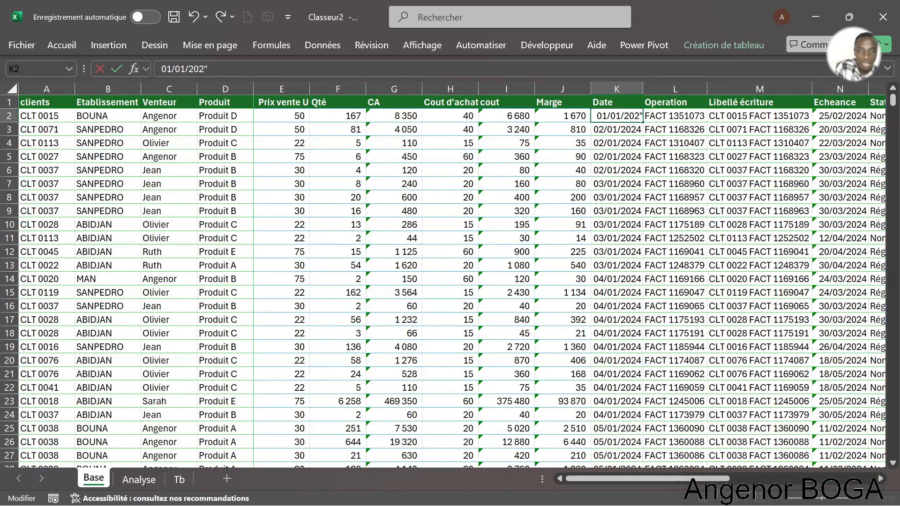
pyautogui.press('BackSpace')
pyautogui.write('3')
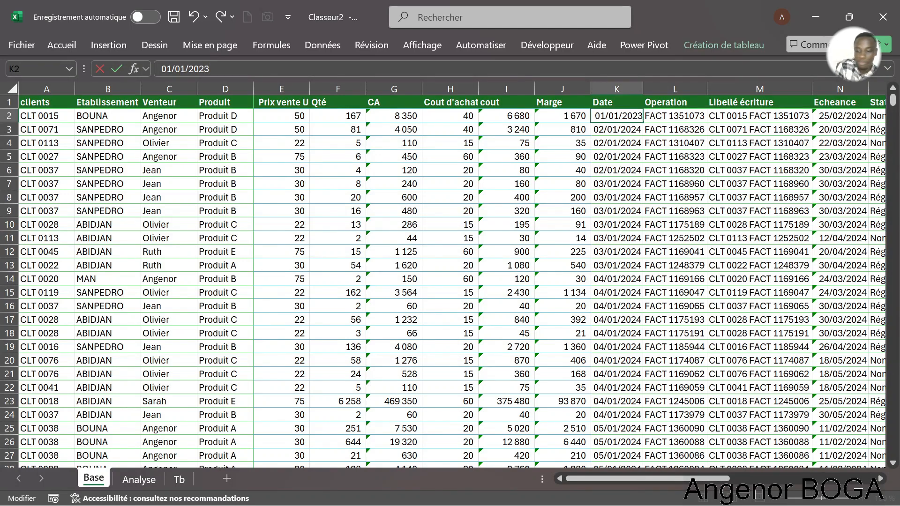
pyautogui.press('Return')
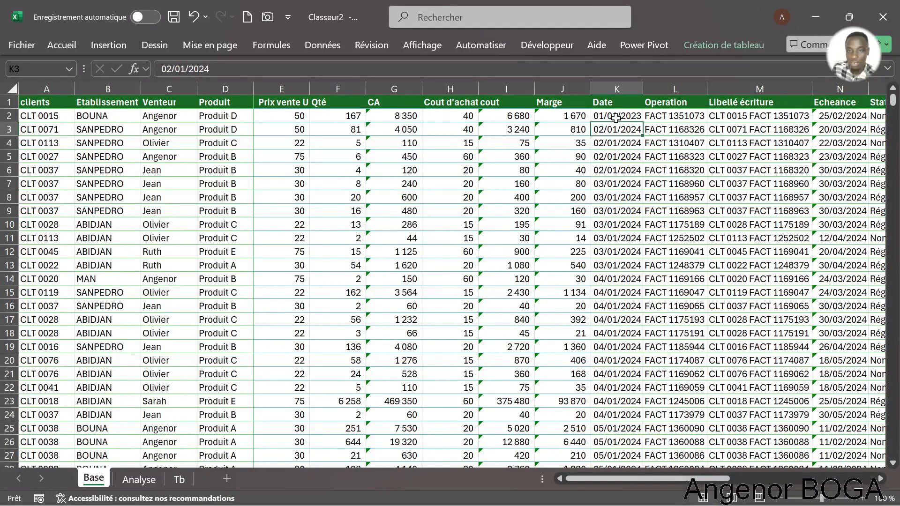
# Copy the 01/01/2023 date from K2 into cells K3:K17 of the Date column.
pyautogui.click(616, 117)
pyautogui.hotkey('ctrl', 'c')
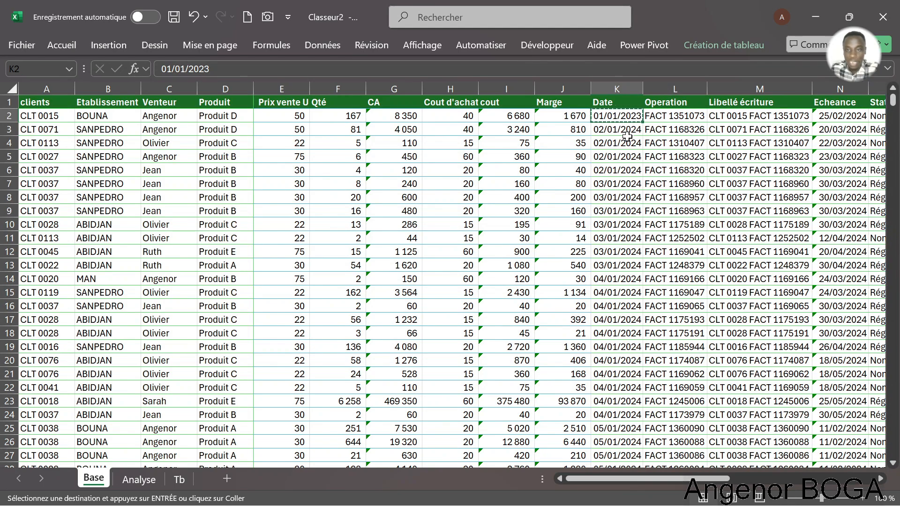
pyautogui.moveTo(616, 130); pyautogui.dragTo(615, 314)
pyautogui.hotkey('ctrl', 'v')
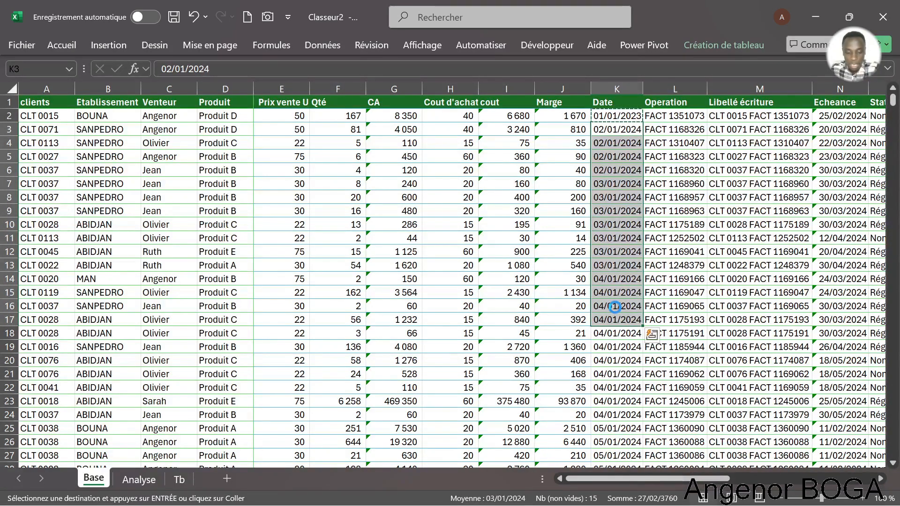
pyautogui.scroll(-10, 627, 316)
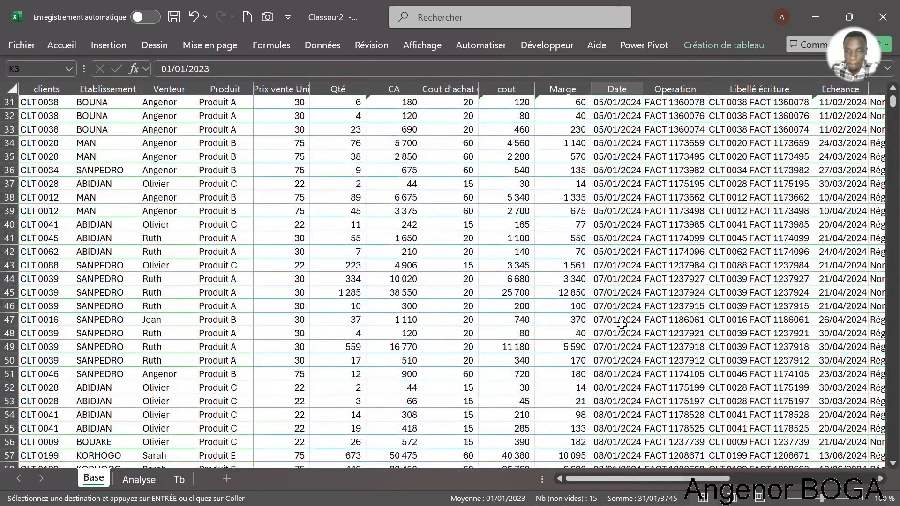
# Change the Date entry in cell K24 of the Base sheet to 04/01/2023.
pyautogui.scroll(8, 621, 319)
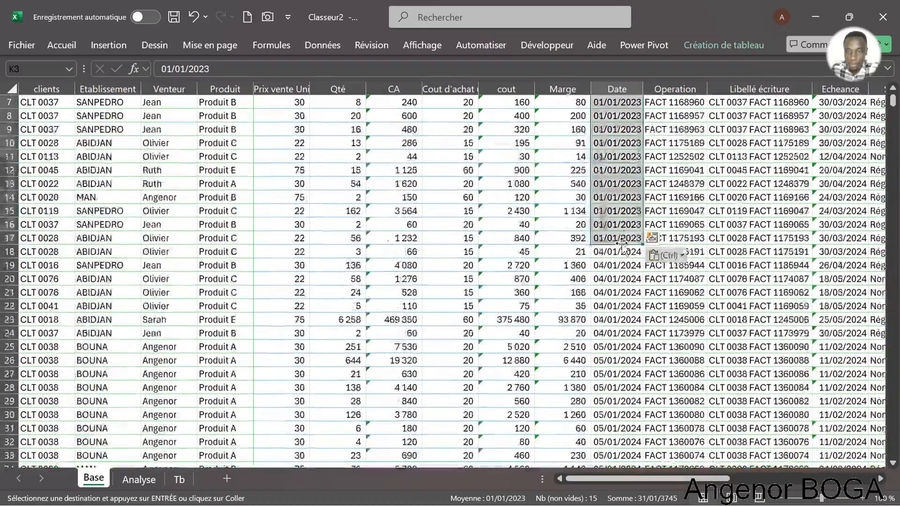
pyautogui.click(618, 252)
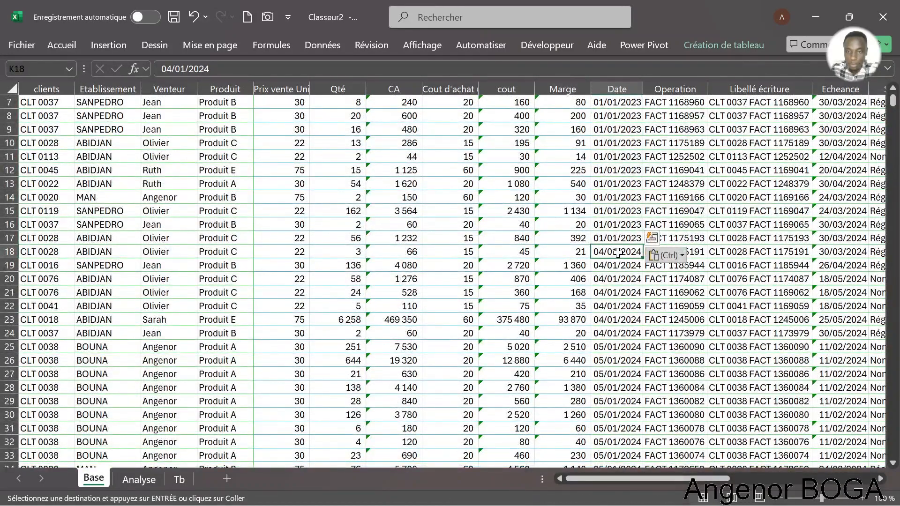
pyautogui.scroll(2, 617, 252)
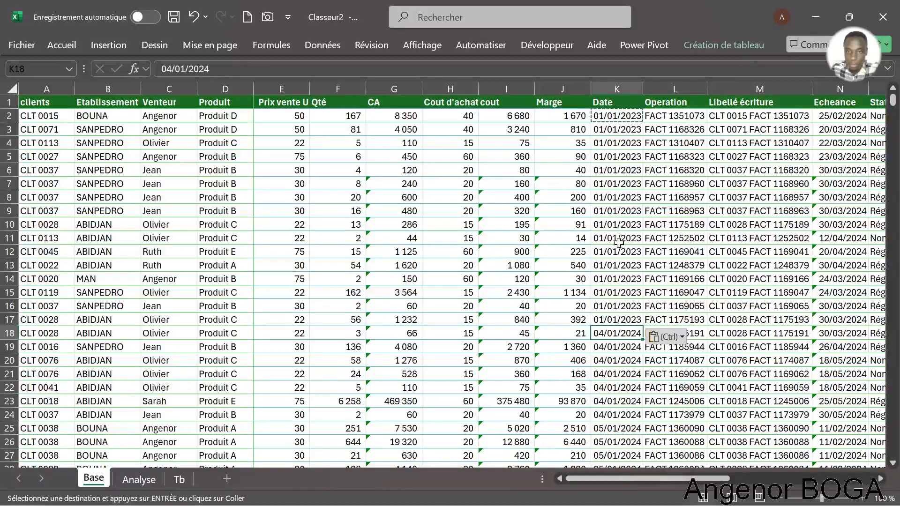
pyautogui.scroll(-2, 621, 244)
pyautogui.scroll(-4, 621, 244)
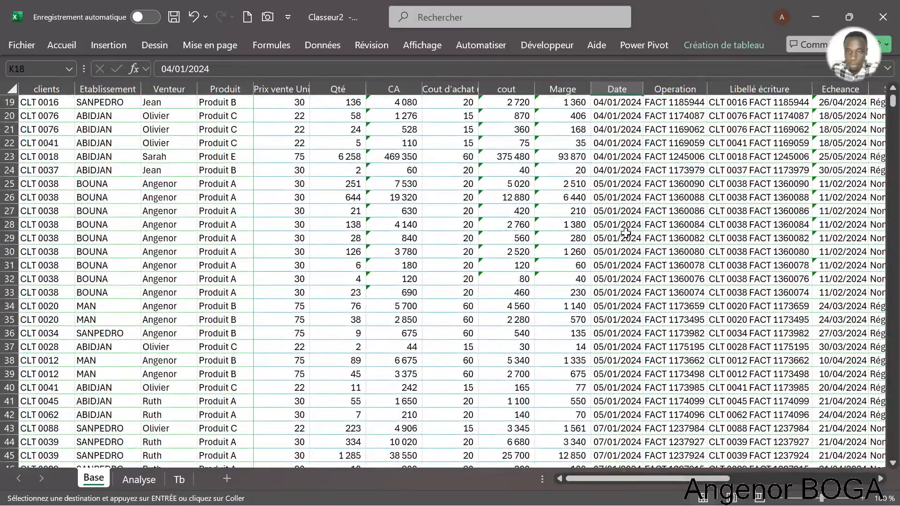
pyautogui.click(616, 170)
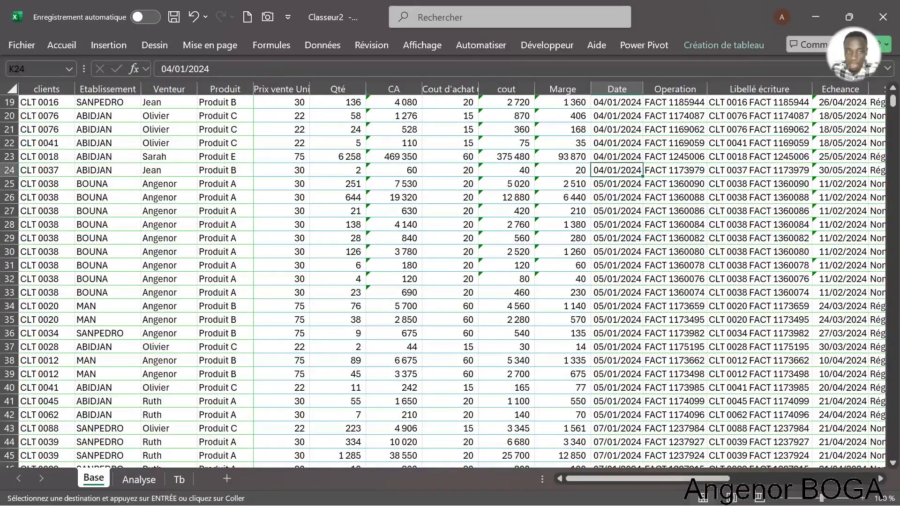
pyautogui.press('Escape')
pyautogui.press('F2')
pyautogui.press('BackSpace')
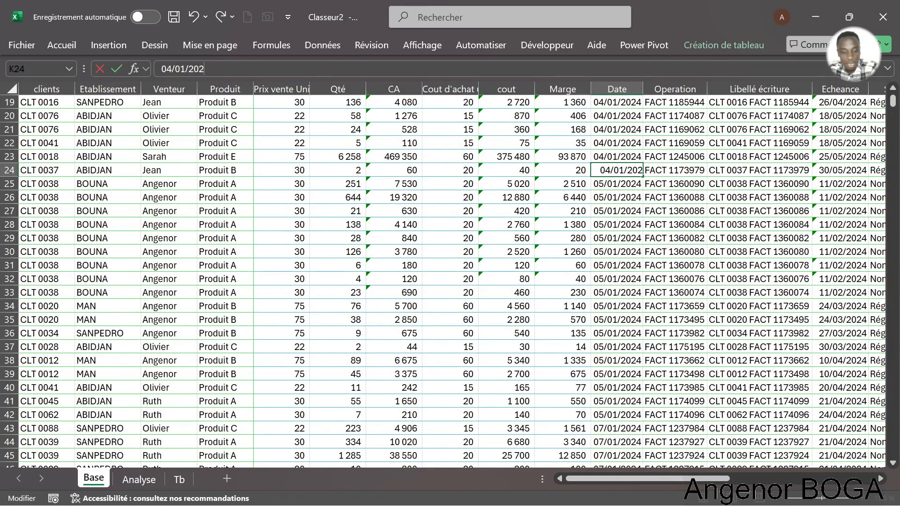
pyautogui.write('3')
pyautogui.click(646, 237)
# Fill the date series from K24 down the Date column to K43, ending at 23/01/2023.
pyautogui.click(605, 168)
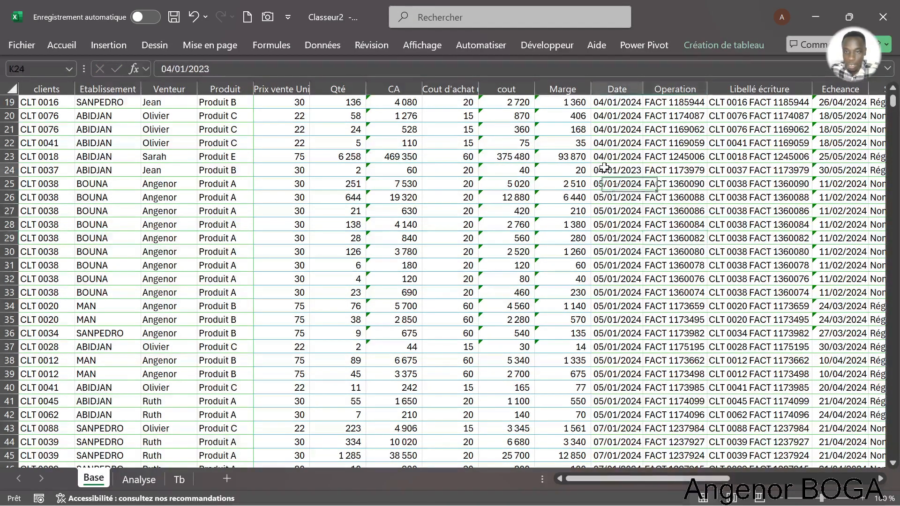
pyautogui.moveTo(643, 177); pyautogui.dragTo(641, 428)
pyautogui.click(609, 265)
pyautogui.scroll(6, 610, 265)
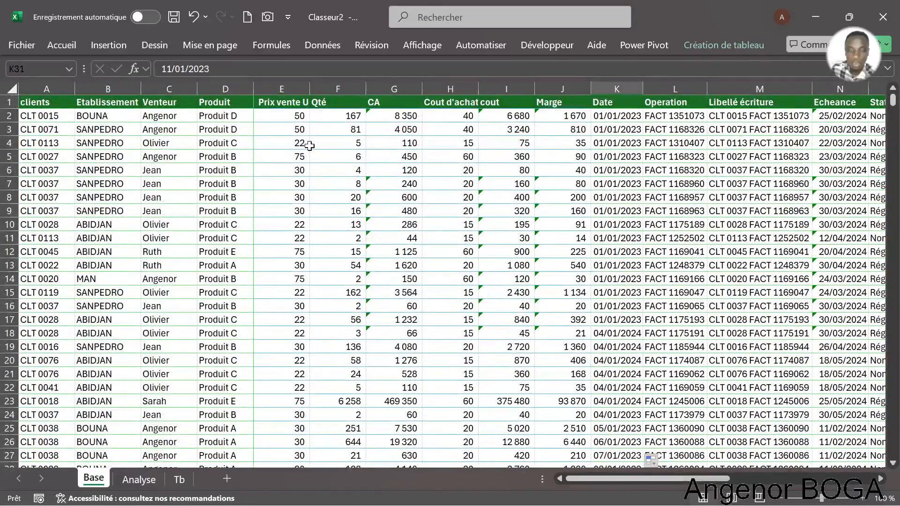
pyautogui.click(572, 187)
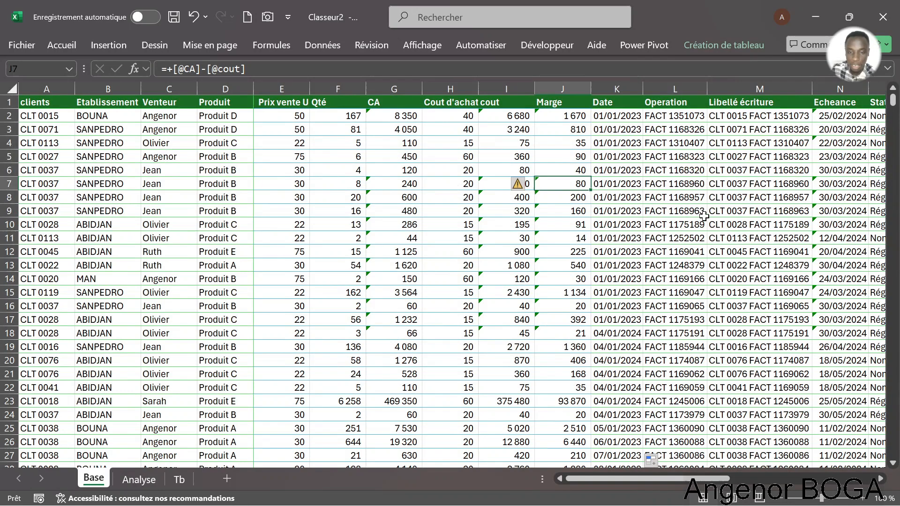
# Refresh the monthly CA pivot table on the Analyse sheet and check its row fields.
pyautogui.click(138, 479)
pyautogui.click(178, 160)
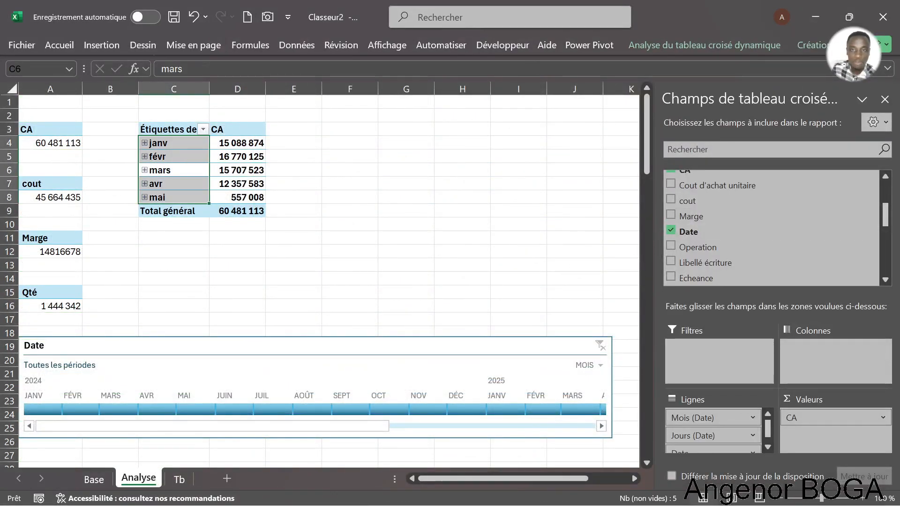
pyautogui.click(712, 47)
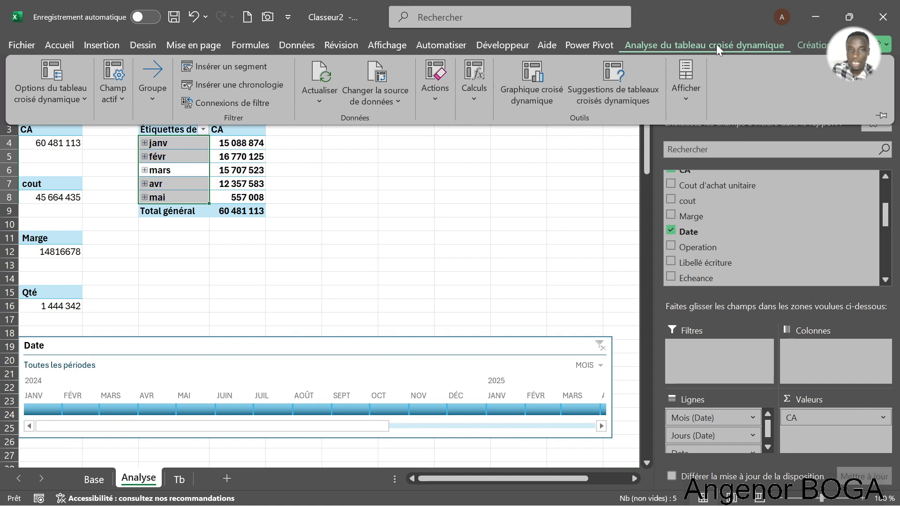
pyautogui.click(319, 77)
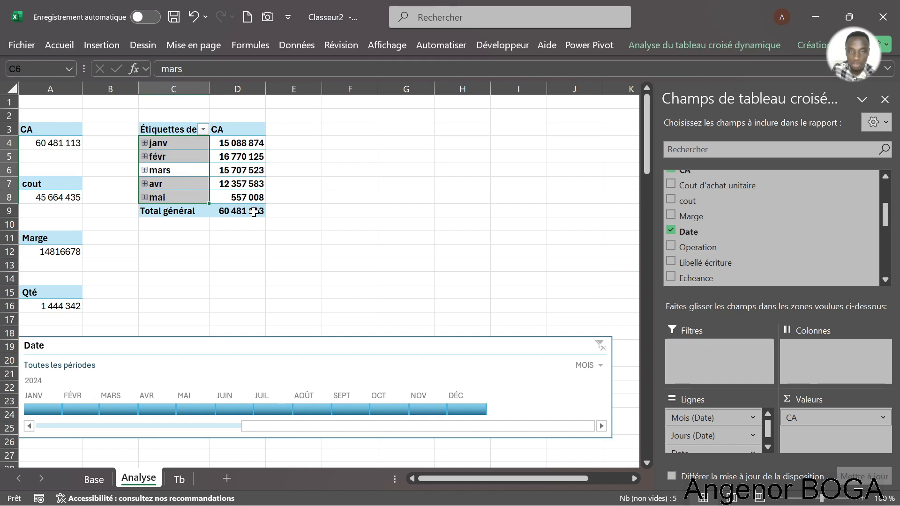
pyautogui.scroll(-1, 729, 434)
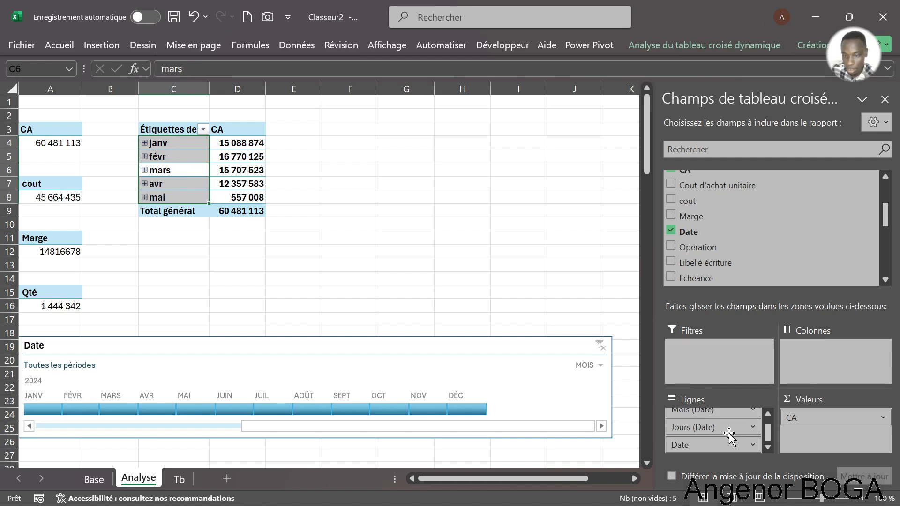
pyautogui.scroll(1, 729, 436)
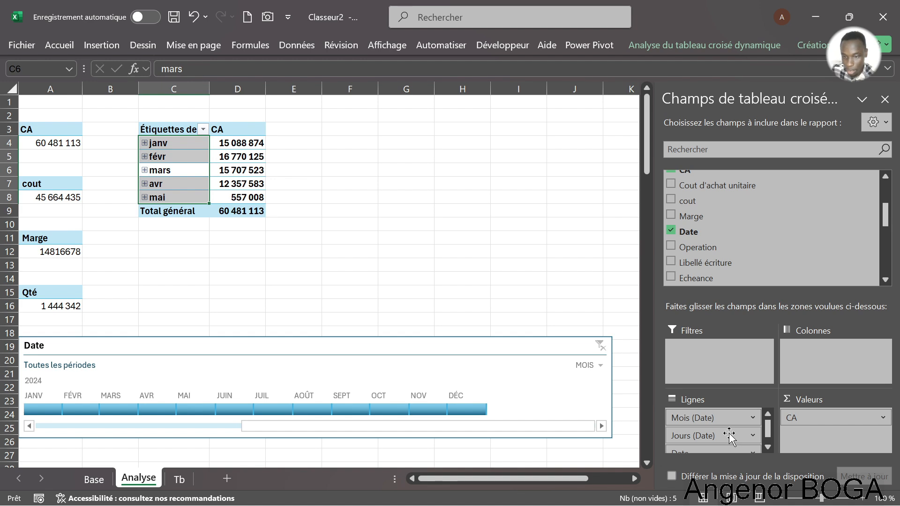
# Refresh the monthly CA pivot table again from its mars row.
pyautogui.click(228, 157)
pyautogui.click(194, 175)
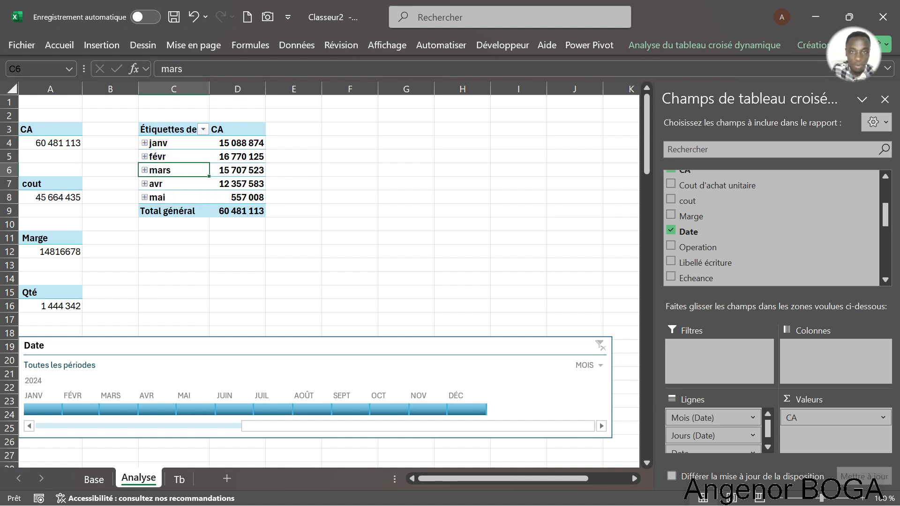
pyautogui.click(714, 47)
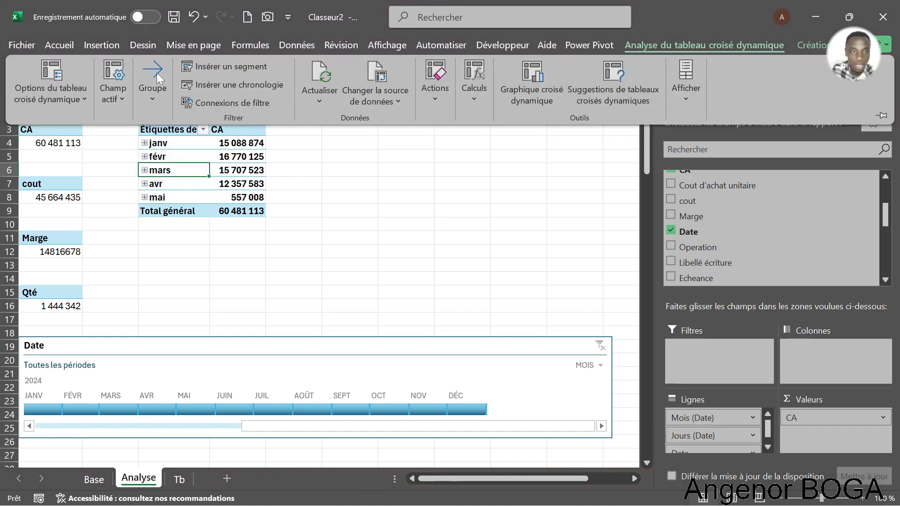
pyautogui.click(321, 124)
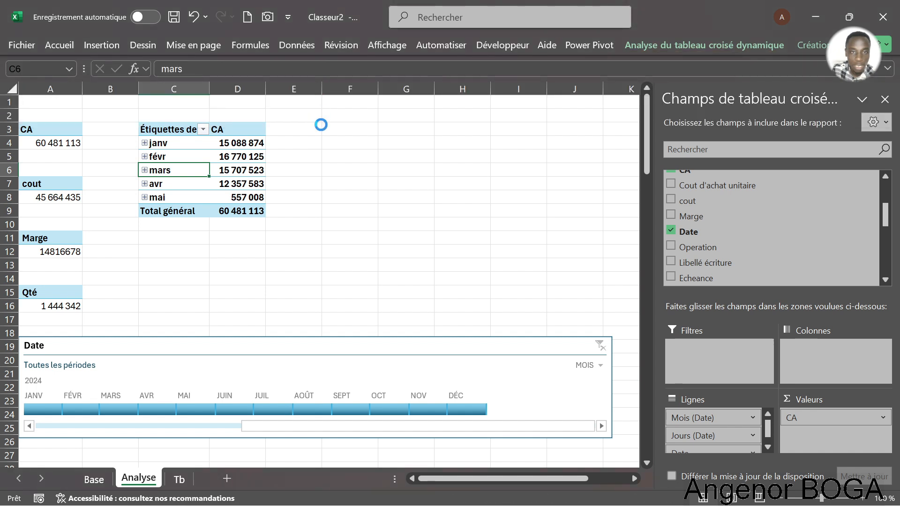
pyautogui.click(256, 165)
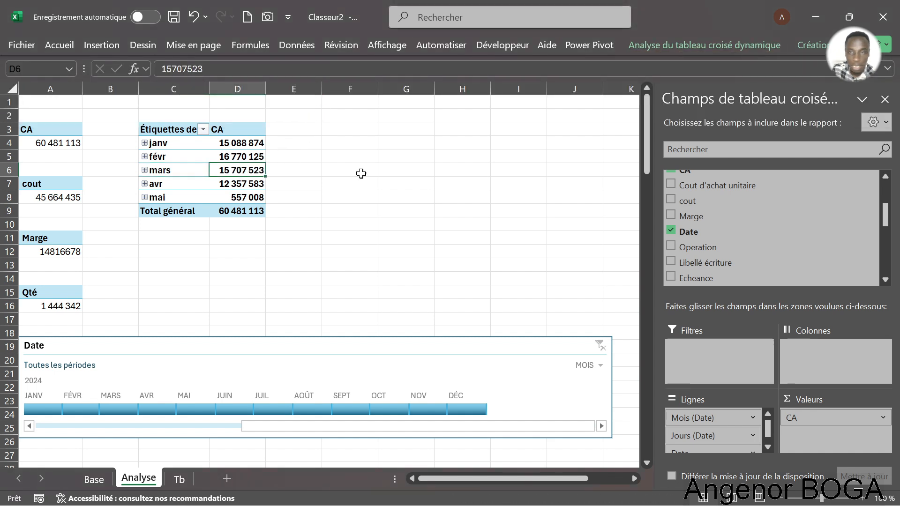
# Examine the Mois (Date), Jours (Date) and Date fields in the pivot table's rows area for a year level.
pyautogui.scroll(-1, 732, 422)
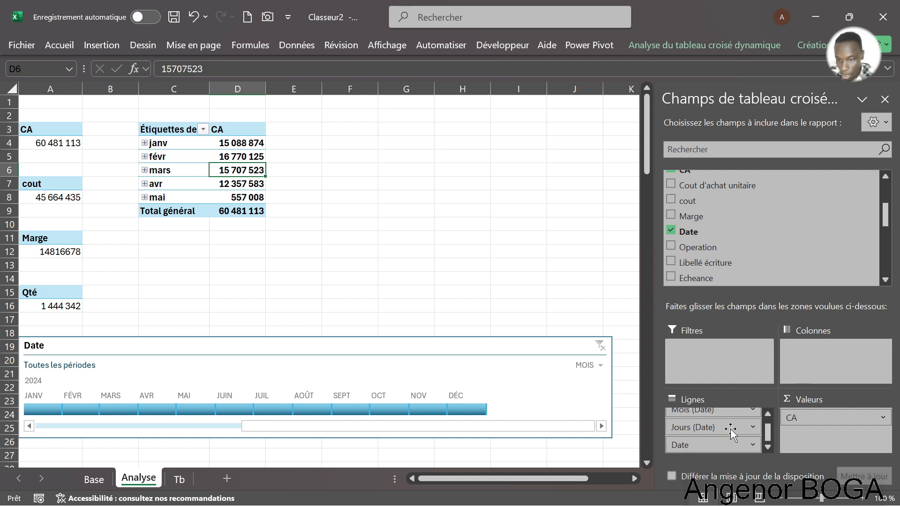
pyautogui.scroll(1, 731, 430)
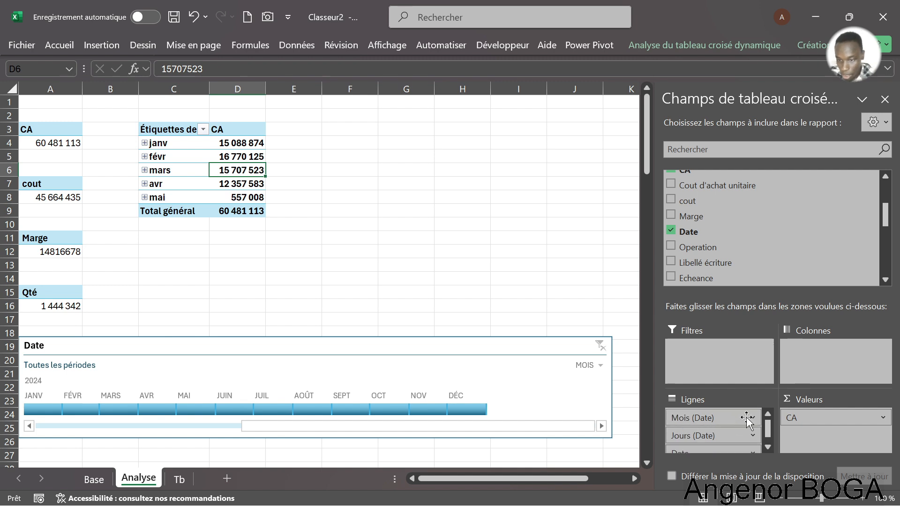
pyautogui.click(750, 418)
pyautogui.click(734, 425)
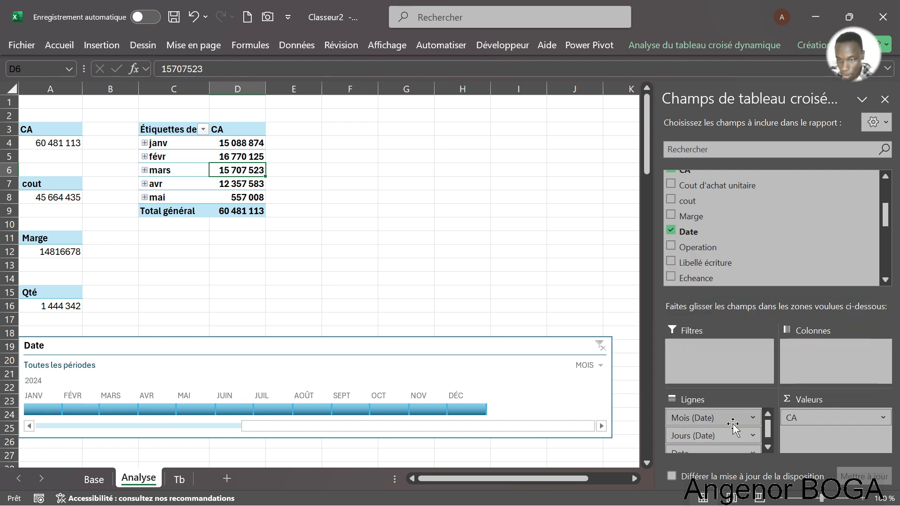
pyautogui.click(706, 431)
pyautogui.click(712, 437)
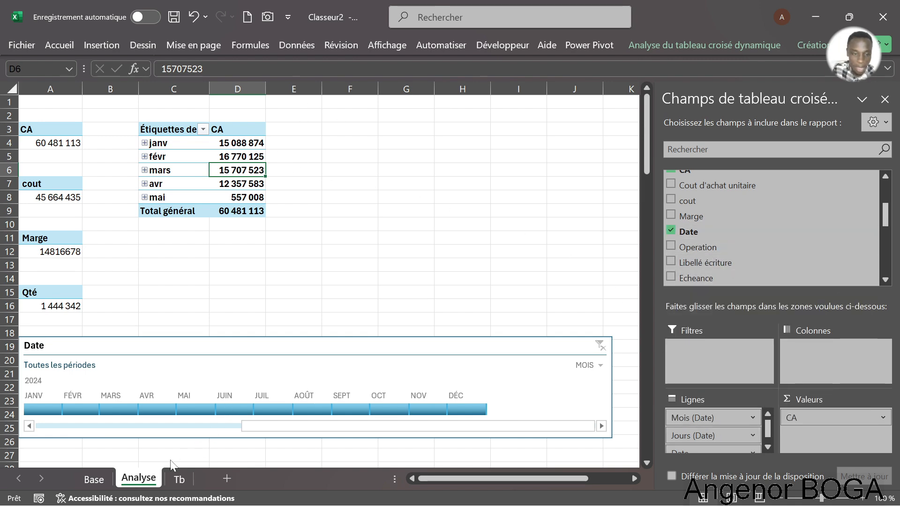
# Examine the years in the Date column of the Base sheet, down past row 100.
pyautogui.click(94, 479)
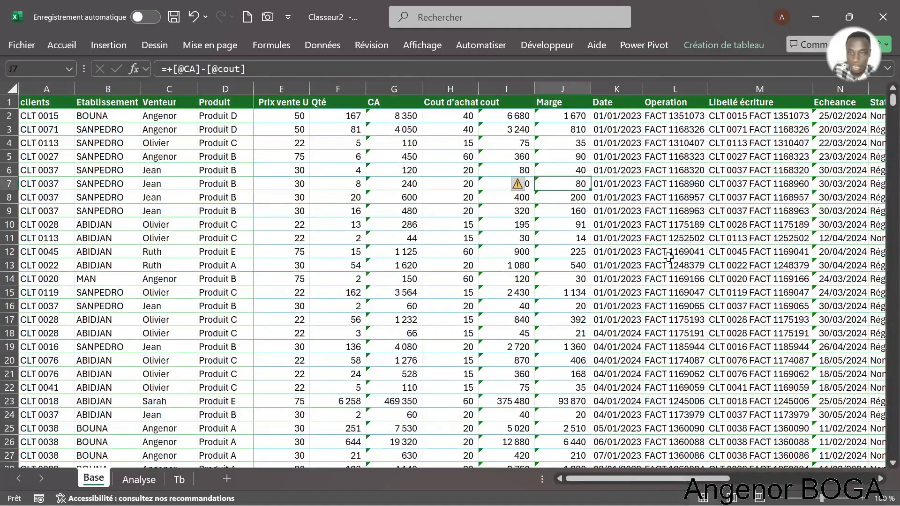
pyautogui.click(645, 242)
pyautogui.scroll(-3, 636, 323)
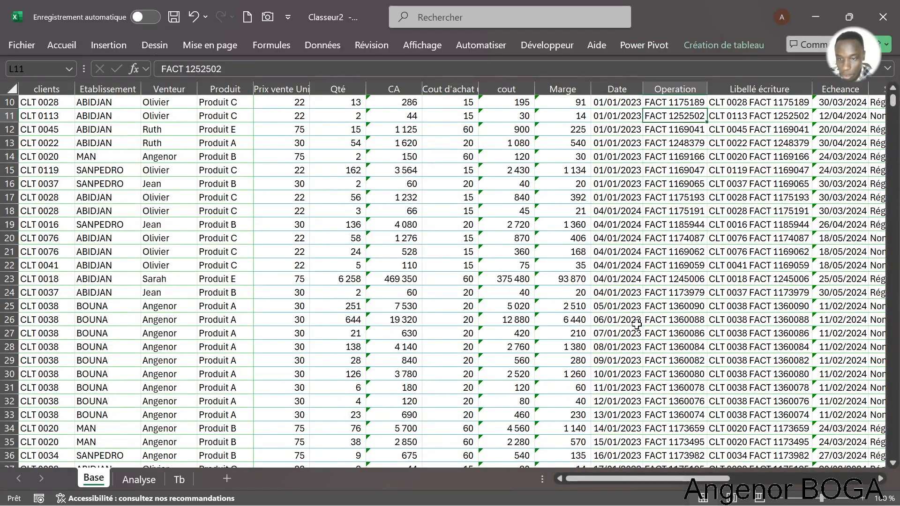
pyautogui.scroll(-11, 636, 323)
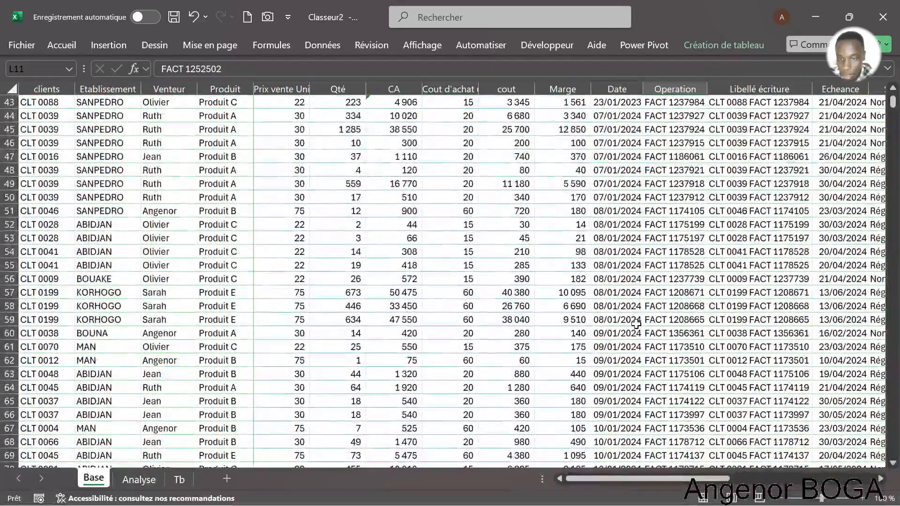
pyautogui.scroll(-16, 636, 324)
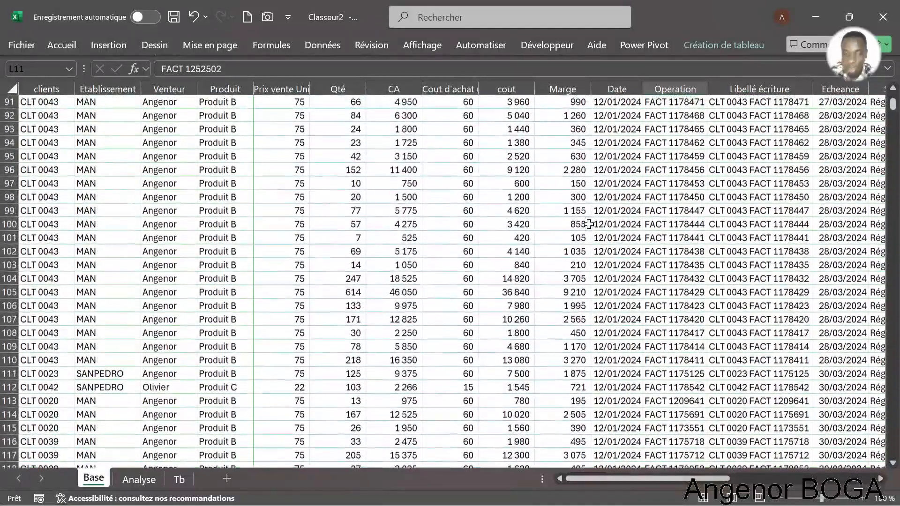
pyautogui.click(589, 224)
pyautogui.scroll(5, 589, 224)
# Refresh the data from the base_donnee table.
pyautogui.click(724, 46)
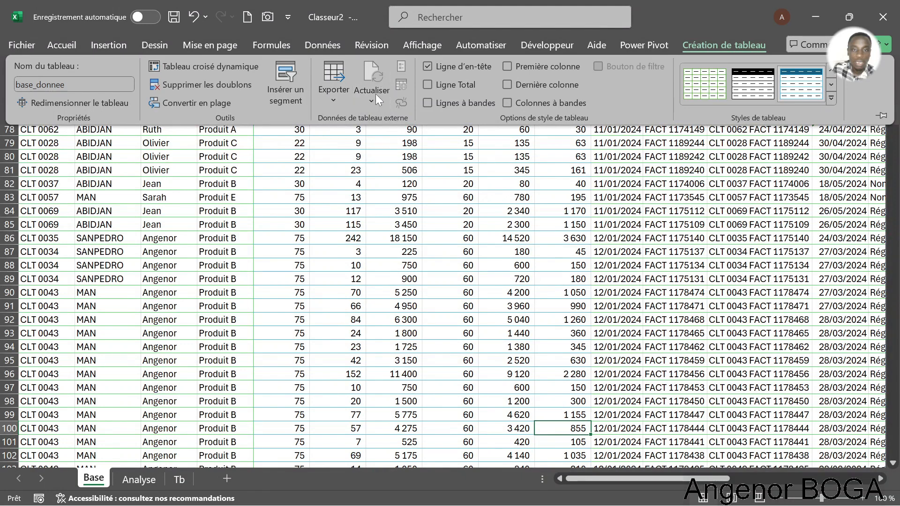
pyautogui.click(375, 97)
pyautogui.click(381, 144)
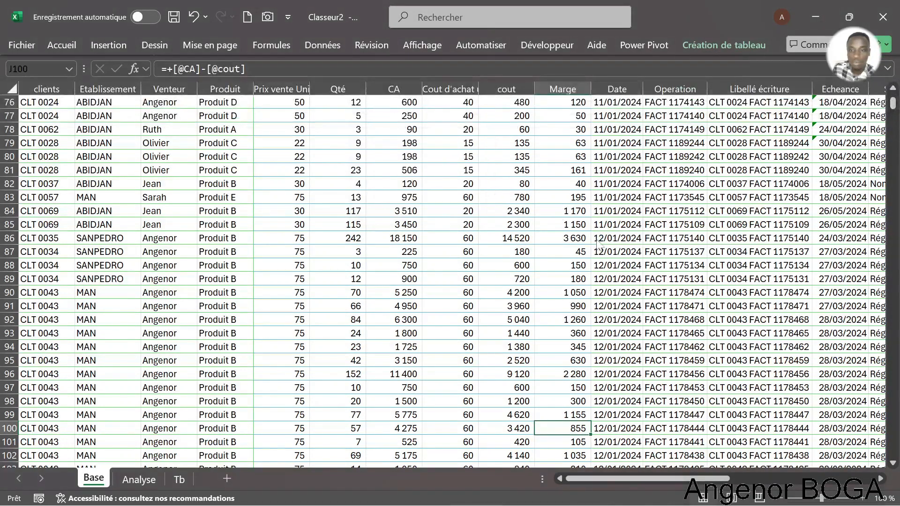
# Insert three columns at C:E on the Analyse sheet, before the monthly CA pivot table.
pyautogui.click(138, 479)
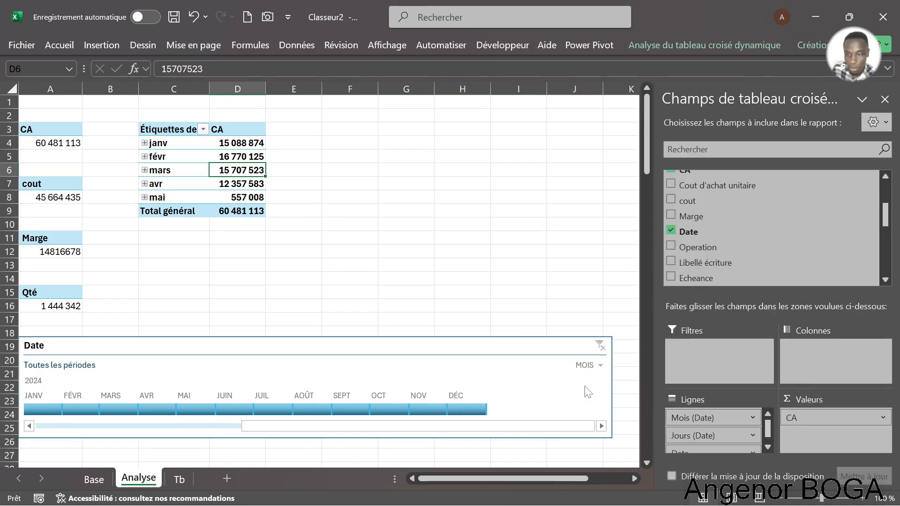
pyautogui.scroll(-1, 711, 432)
pyautogui.scroll(1, 711, 432)
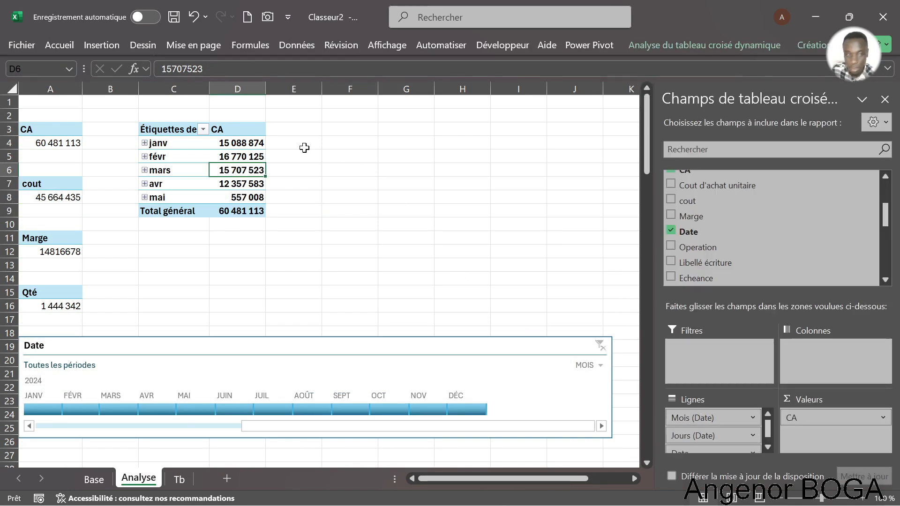
pyautogui.moveTo(158, 89); pyautogui.dragTo(295, 91)
pyautogui.rightClick(248, 169)
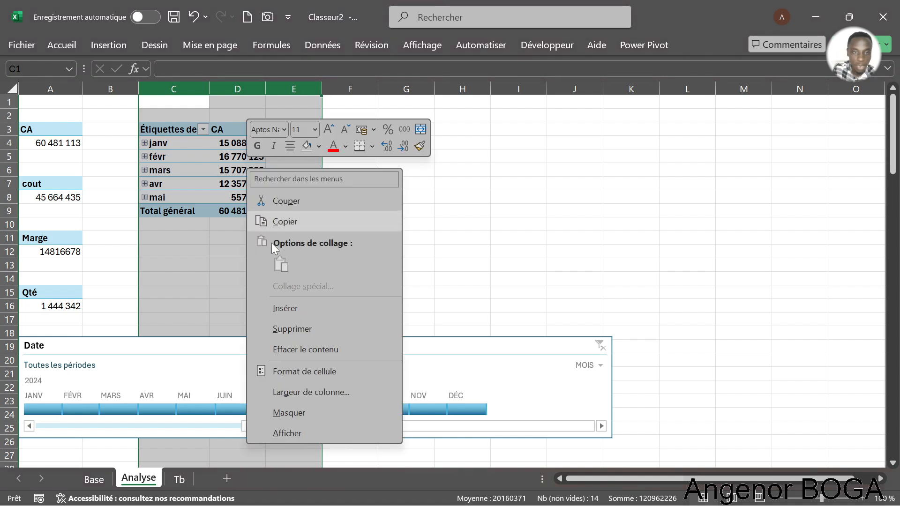
pyautogui.click(299, 308)
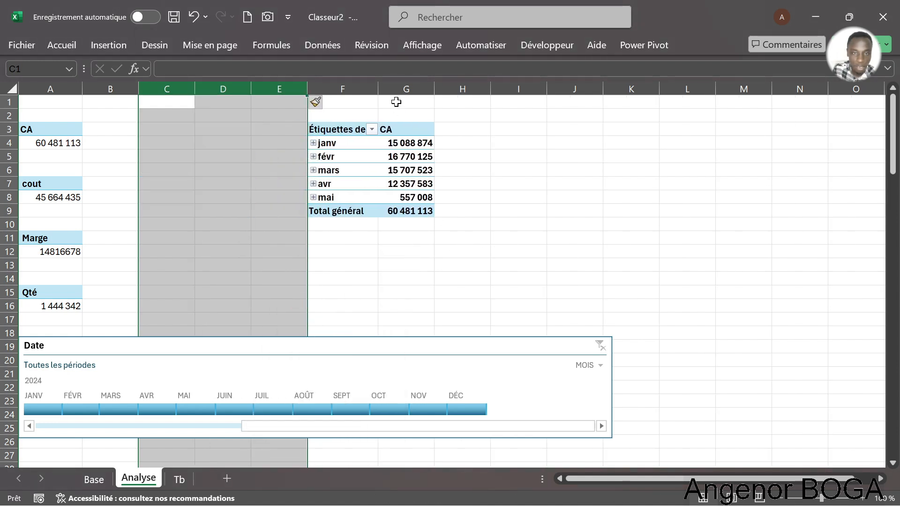
# Delete columns F:G, which hold the monthly CA pivot table.
pyautogui.moveTo(356, 85); pyautogui.dragTo(393, 89)
pyautogui.rightClick(372, 156)
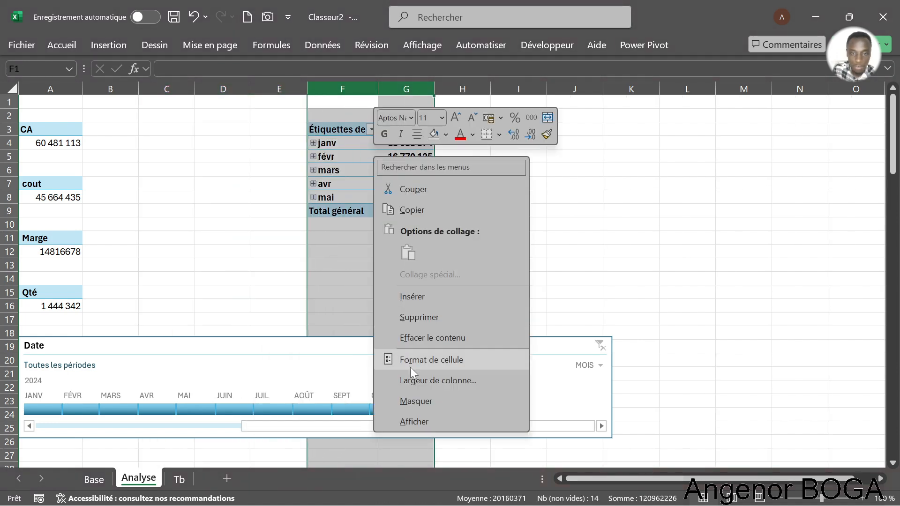
pyautogui.click(423, 318)
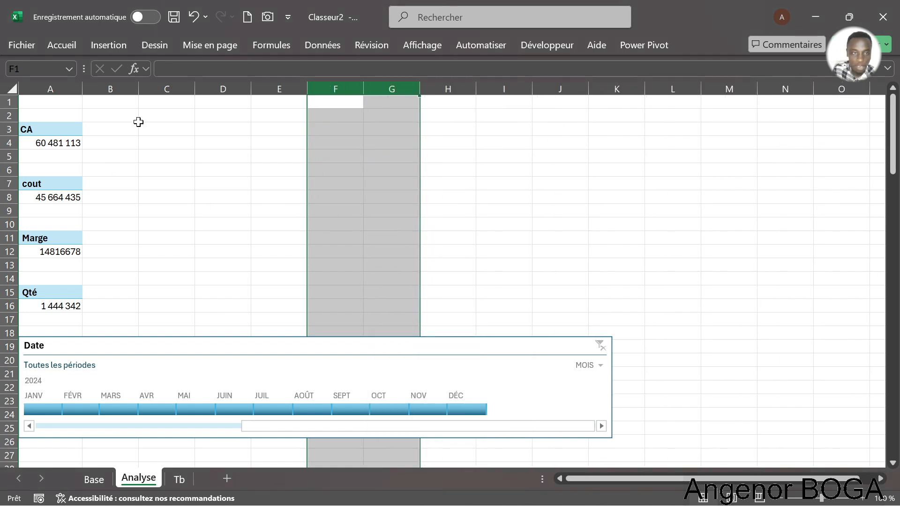
# Copy the CA pivot table from A3:A4 and paste it at C3 on the Analyse sheet.
pyautogui.click(184, 138)
pyautogui.moveTo(73, 131); pyautogui.dragTo(75, 137)
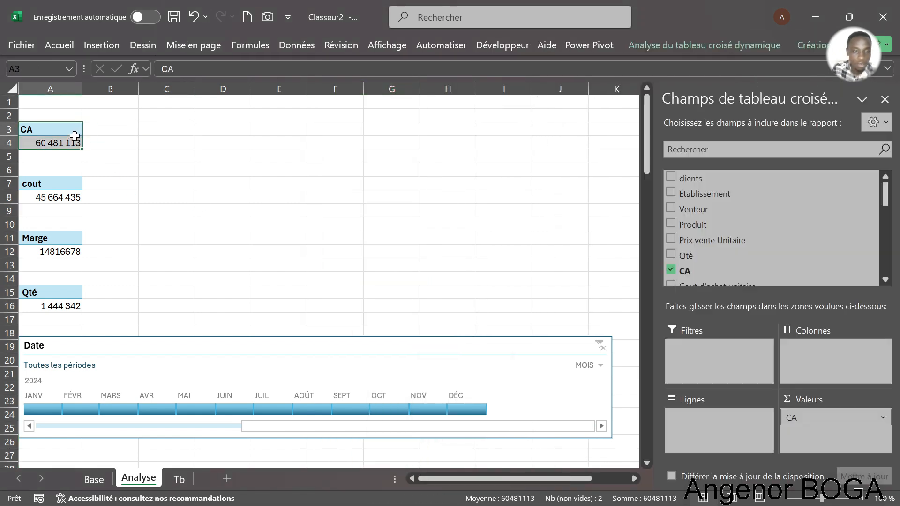
pyautogui.hotkey('ctrl', 'c')
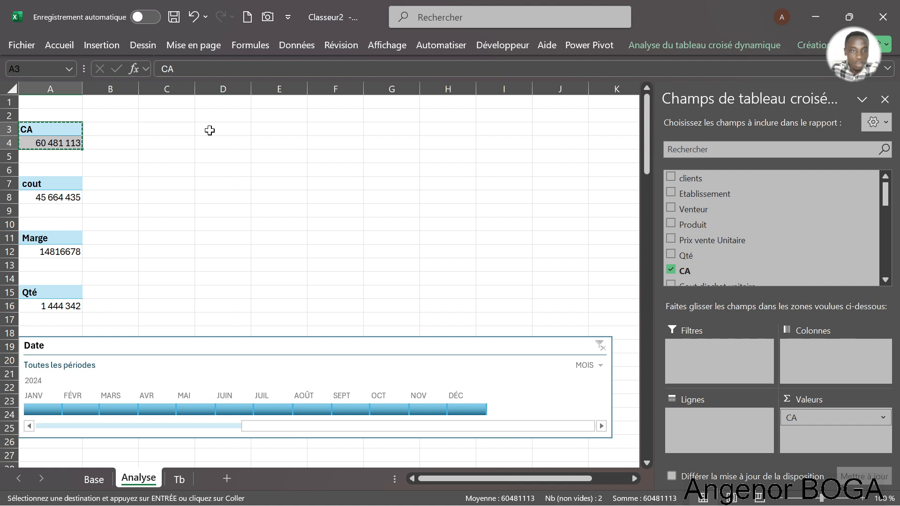
pyautogui.click(176, 127)
pyautogui.hotkey('ctrl', 'v')
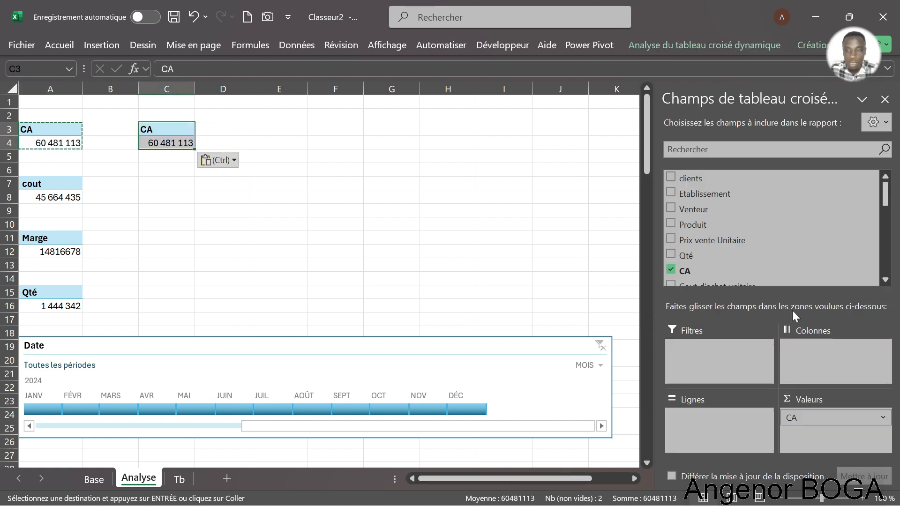
# Add the Date field to the rows of the pivot table at C3 and check its row fields.
pyautogui.scroll(-2, 701, 257)
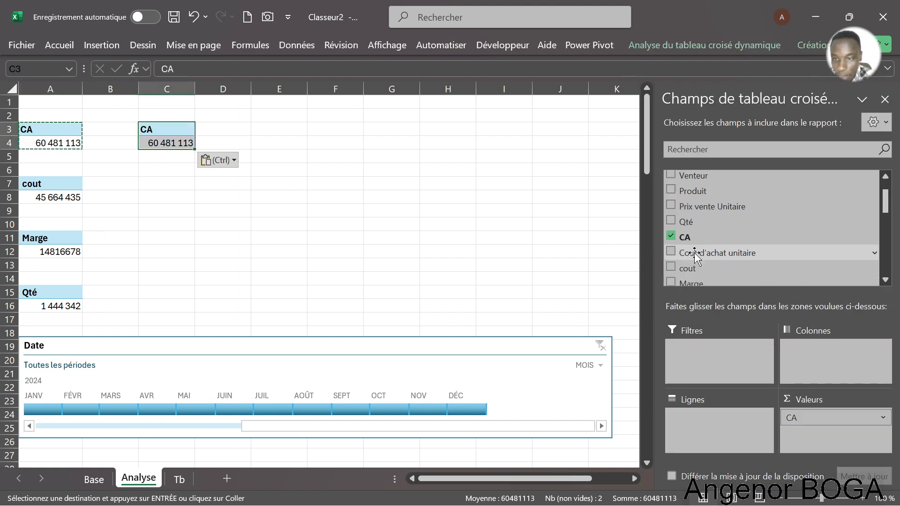
pyautogui.click(671, 264)
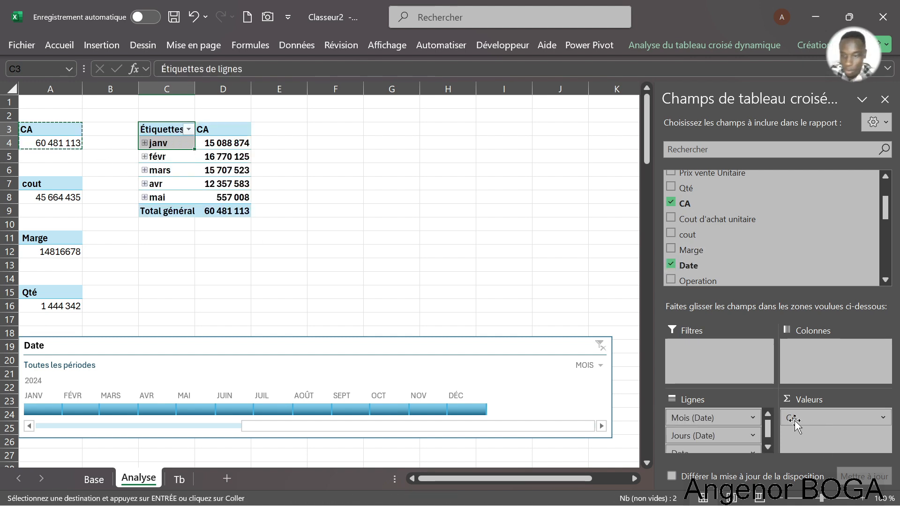
pyautogui.scroll(-1, 725, 443)
pyautogui.scroll(1, 725, 443)
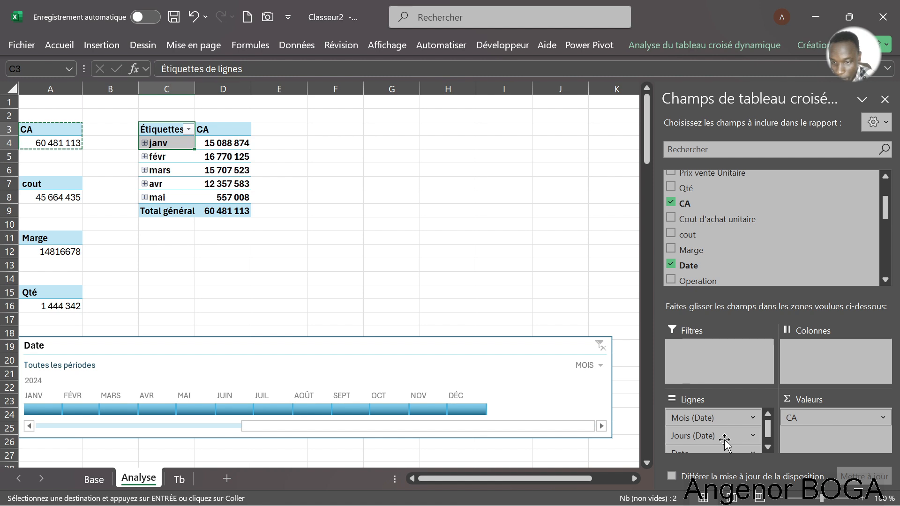
pyautogui.scroll(-1, 725, 442)
pyautogui.scroll(1, 726, 441)
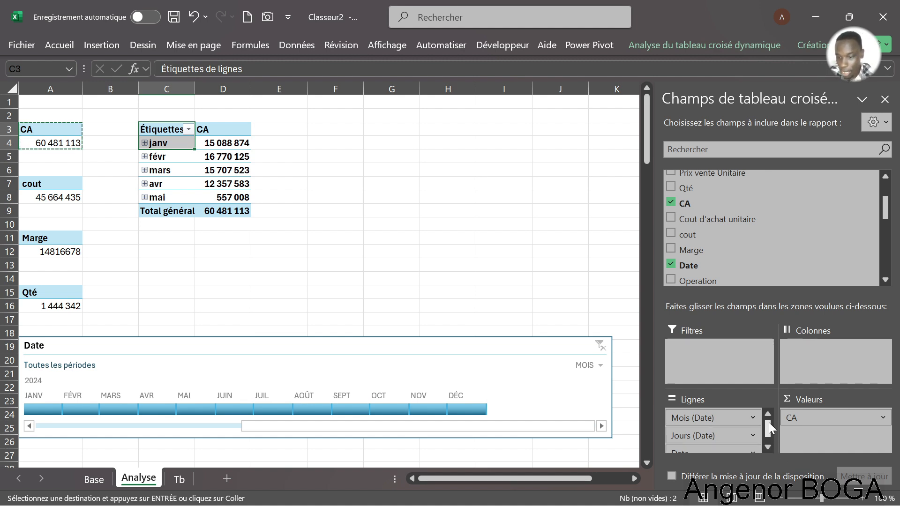
pyautogui.moveTo(769, 423); pyautogui.dragTo(766, 434)
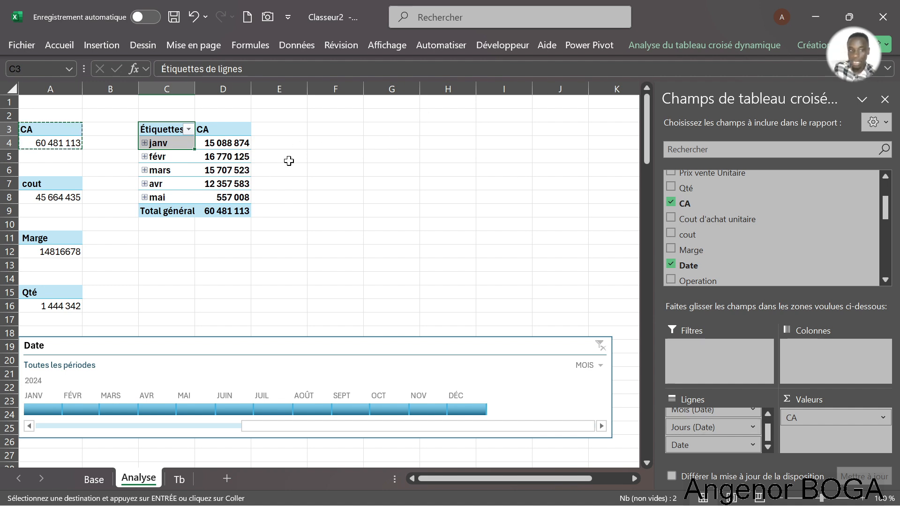
# Insert a Mois (Date) slicer for the CA pivot table at A3.
pyautogui.click(199, 158)
pyautogui.click(56, 140)
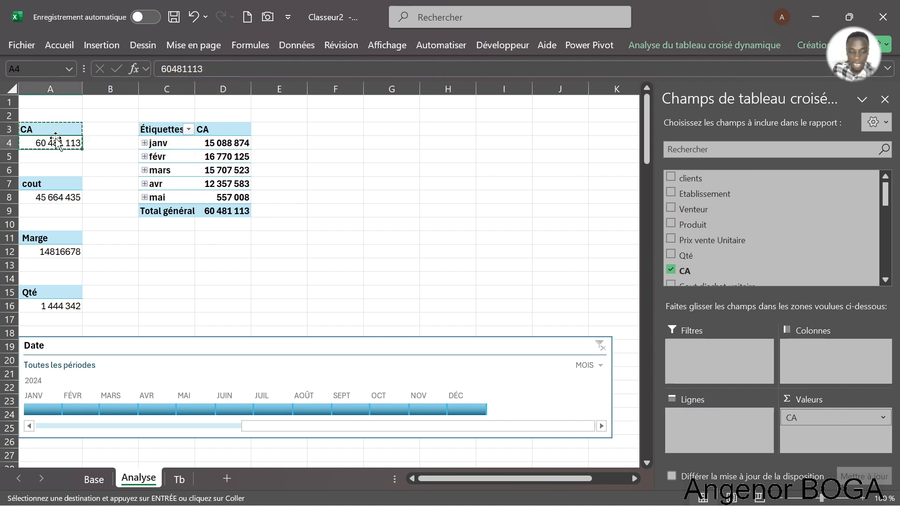
pyautogui.press('Escape')
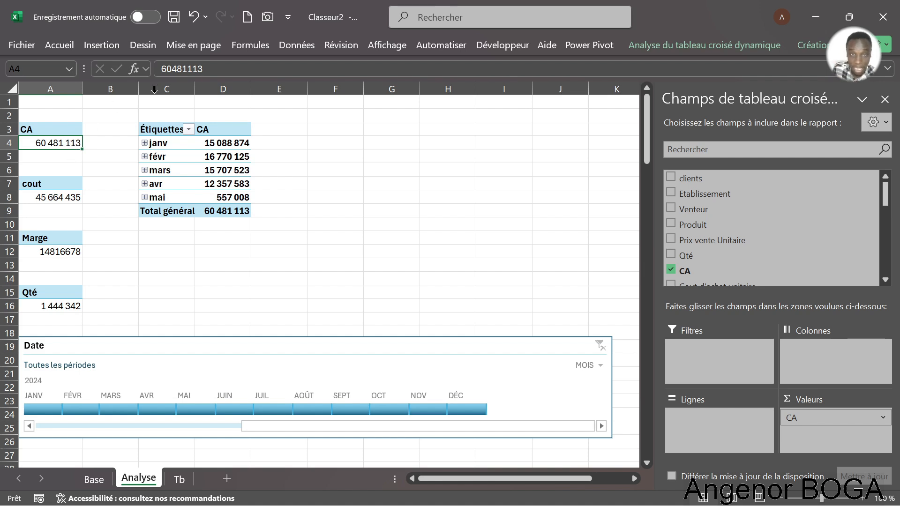
pyautogui.click(678, 44)
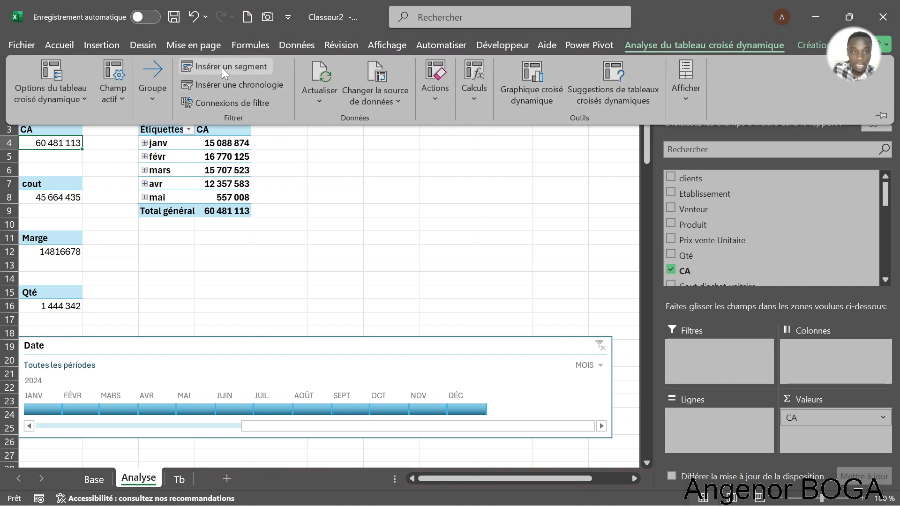
pyautogui.click(232, 69)
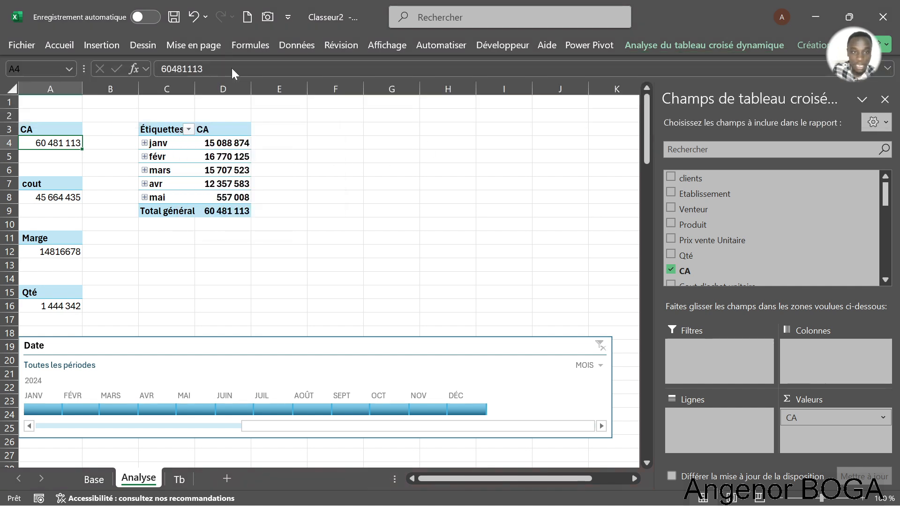
pyautogui.moveTo(451, 123); pyautogui.dragTo(476, 106)
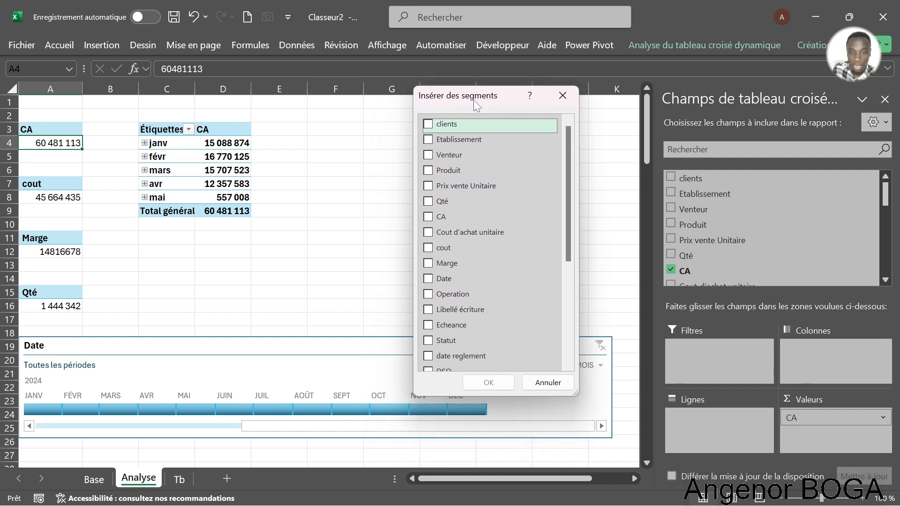
pyautogui.moveTo(567, 221); pyautogui.dragTo(564, 331)
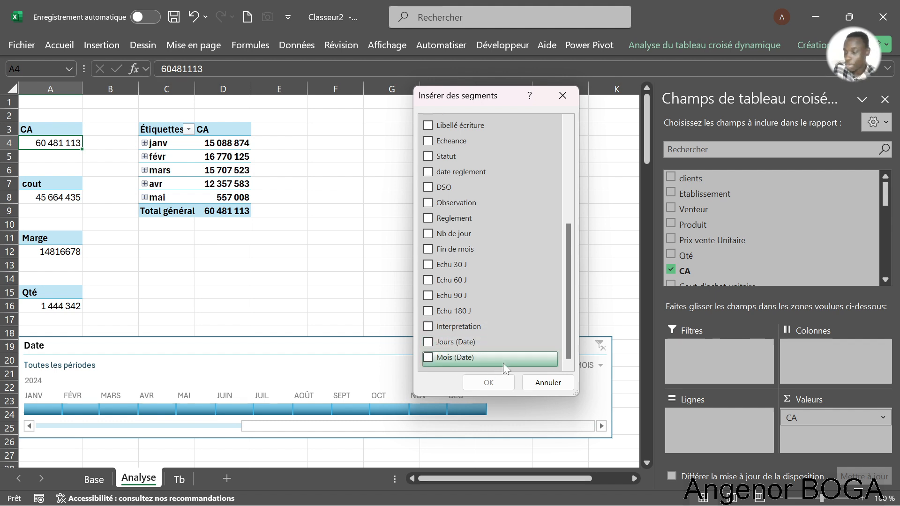
pyautogui.click(428, 357)
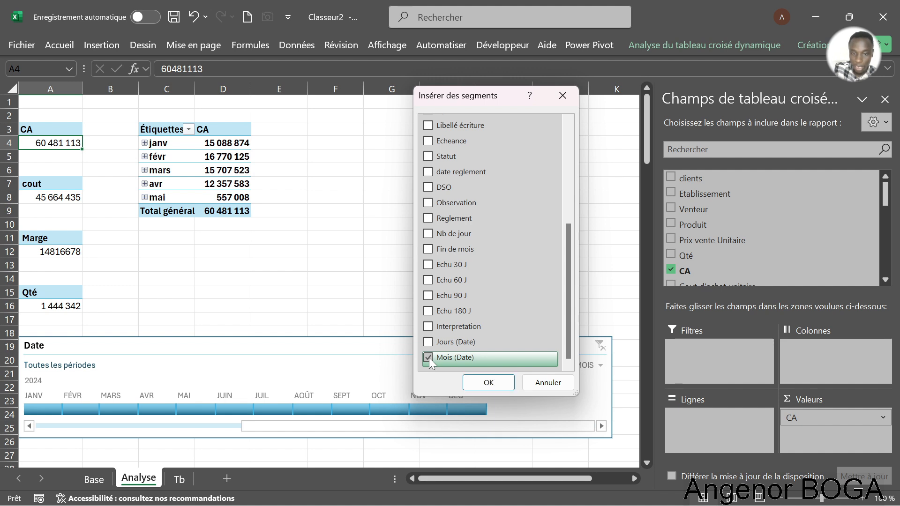
pyautogui.click(489, 382)
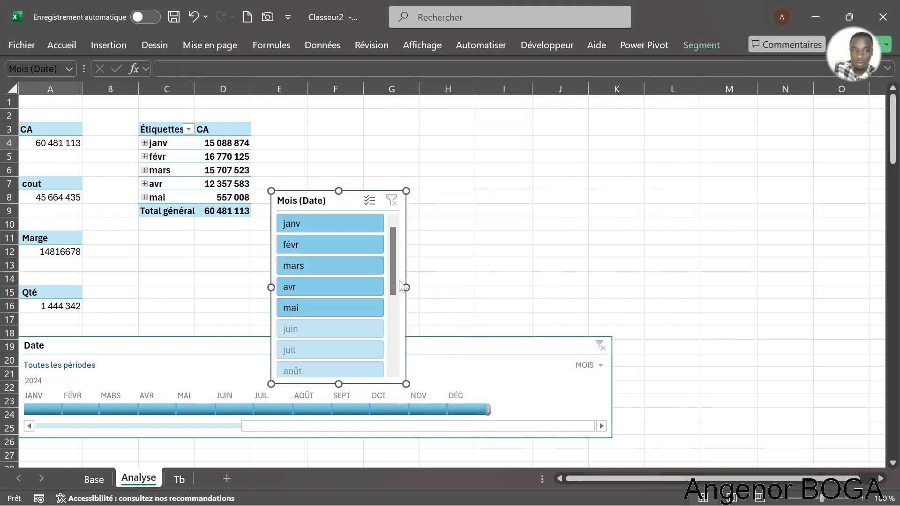
# Move the Mois (Date) slicer to the empty area around columns L:N and resize it to about 11.4 cm high and 5.7 cm wide.
pyautogui.moveTo(358, 192); pyautogui.dragTo(715, 145)
pyautogui.moveTo(761, 232); pyautogui.dragTo(846, 279)
pyautogui.moveTo(736, 328); pyautogui.dragTo(735, 436)
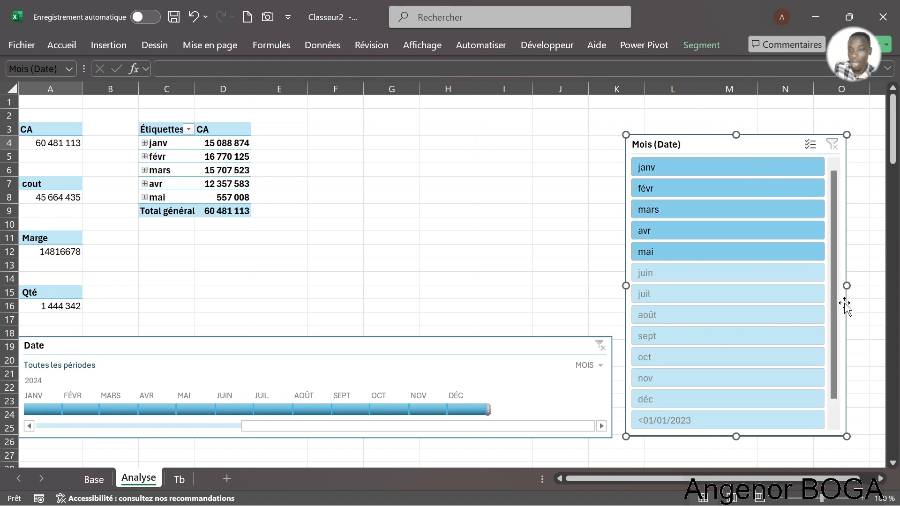
pyautogui.moveTo(846, 285); pyautogui.dragTo(761, 319)
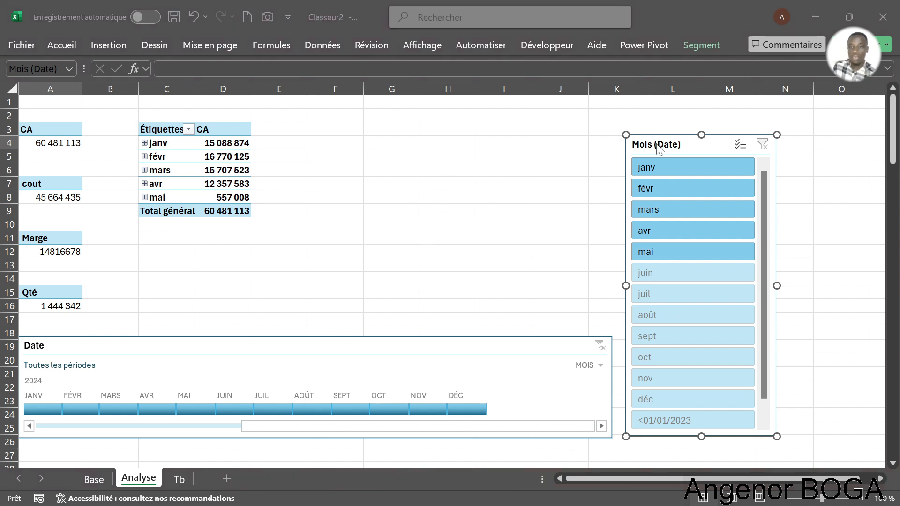
pyautogui.click(762, 265)
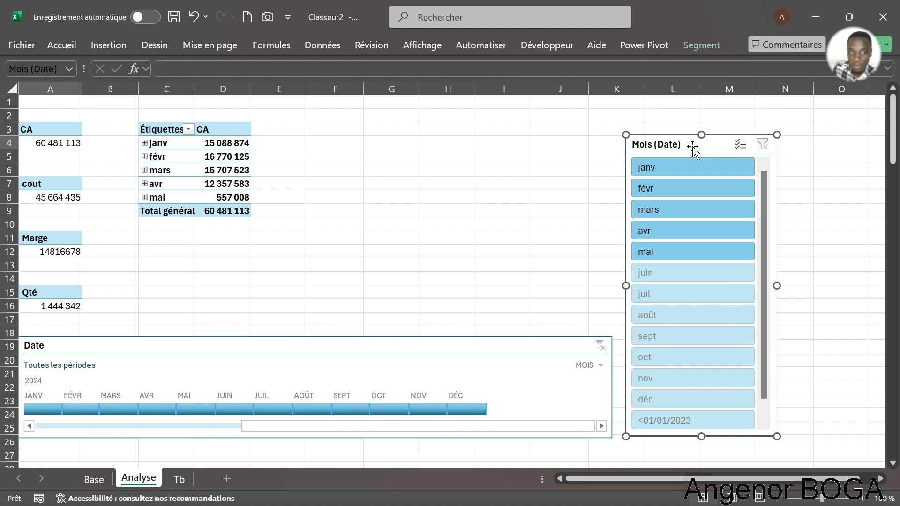
# Set the Mois (Date) slicer to hide items without data.
pyautogui.click(696, 42)
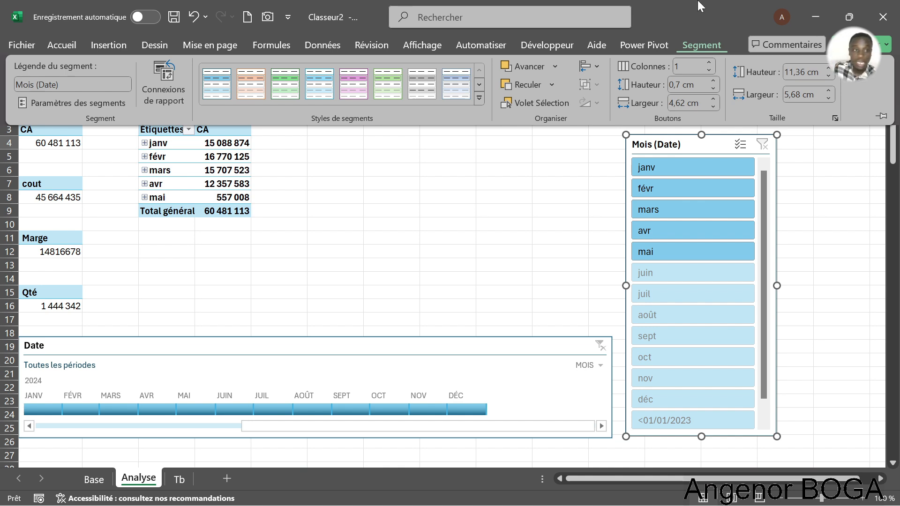
pyautogui.click(99, 103)
pyautogui.moveTo(518, 143); pyautogui.dragTo(364, 131)
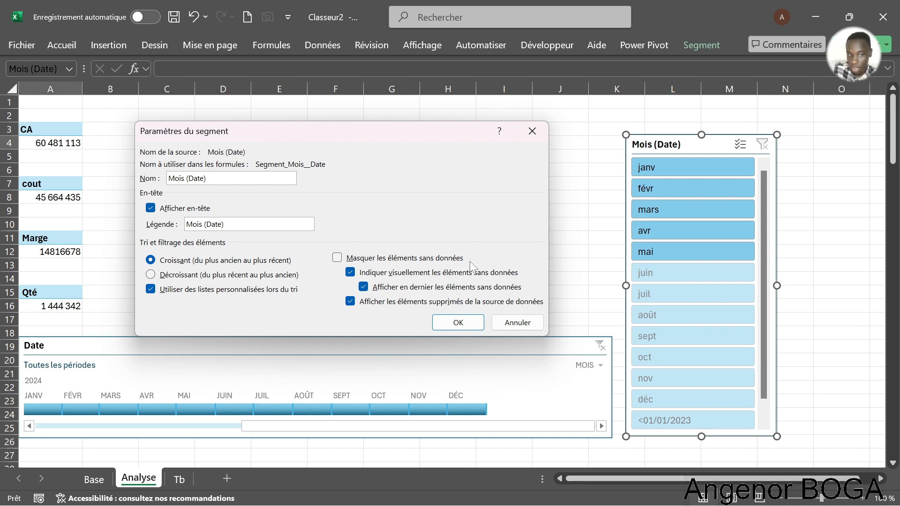
pyautogui.click(336, 258)
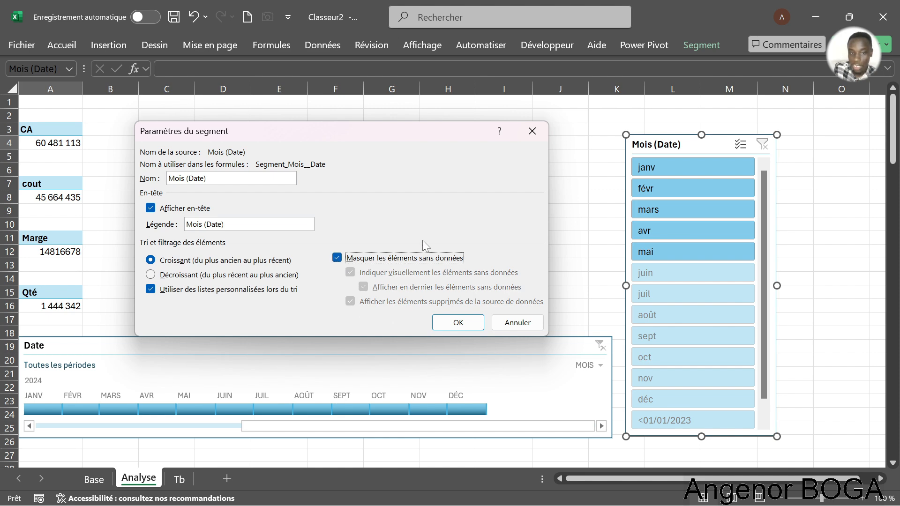
pyautogui.click(457, 322)
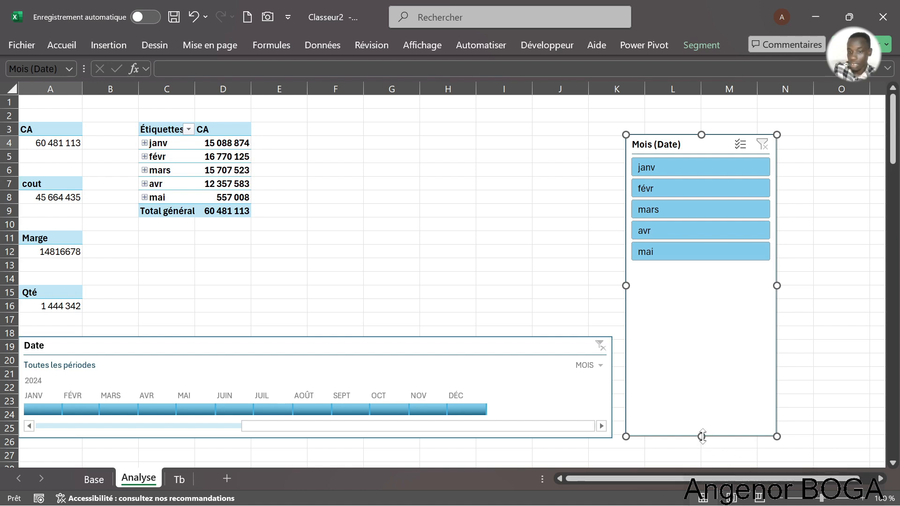
# Shorten the Mois (Date) slicer to about 5.2 cm high and shift it slightly, to around columns K:M.
pyautogui.moveTo(702, 436); pyautogui.dragTo(679, 272)
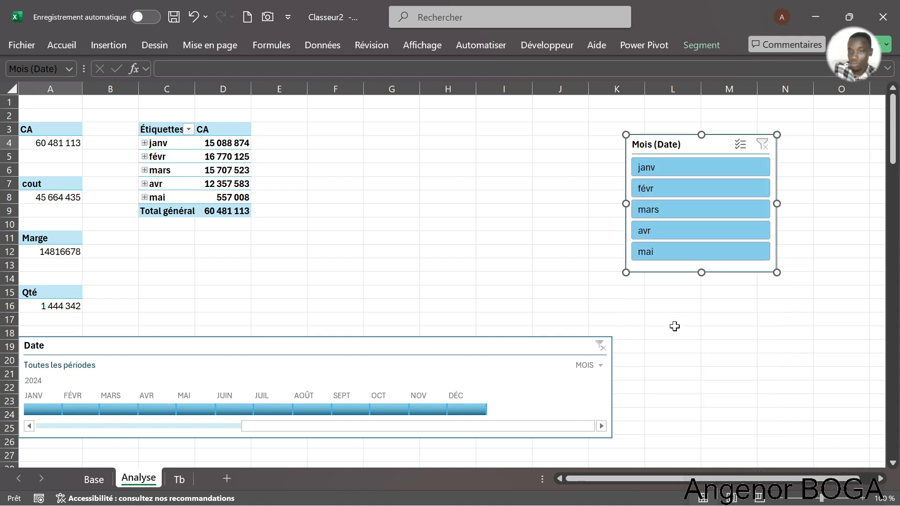
pyautogui.moveTo(684, 144); pyautogui.dragTo(662, 132)
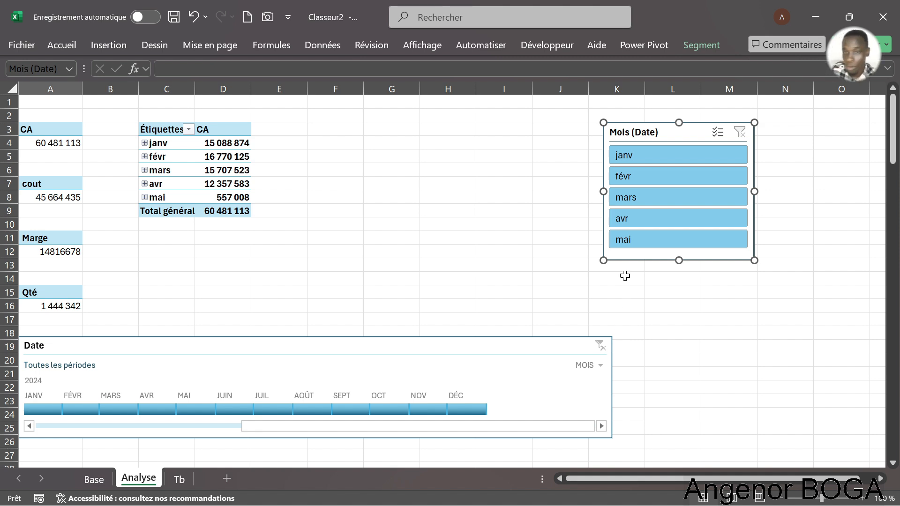
pyautogui.moveTo(694, 136); pyautogui.dragTo(688, 143)
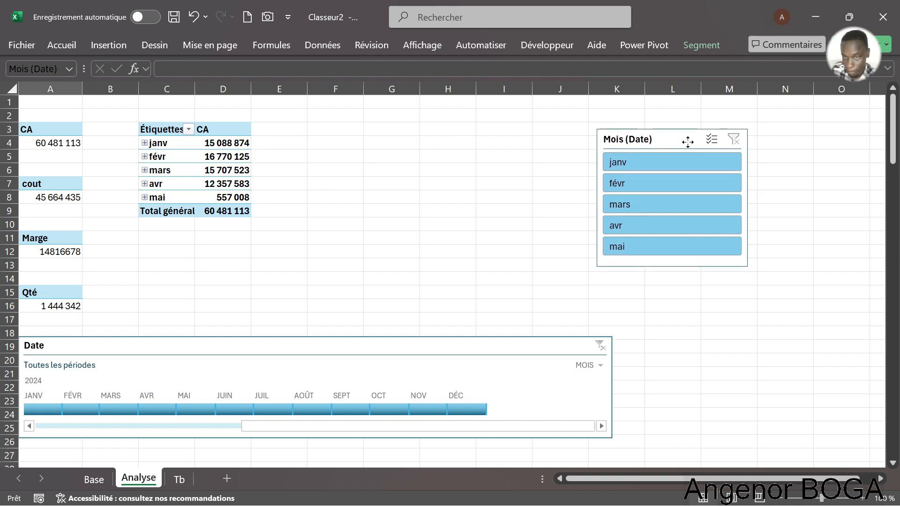
# Test the Mois (Date) slicer on single months from janv to mai, then clear its filter.
pyautogui.click(678, 166)
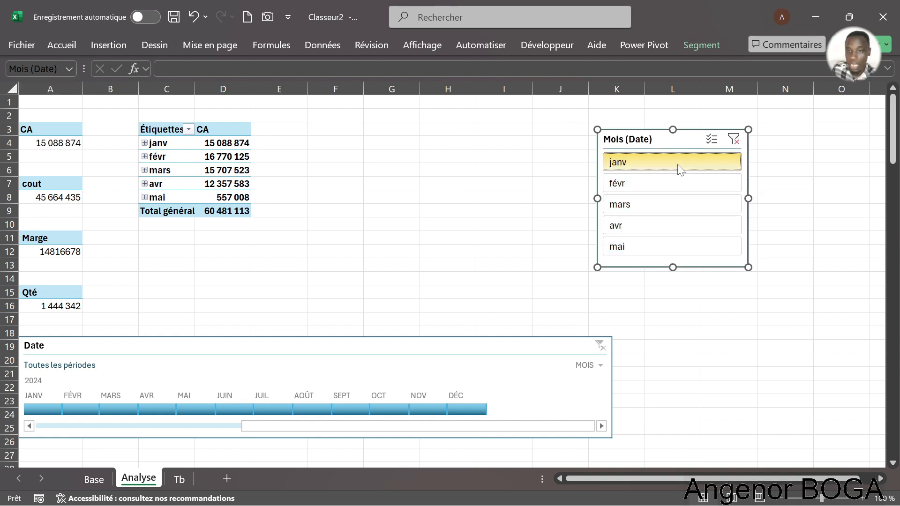
pyautogui.click(675, 183)
pyautogui.click(674, 209)
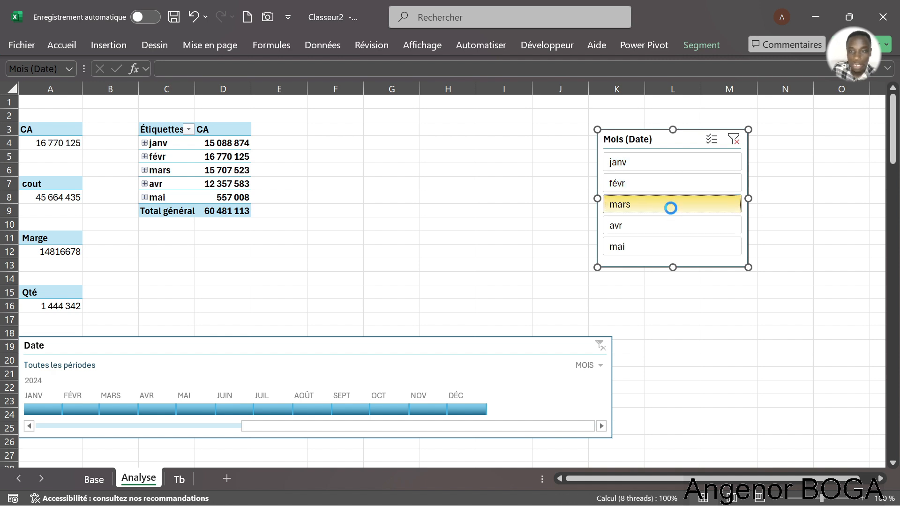
pyautogui.click(670, 229)
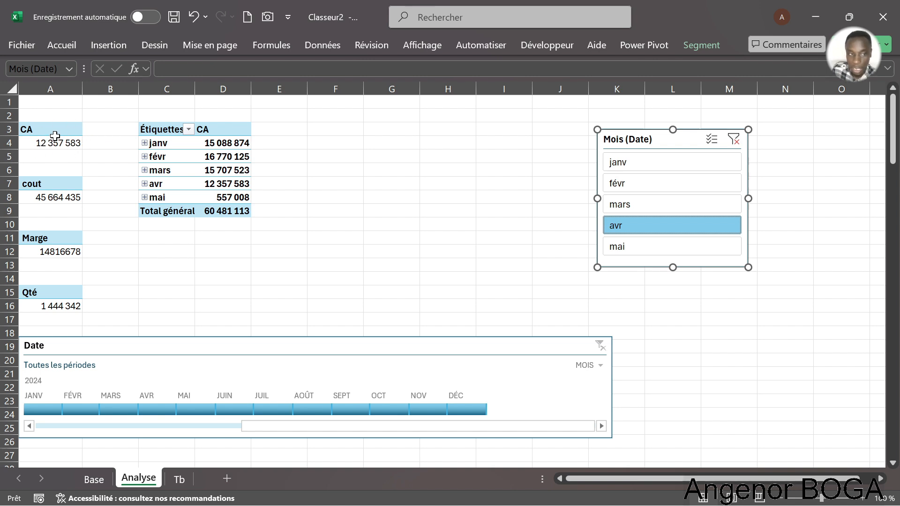
pyautogui.click(676, 245)
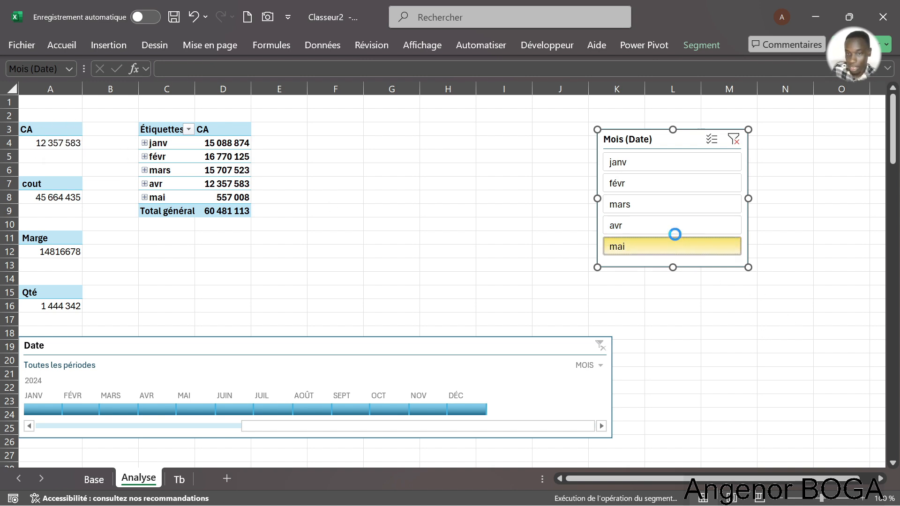
pyautogui.click(675, 203)
pyautogui.click(677, 184)
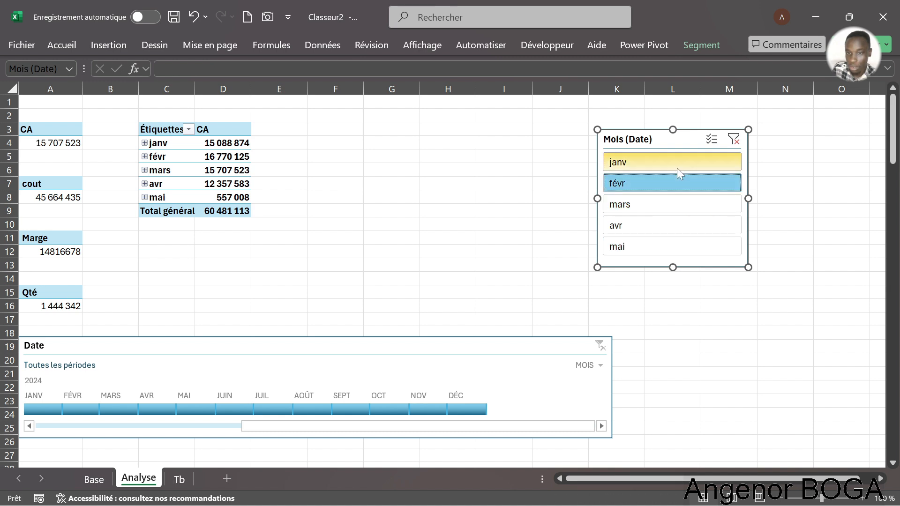
pyautogui.click(677, 167)
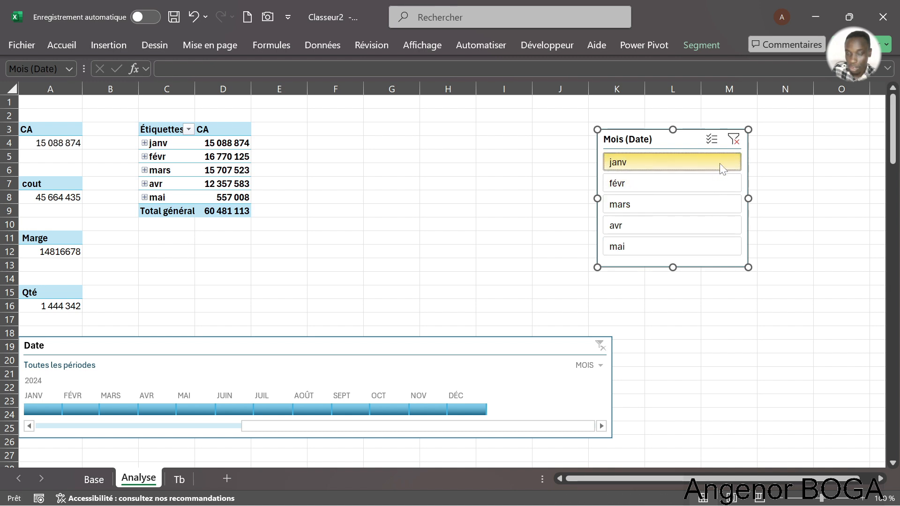
pyautogui.click(734, 139)
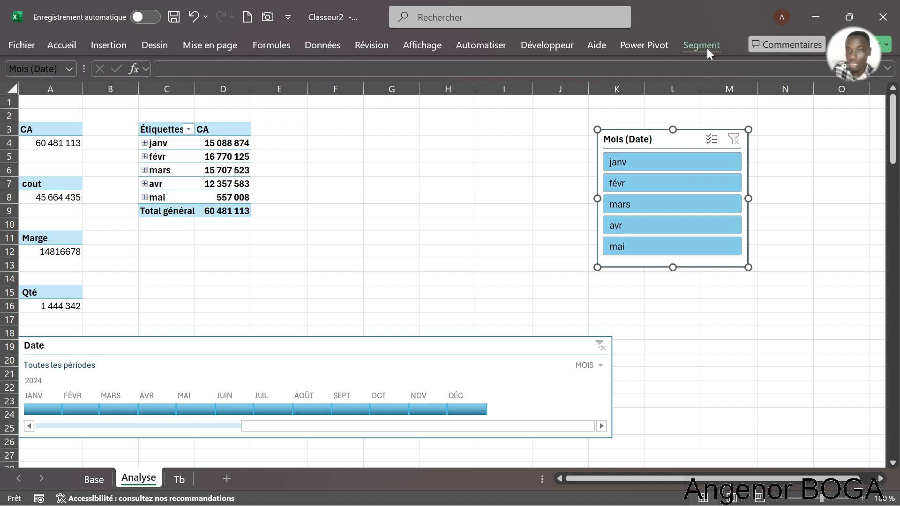
# Connect the Mois (Date) slicer to the TCDMarge, TDCcout and TDCQte pivot tables in addition to TCDCA.
pyautogui.click(705, 47)
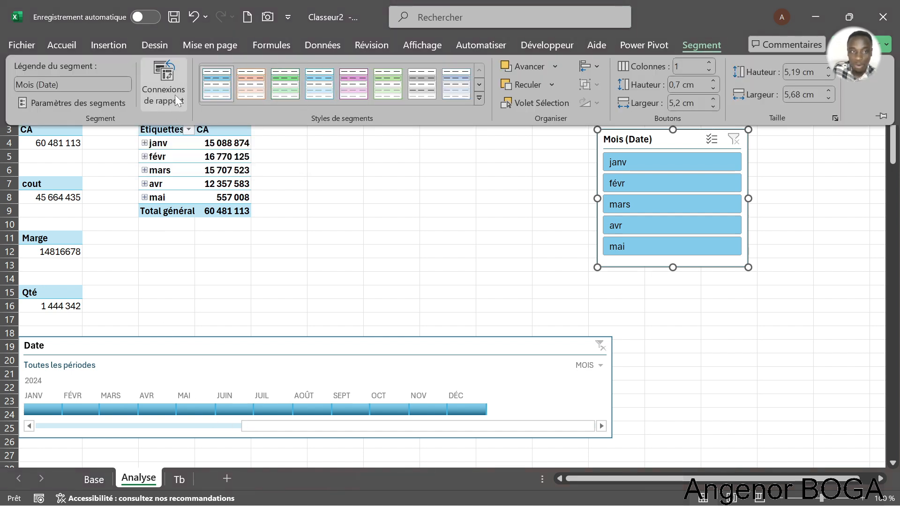
pyautogui.click(163, 82)
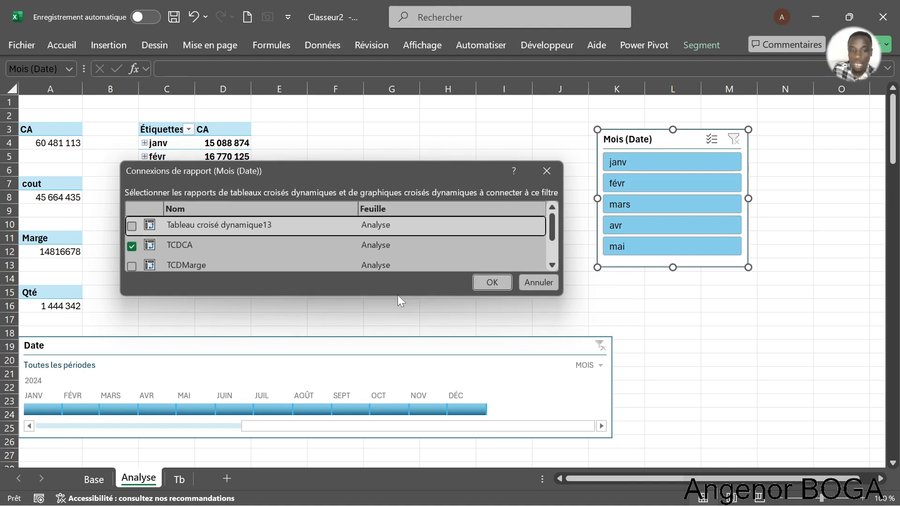
pyautogui.moveTo(331, 297); pyautogui.dragTo(346, 423)
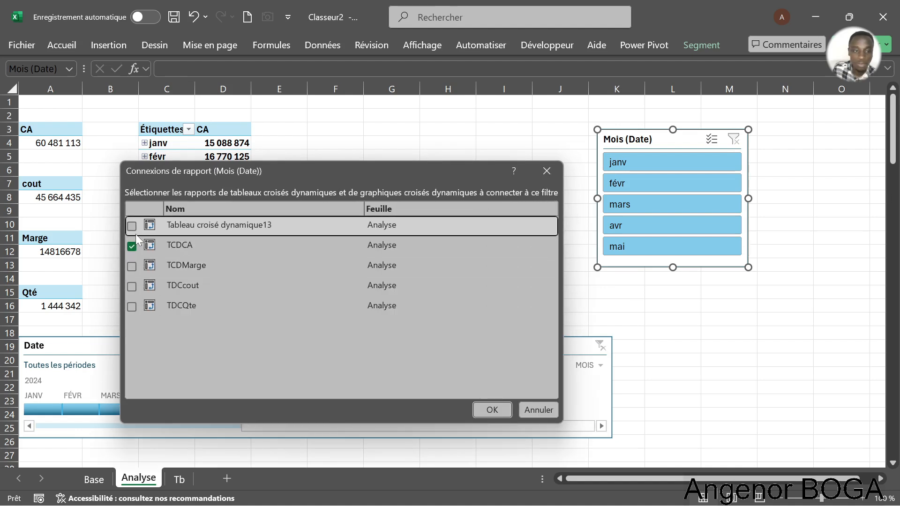
pyautogui.click(132, 266)
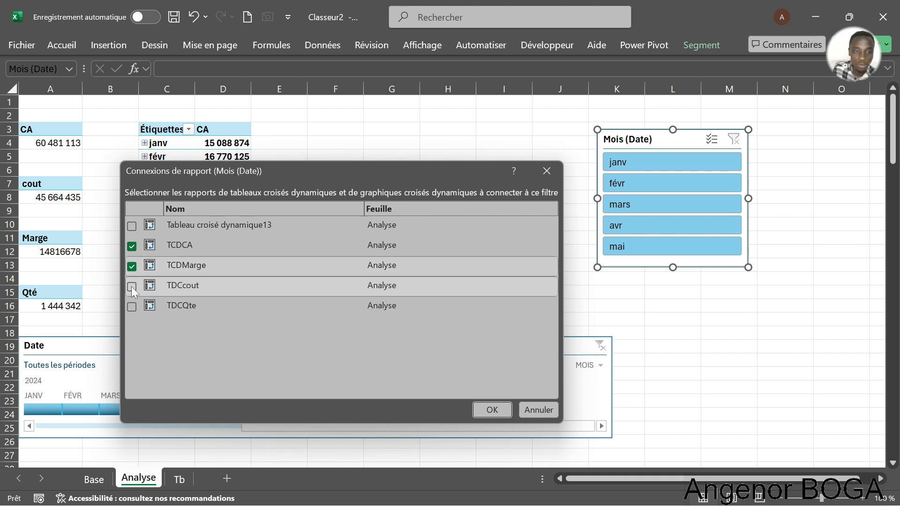
pyautogui.click(132, 286)
pyautogui.click(131, 306)
pyautogui.click(491, 411)
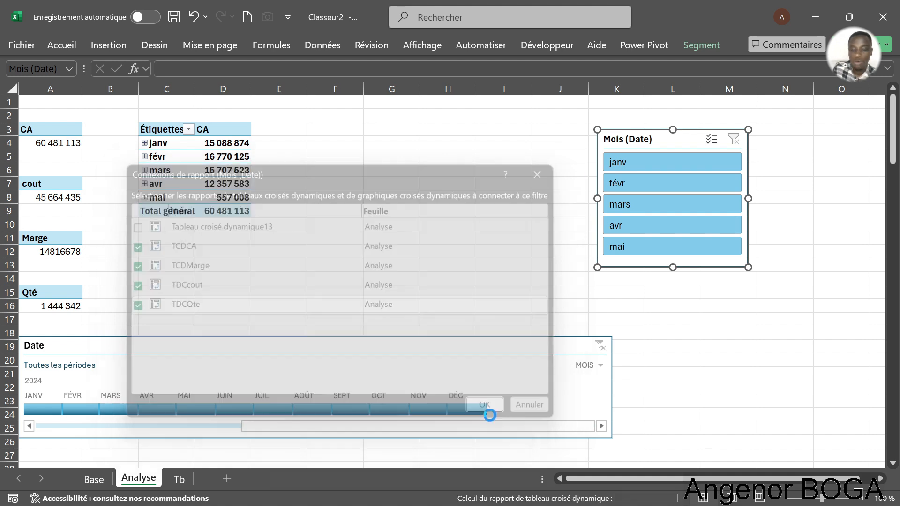
pyautogui.click(776, 267)
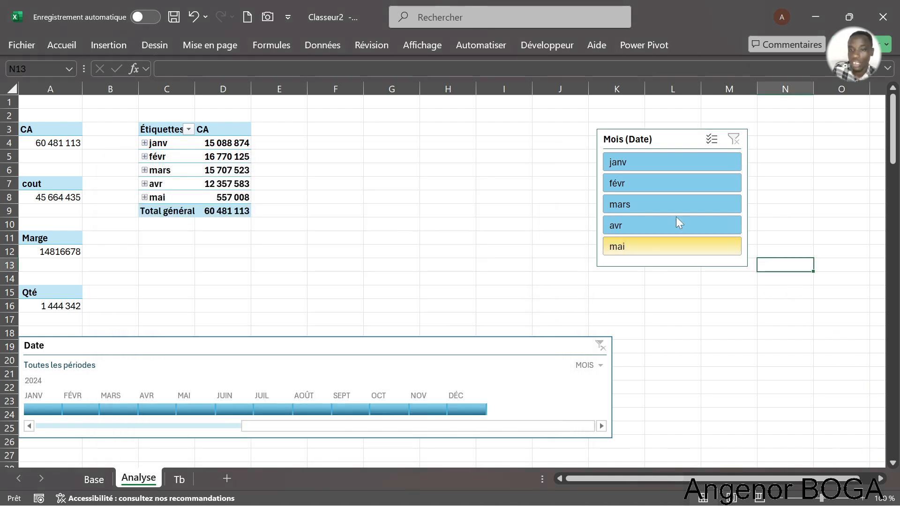
# Test the connected Mois (Date) slicer on single months from janv to avr, then clear its filter.
pyautogui.click(634, 164)
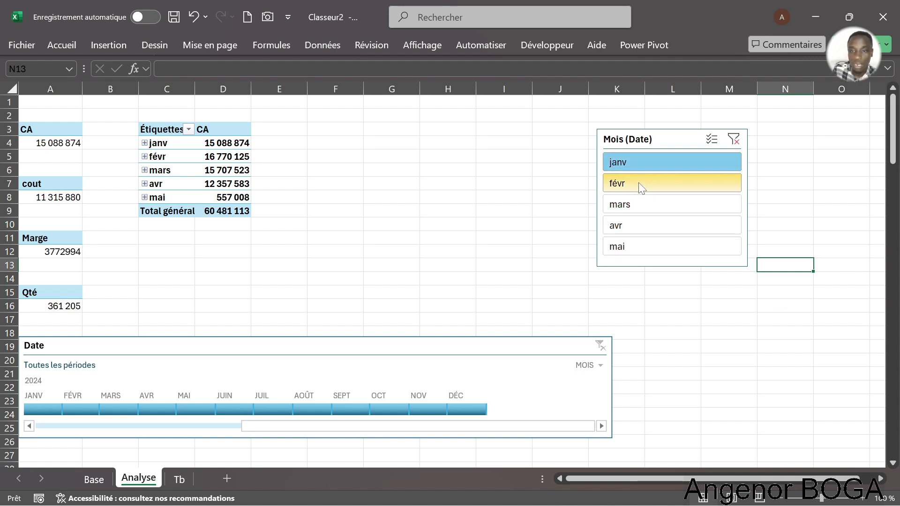
pyautogui.click(637, 194)
pyautogui.click(642, 209)
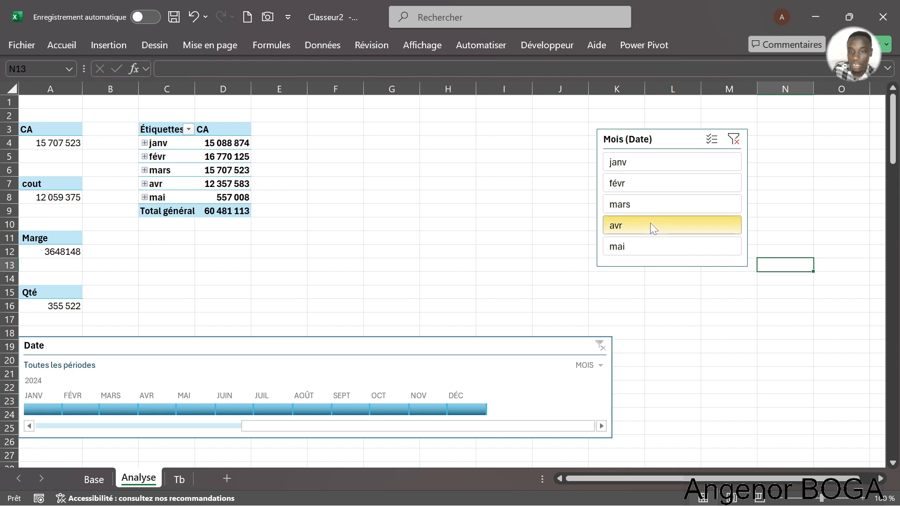
pyautogui.click(651, 224)
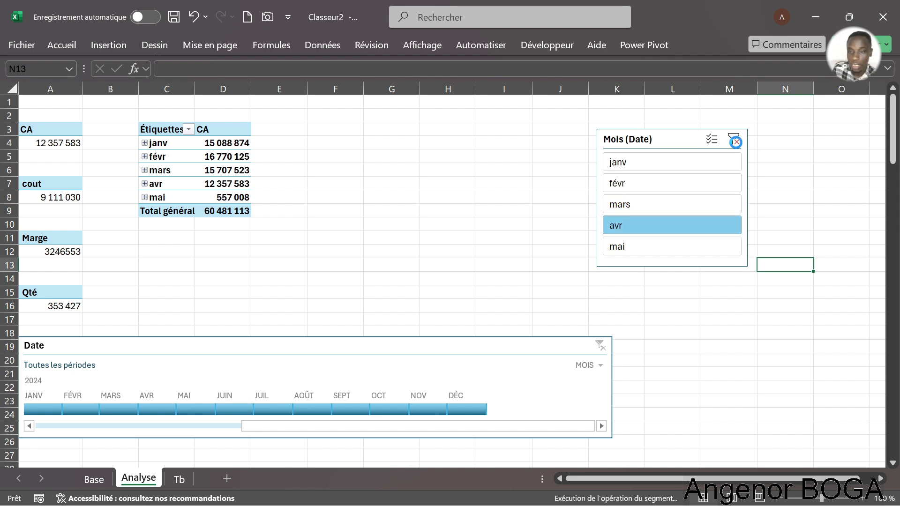
pyautogui.click(733, 139)
# Narrow the Mois (Date) slicer to about one column wide and move it to around columns M:N.
pyautogui.click(747, 199)
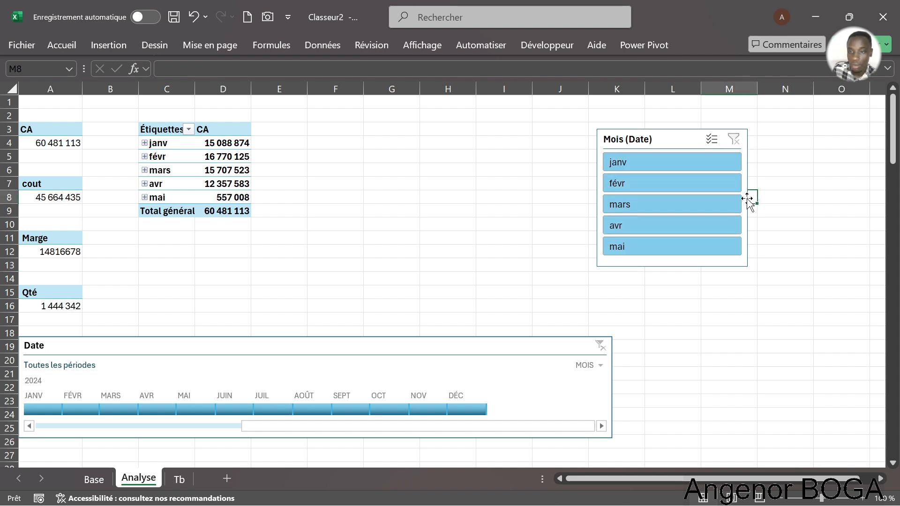
pyautogui.click(748, 200)
pyautogui.moveTo(748, 198); pyautogui.dragTo(645, 209)
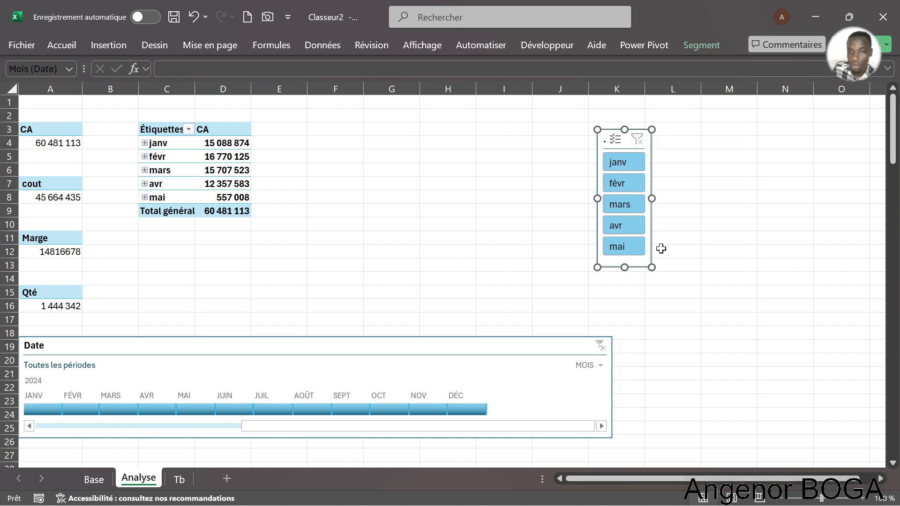
pyautogui.moveTo(630, 140); pyautogui.dragTo(779, 128)
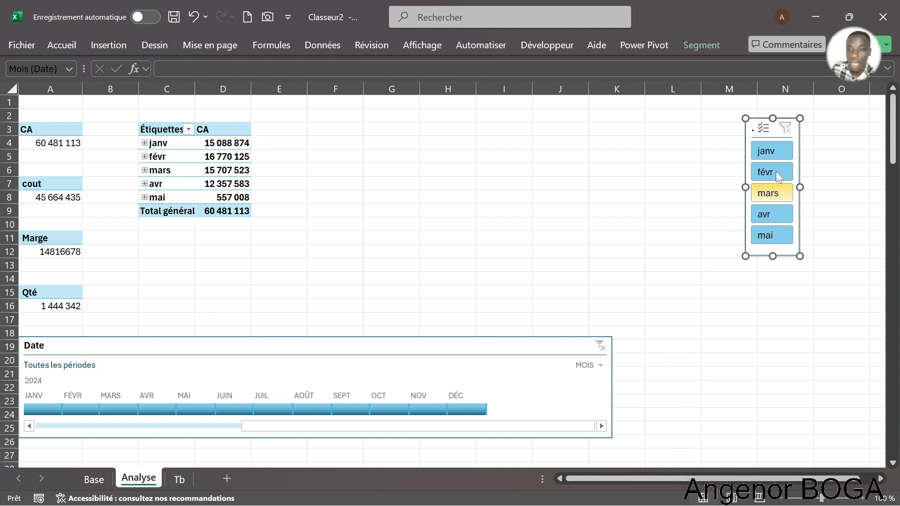
pyautogui.click(675, 252)
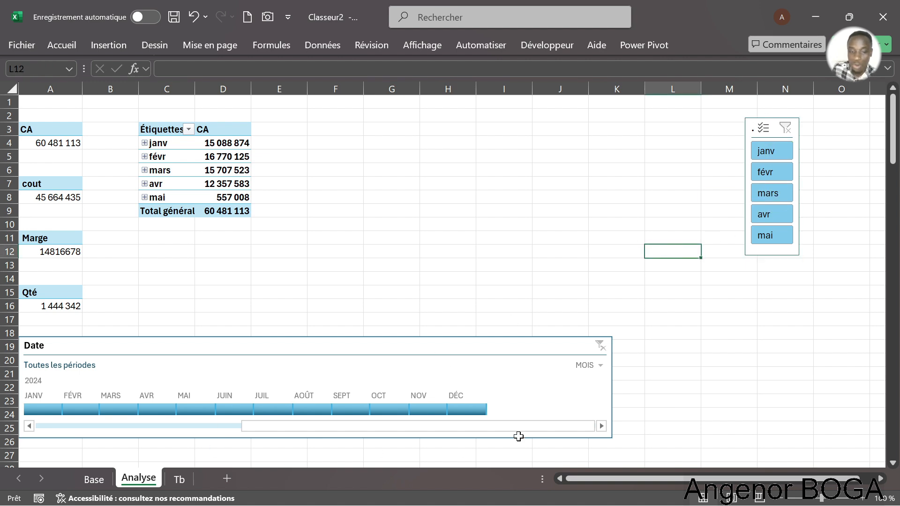
# Move the Date timeline to around D17:N24 and the Mois (Date) slicer to around columns L:M.
pyautogui.moveTo(451, 337); pyautogui.dragTo(650, 300)
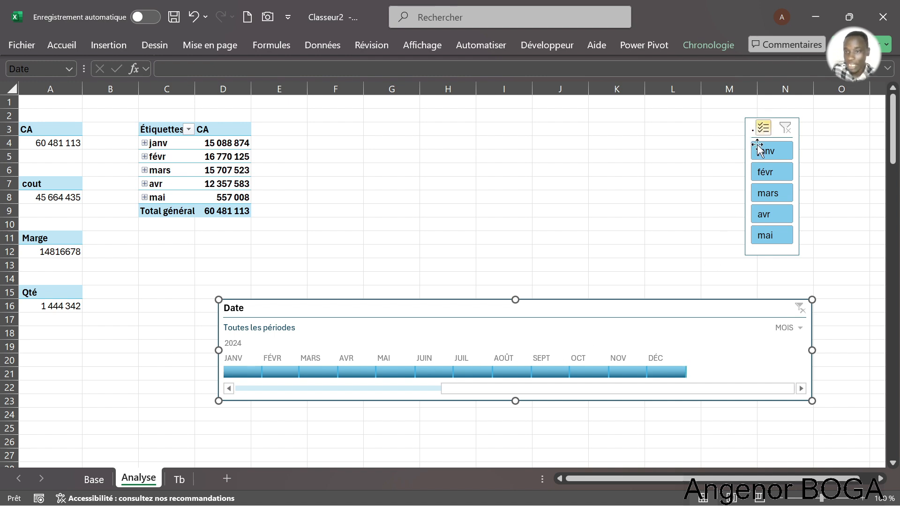
pyautogui.moveTo(612, 504)
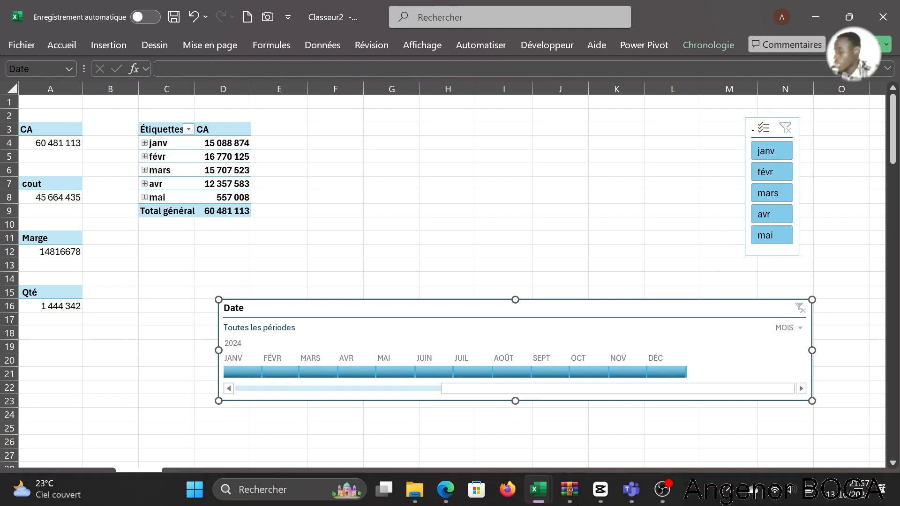
pyautogui.moveTo(569, 489)
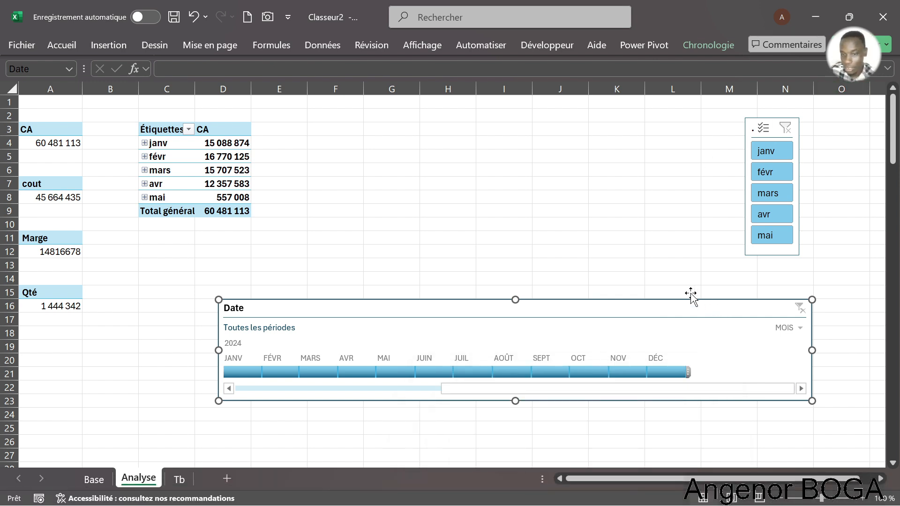
pyautogui.moveTo(683, 302); pyautogui.dragTo(673, 323)
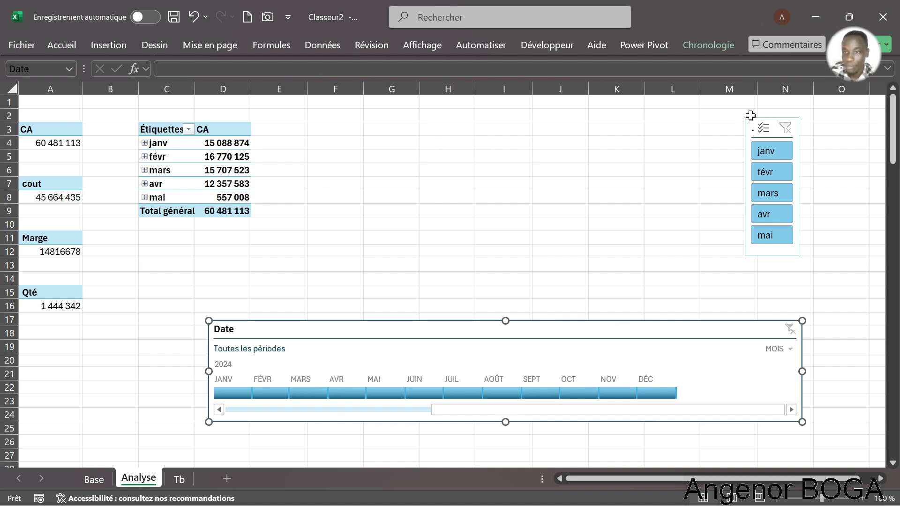
pyautogui.moveTo(752, 122); pyautogui.dragTo(673, 120)
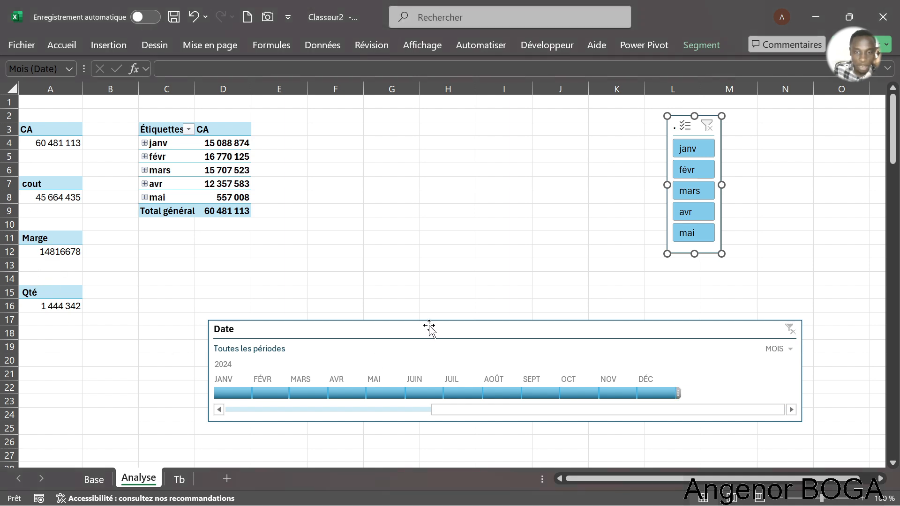
# Narrow the Date timeline to about nine columns wide and place it around columns B:K, starting near row 21.
pyautogui.moveTo(428, 327); pyautogui.dragTo(404, 364)
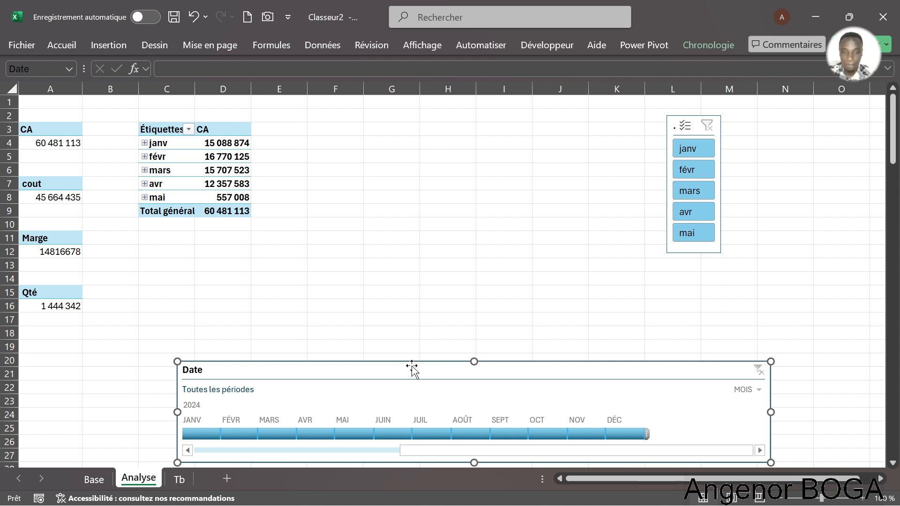
pyautogui.moveTo(411, 366); pyautogui.dragTo(311, 333)
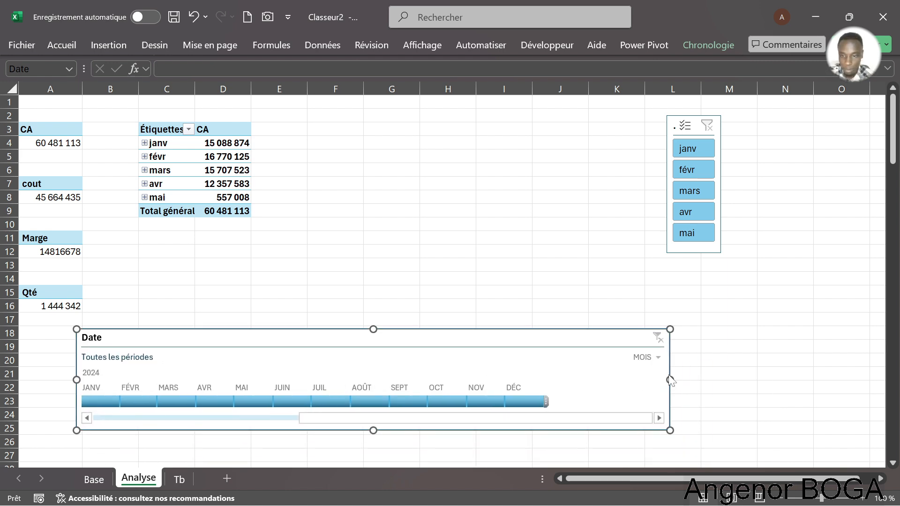
pyautogui.moveTo(669, 380); pyautogui.dragTo(578, 403)
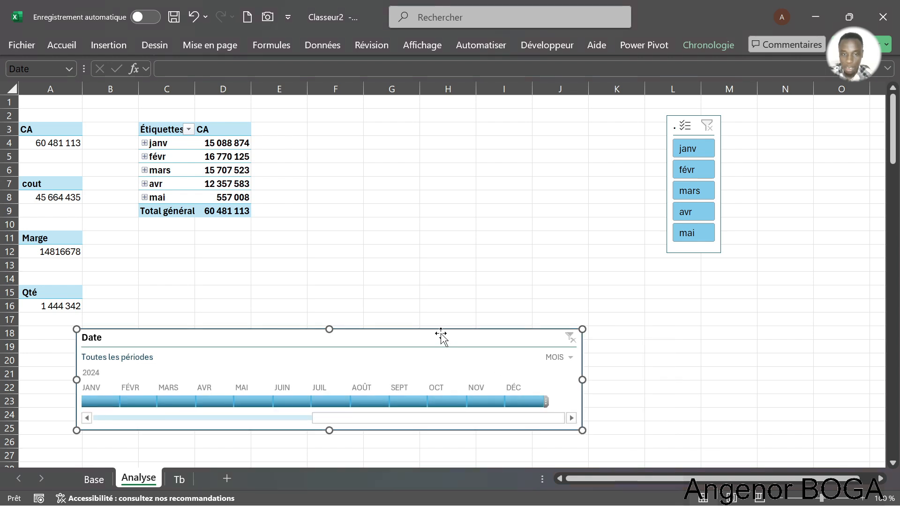
pyautogui.moveTo(440, 334); pyautogui.dragTo(467, 376)
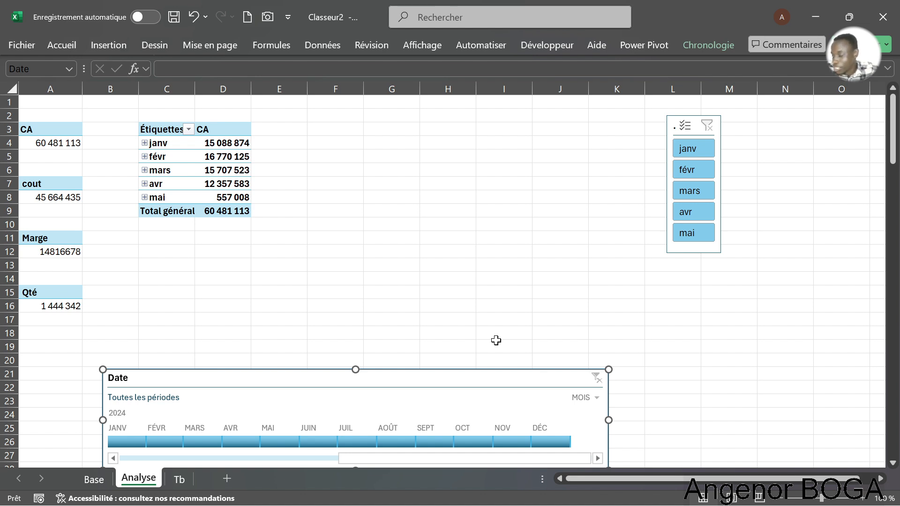
pyautogui.click(782, 281)
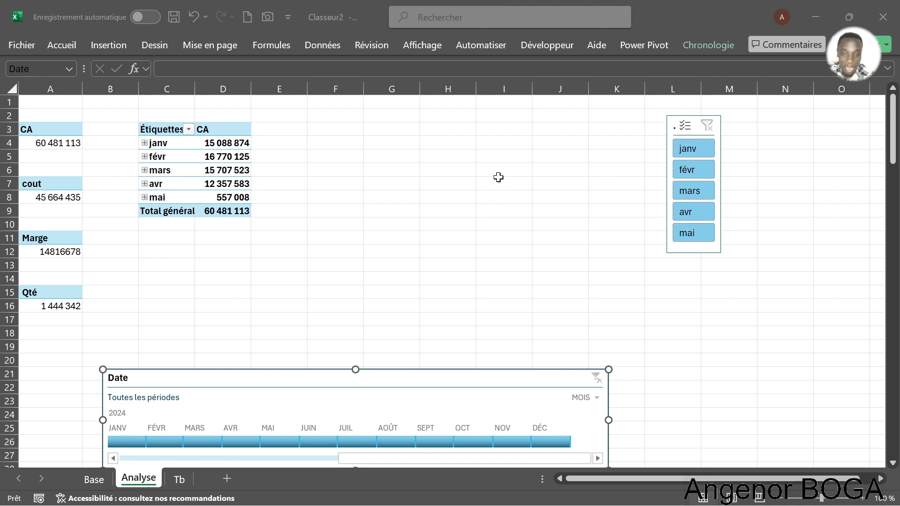
# Move the Date timeline lower and slightly left, so it starts around row 23 in columns A:J.
pyautogui.click(392, 169)
pyautogui.click(342, 152)
pyautogui.scroll(-2, 353, 146)
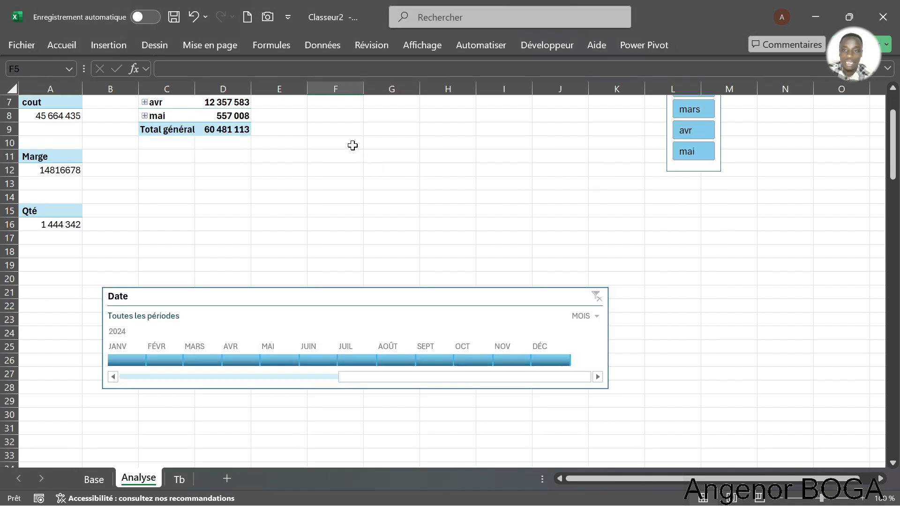
pyautogui.scroll(2, 352, 145)
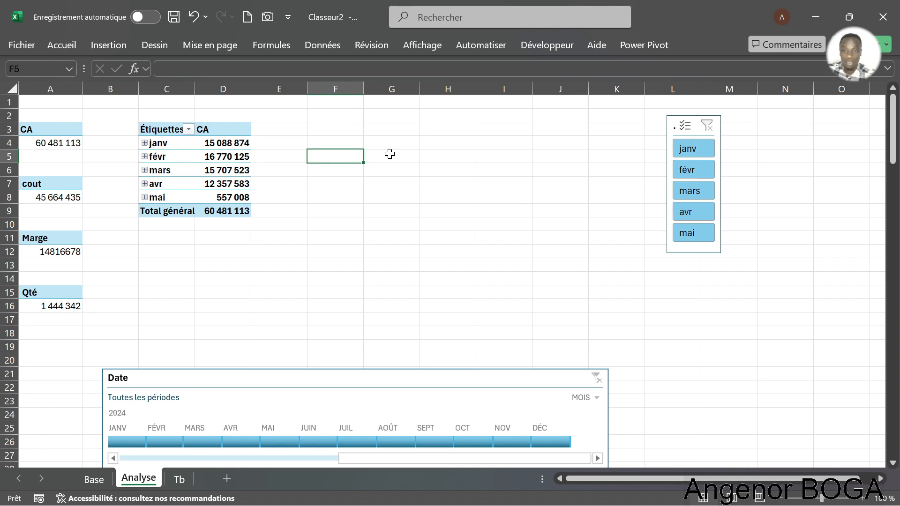
pyautogui.click(422, 180)
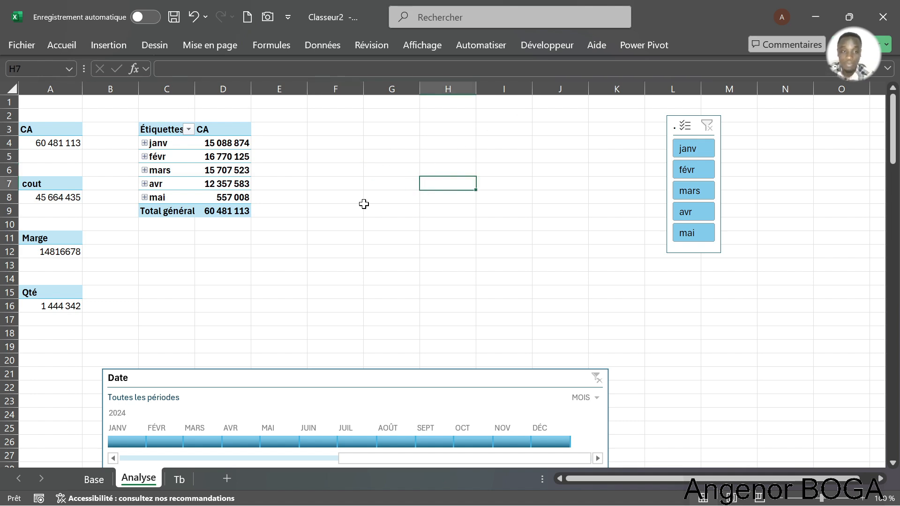
pyautogui.moveTo(293, 372); pyautogui.dragTo(251, 398)
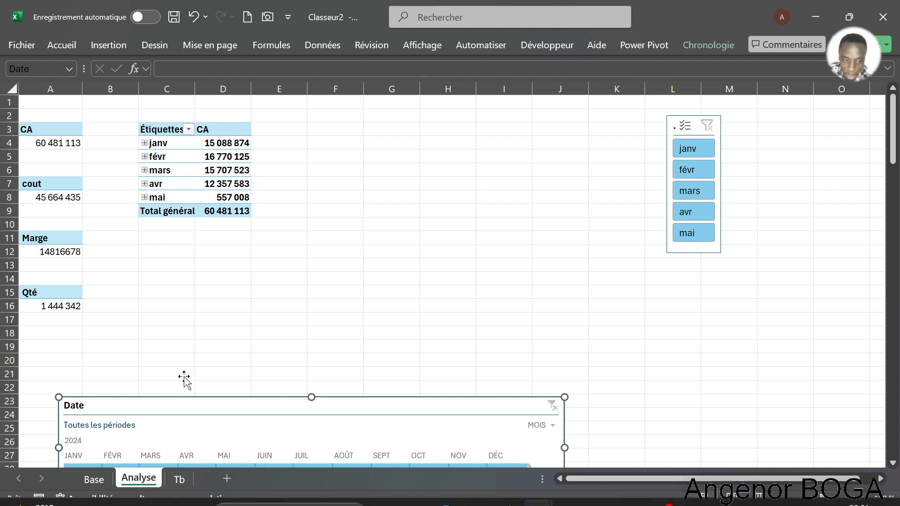
# Examine the source table on the Base sheet, including its Etablissement, Produit and Qté columns.
pyautogui.click(93, 479)
pyautogui.scroll(9, 359, 324)
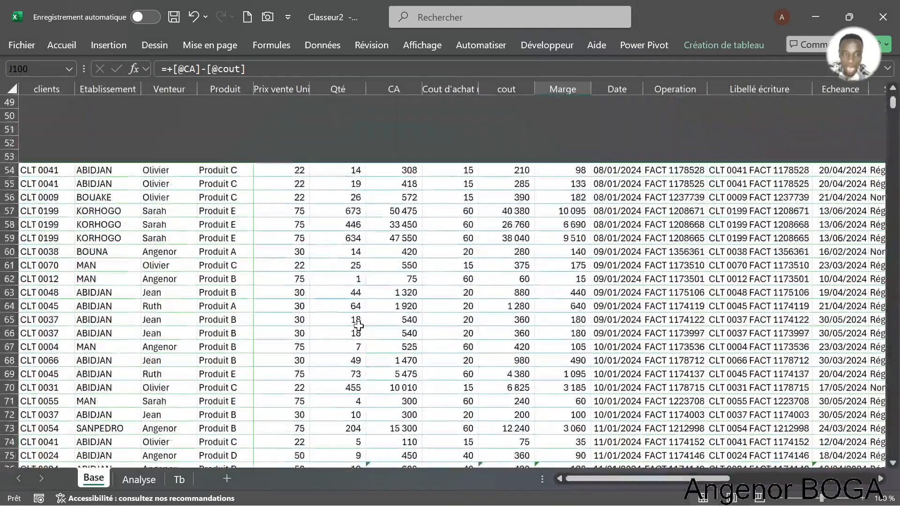
pyautogui.scroll(16, 359, 324)
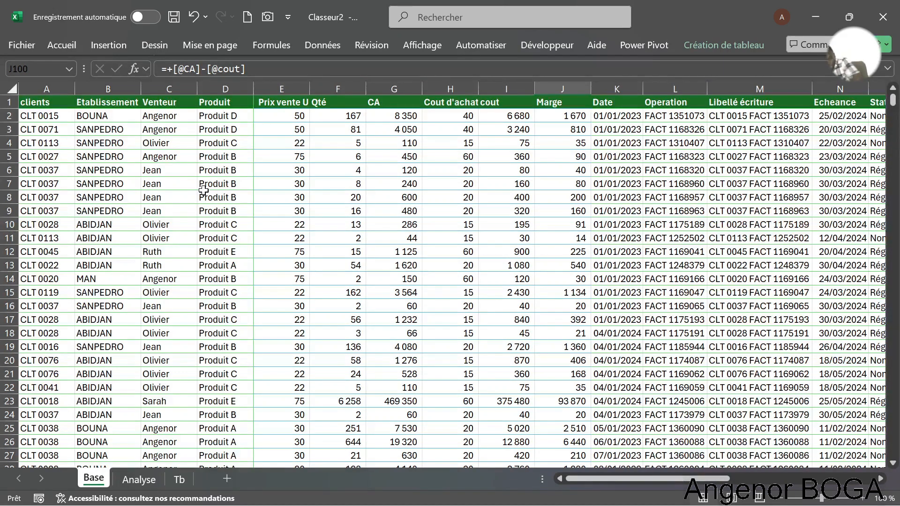
pyautogui.click(350, 227)
pyautogui.scroll(-5, 357, 239)
pyautogui.scroll(-3, 357, 239)
pyautogui.scroll(10, 359, 229)
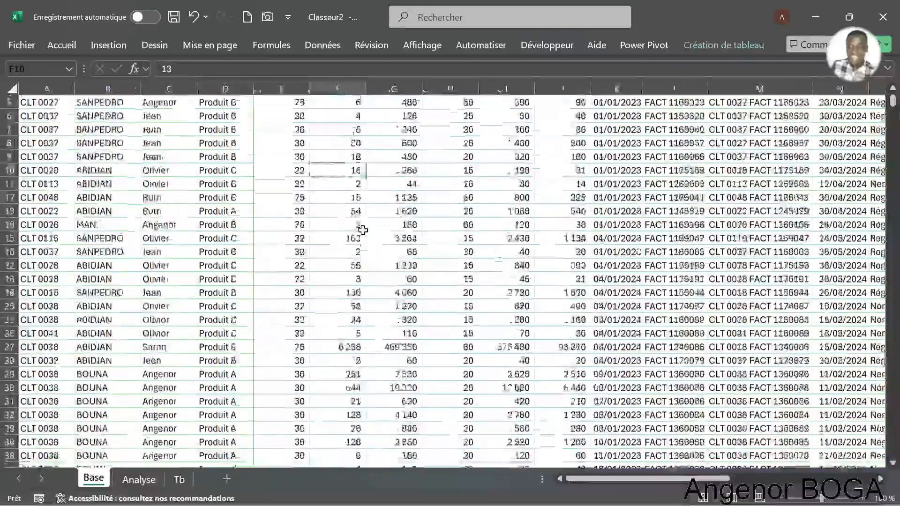
pyautogui.click(230, 187)
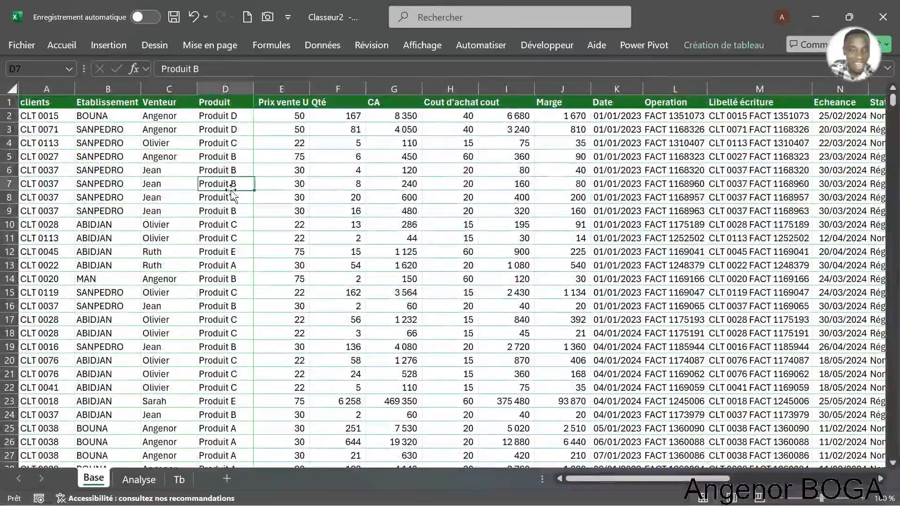
pyautogui.click(116, 171)
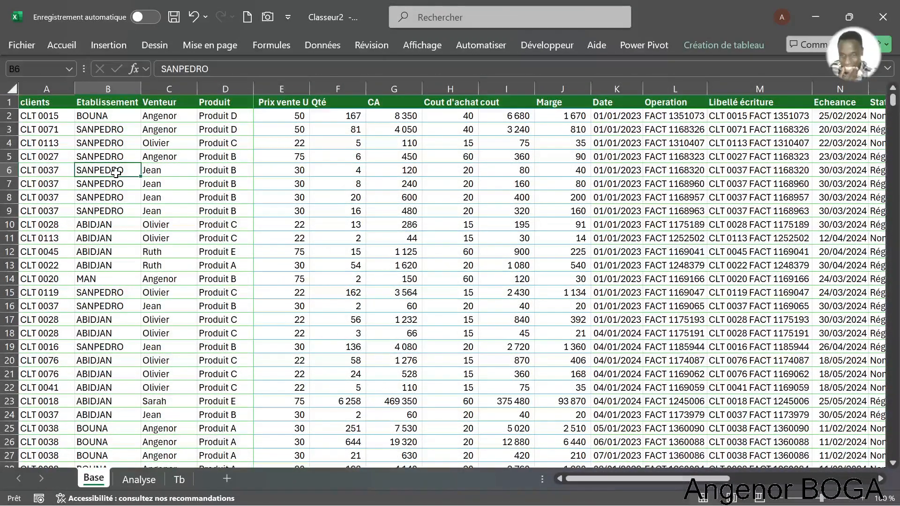
# Copy the CA pivot table in A3:A4 of the Analyse sheet to cell F3.
pyautogui.click(136, 480)
pyautogui.moveTo(56, 133); pyautogui.dragTo(59, 148)
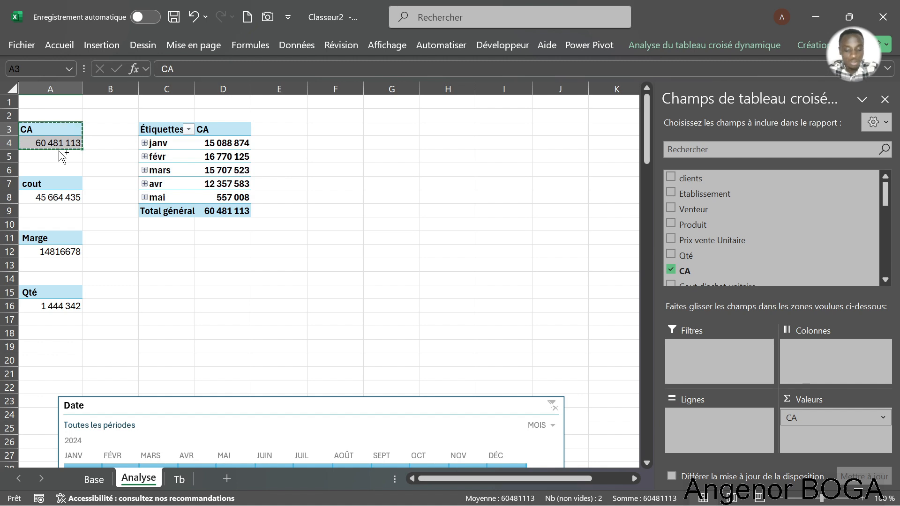
pyautogui.hotkey('ctrl', 'c')
pyautogui.click(340, 130)
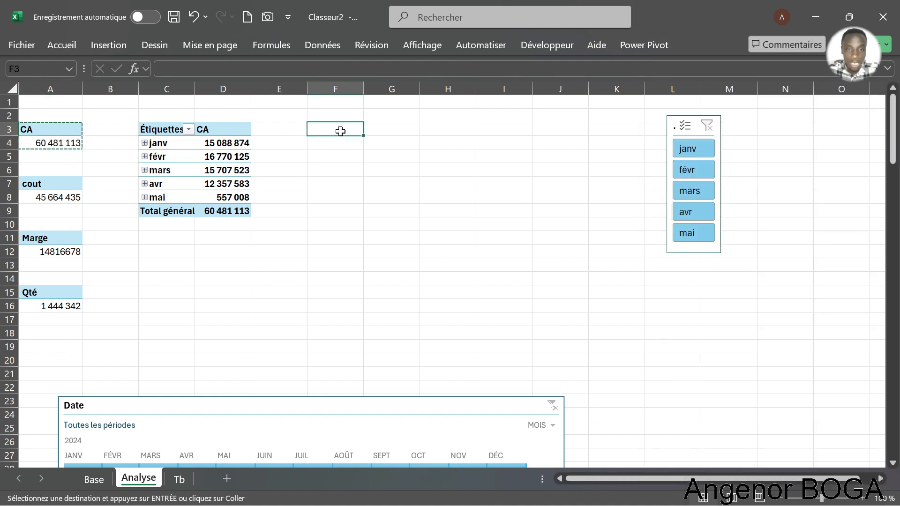
pyautogui.hotkey('ctrl', 'v')
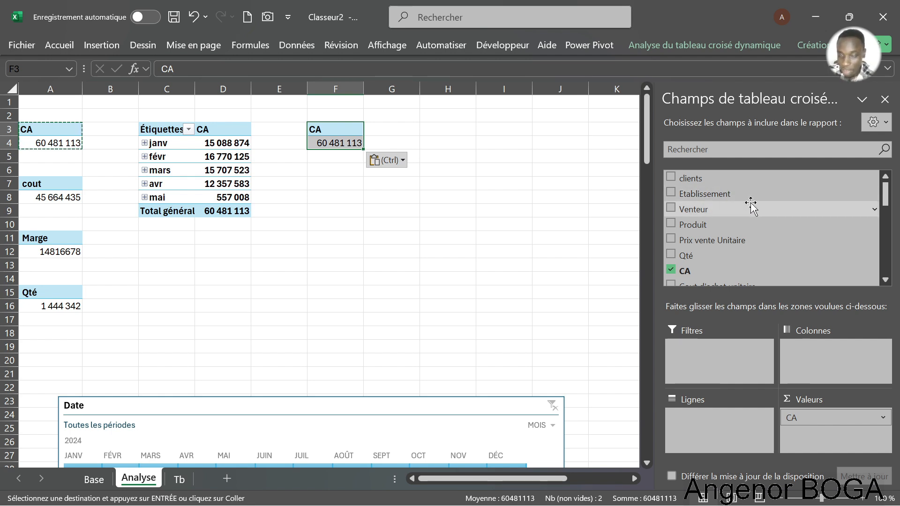
# Add the Etablissement field as rows to the CA pivot table at F3.
pyautogui.scroll(-3, 750, 205)
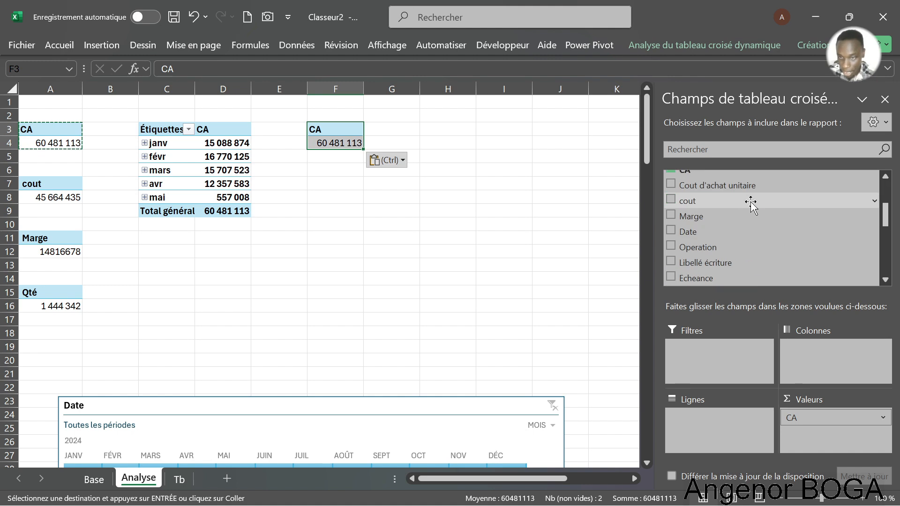
pyautogui.scroll(3, 750, 204)
pyautogui.scroll(-2, 750, 205)
pyautogui.scroll(-2, 750, 204)
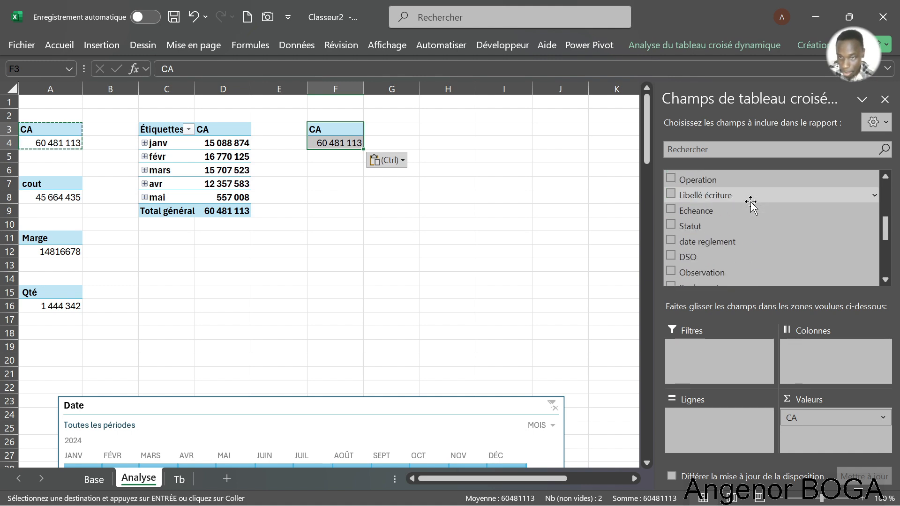
pyautogui.scroll(-5, 750, 204)
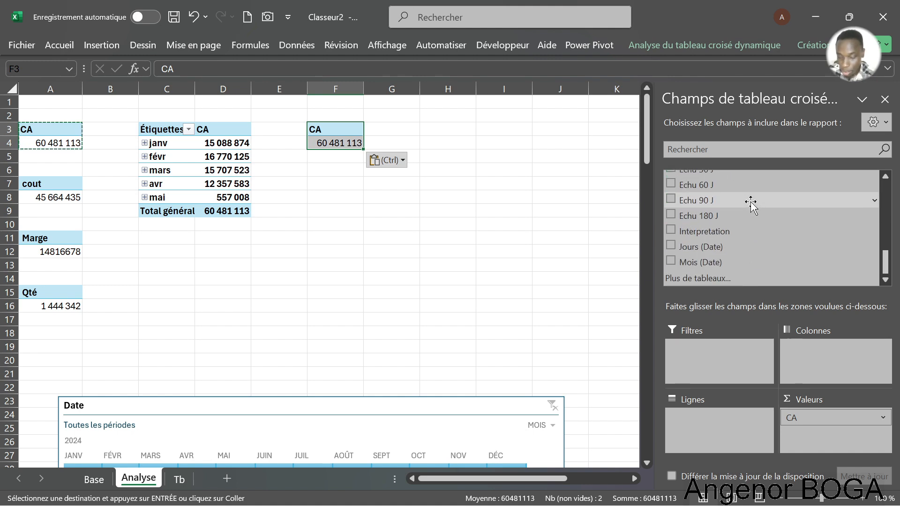
pyautogui.scroll(2, 751, 204)
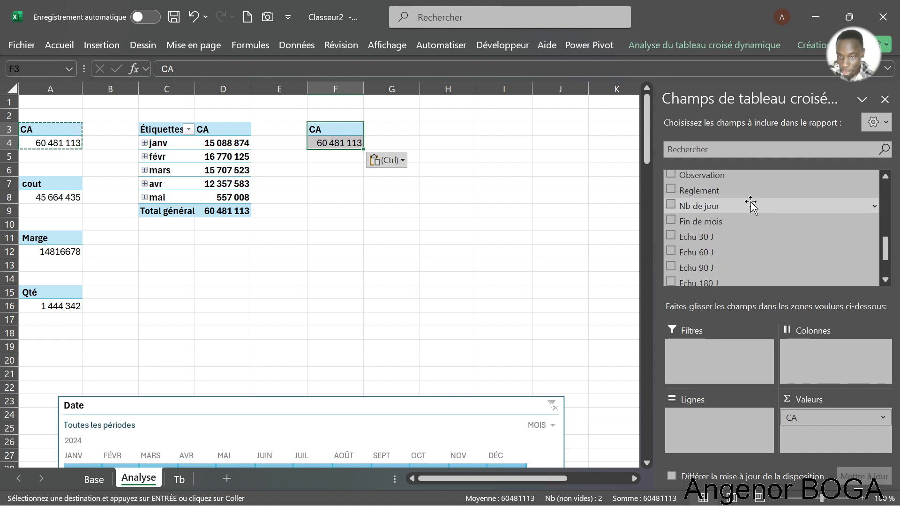
pyautogui.scroll(3, 751, 204)
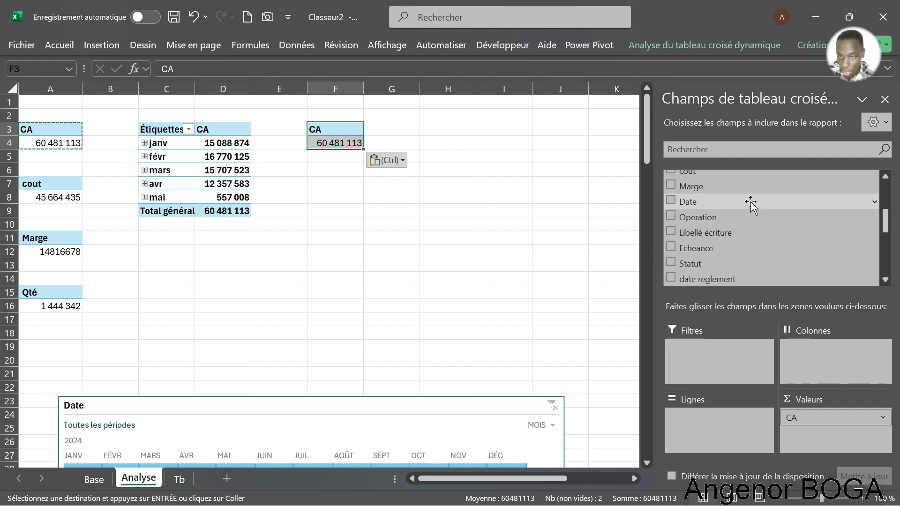
pyautogui.scroll(1, 751, 204)
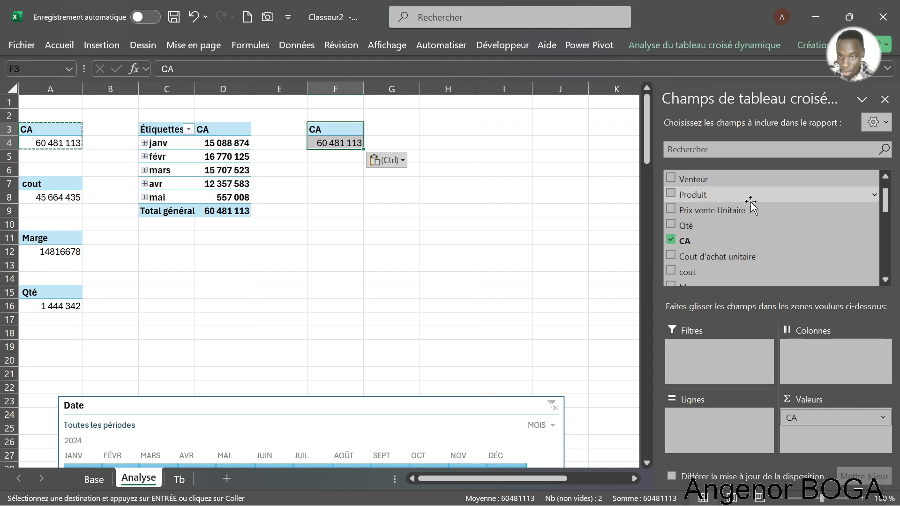
pyautogui.scroll(1, 751, 202)
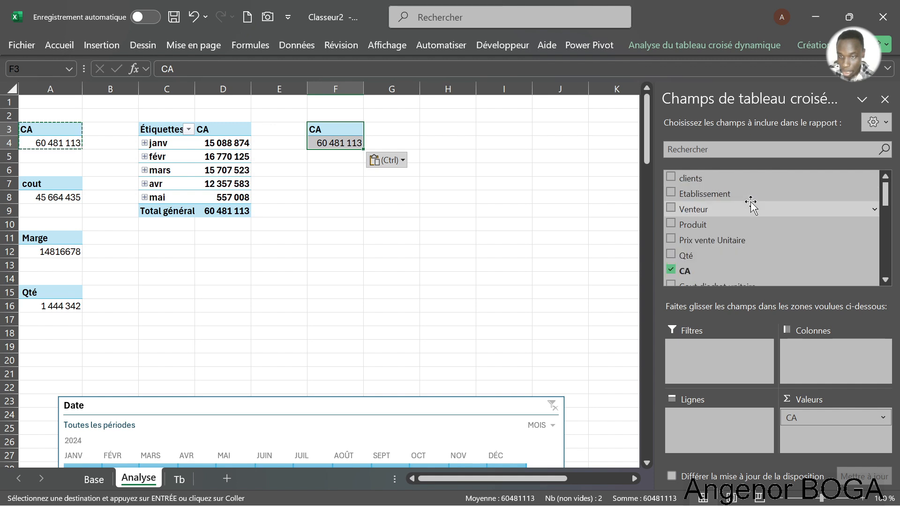
pyautogui.click(671, 192)
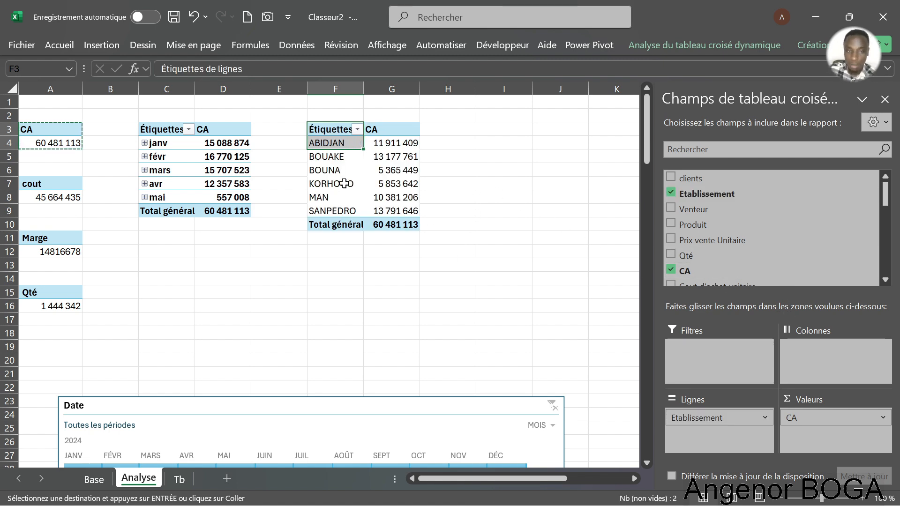
pyautogui.click(333, 167)
pyautogui.click(386, 187)
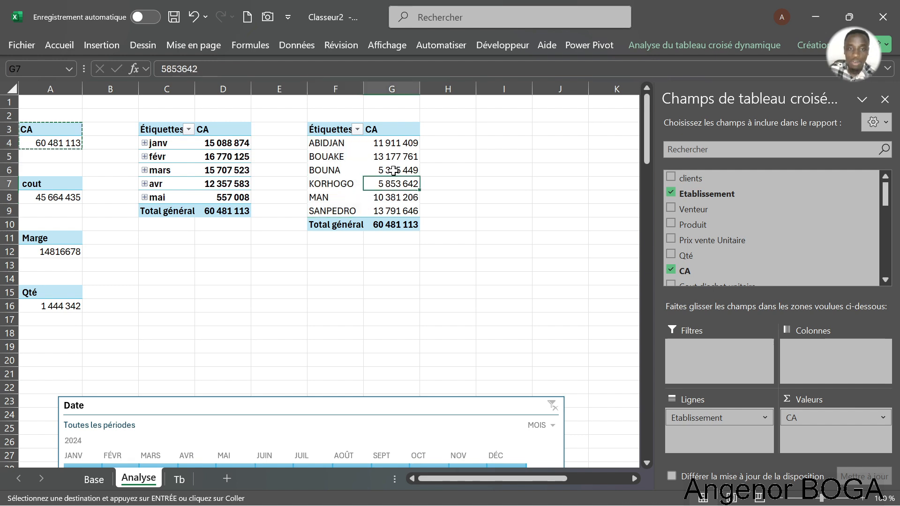
pyautogui.click(407, 142)
pyautogui.click(399, 198)
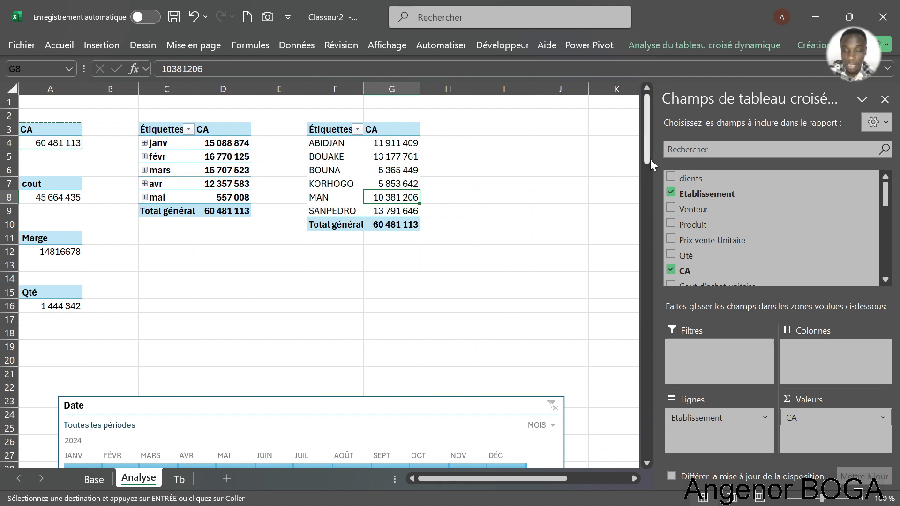
pyautogui.click(372, 158)
pyautogui.click(453, 166)
pyautogui.click(360, 178)
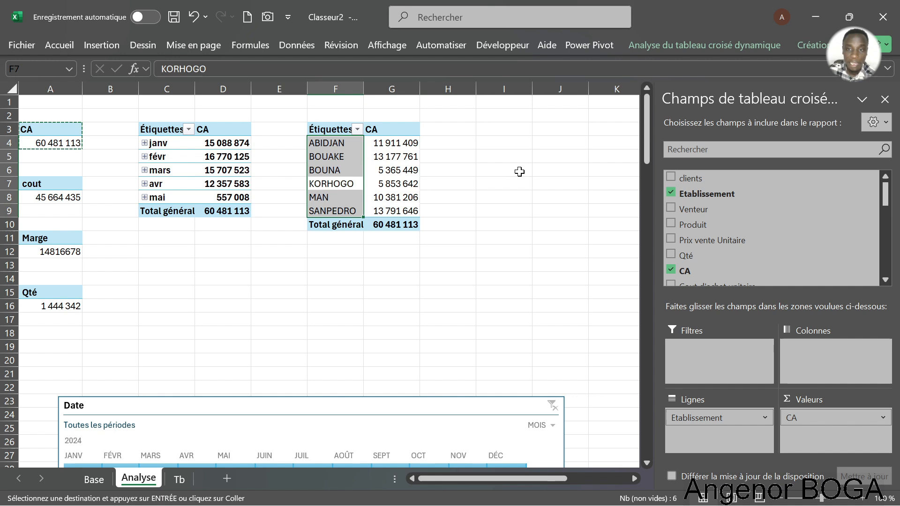
pyautogui.click(381, 146)
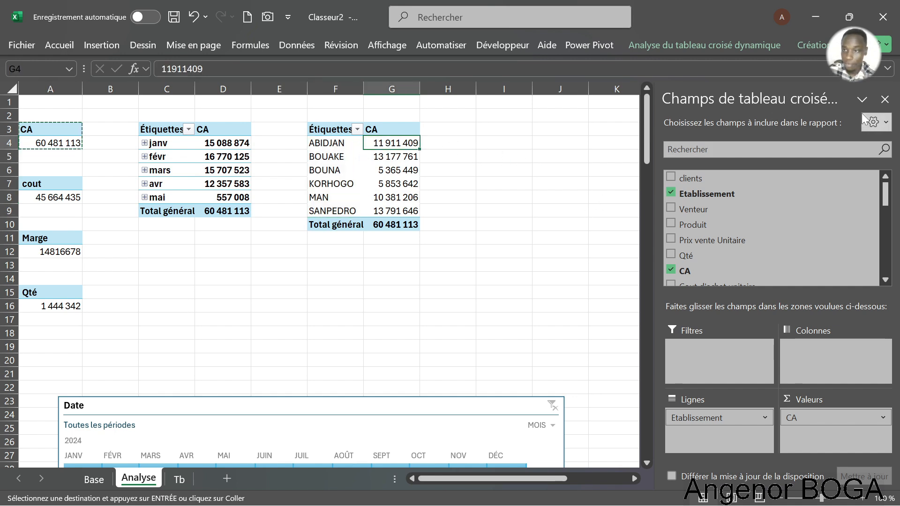
# Close the pivot table field list and narrow column H into a slim spacer beside the Etablissement pivot table.
pyautogui.click(884, 99)
pyautogui.click(584, 209)
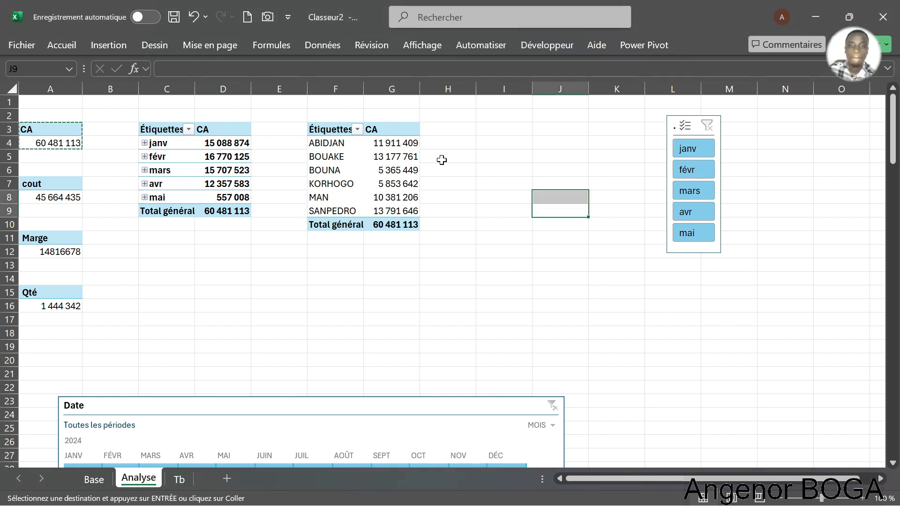
pyautogui.click(461, 132)
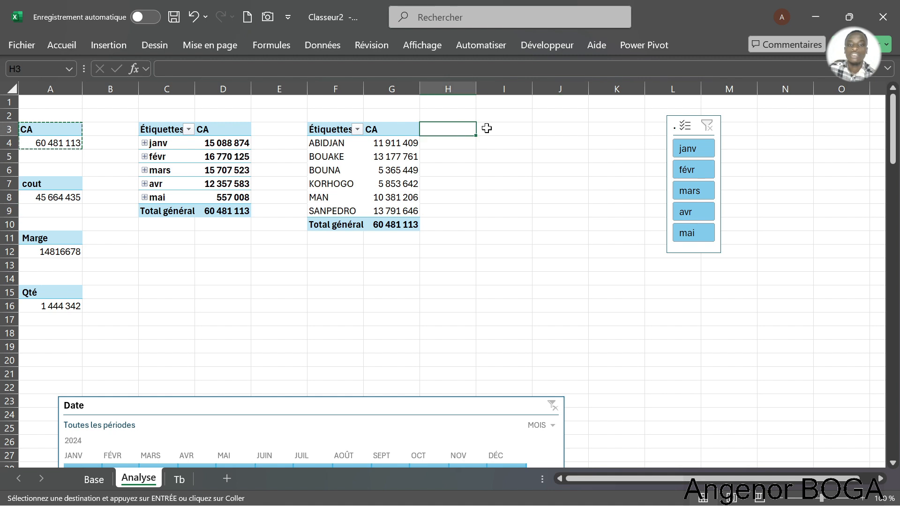
pyautogui.click(486, 128)
pyautogui.click(455, 134)
pyautogui.click(516, 156)
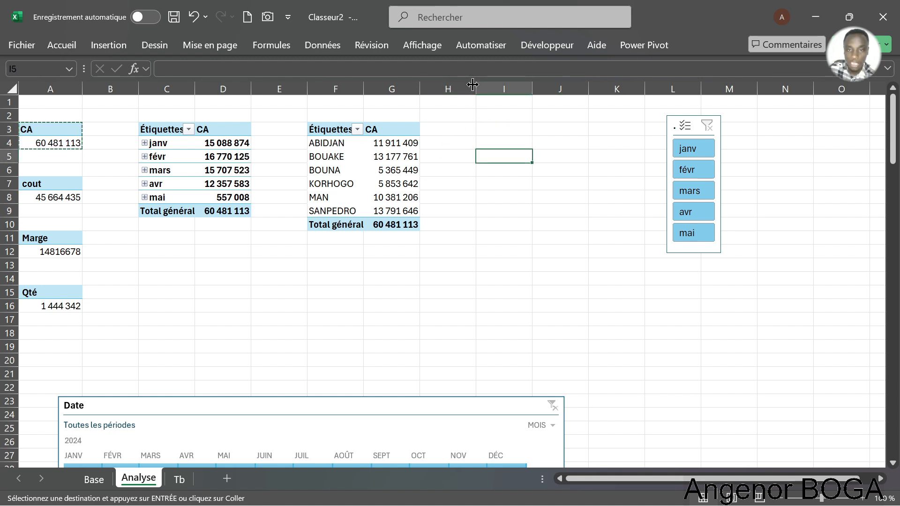
pyautogui.moveTo(471, 82); pyautogui.dragTo(432, 87)
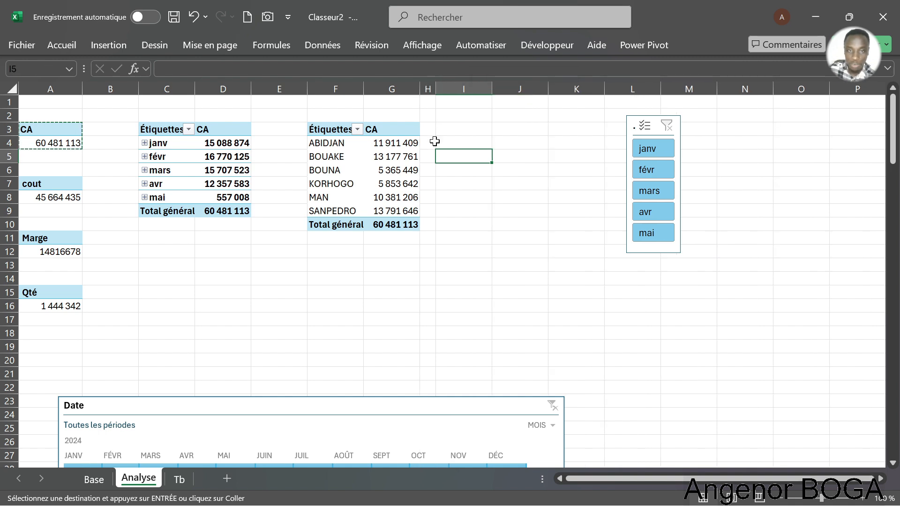
pyautogui.click(473, 142)
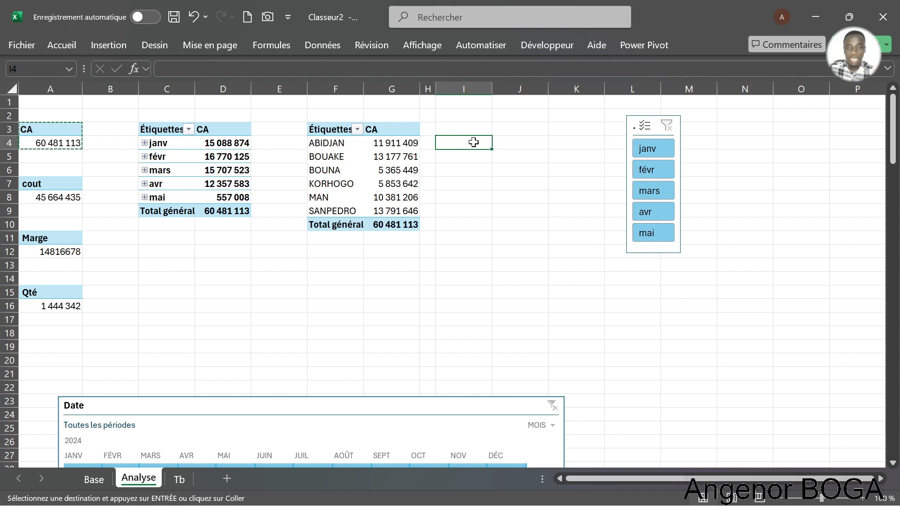
# Turn off grand totals for rows and columns in the Etablissement pivot table.
pyautogui.click(343, 170)
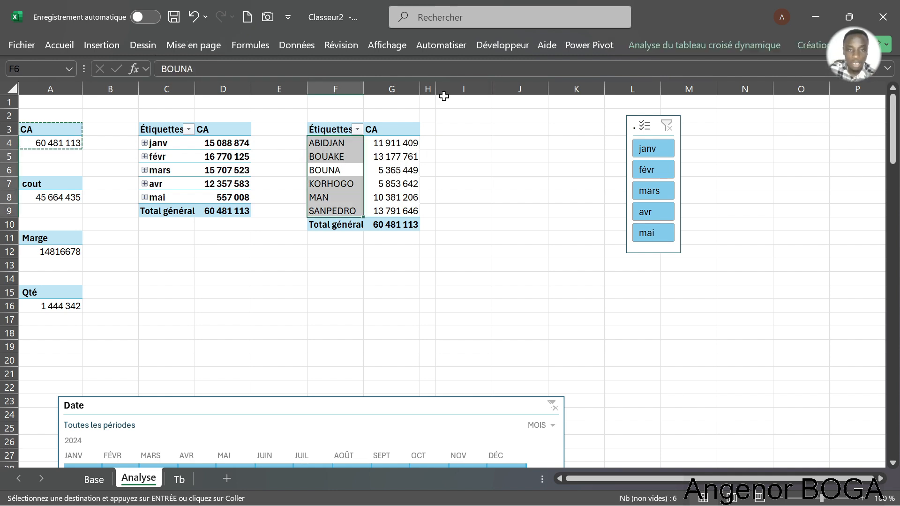
pyautogui.click(721, 45)
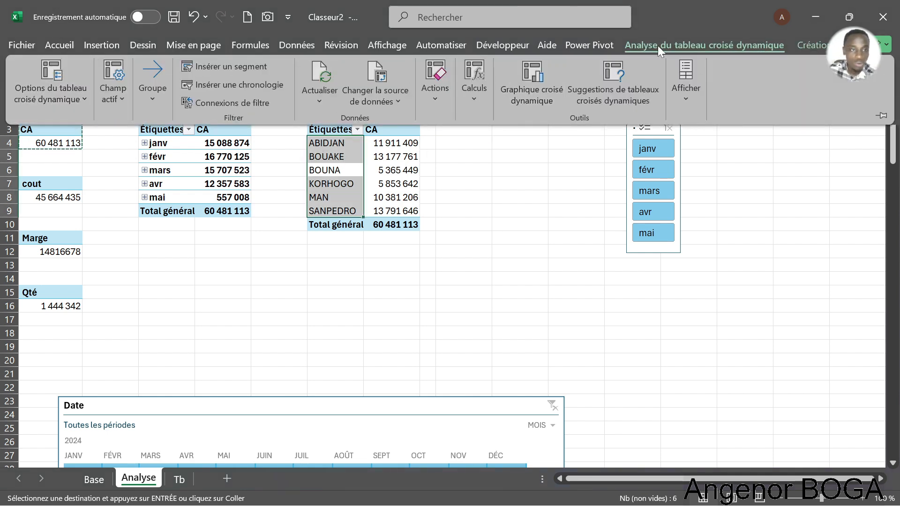
pyautogui.click(813, 43)
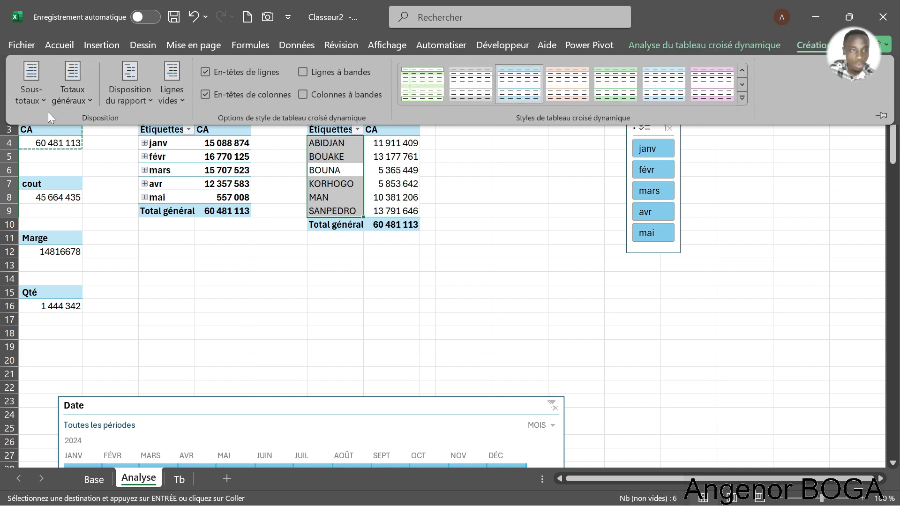
pyautogui.click(89, 99)
pyautogui.click(104, 134)
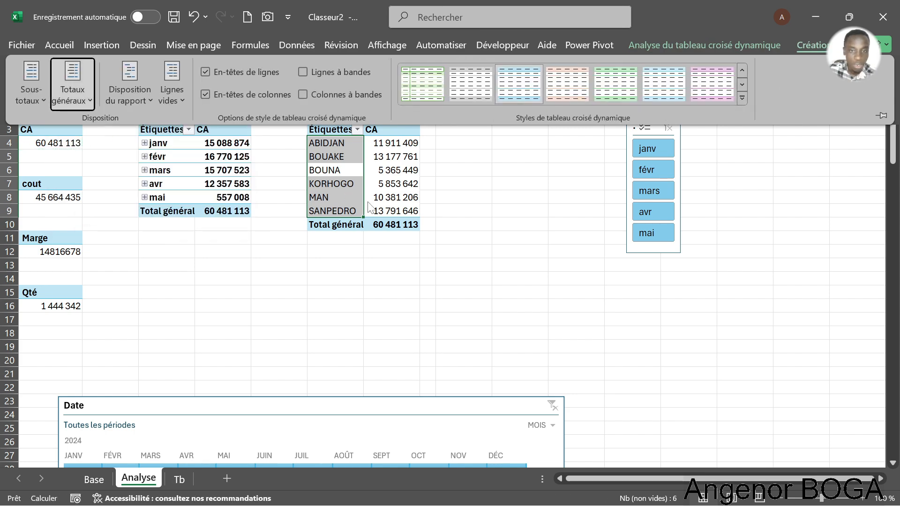
pyautogui.click(334, 171)
pyautogui.click(383, 176)
pyautogui.click(327, 169)
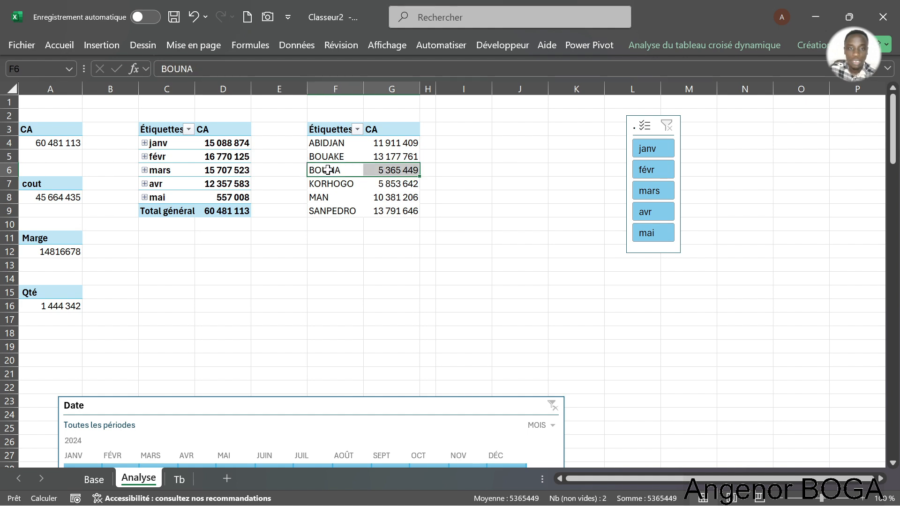
pyautogui.click(348, 195)
pyautogui.click(413, 170)
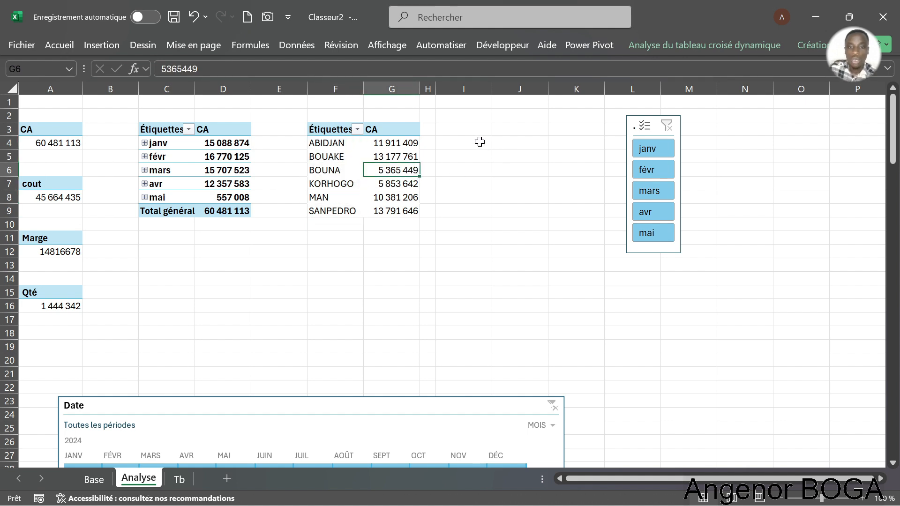
# Enter the headers "ville" in I3 and "Ca" in J3, beside the Etablissement pivot table.
pyautogui.click(474, 133)
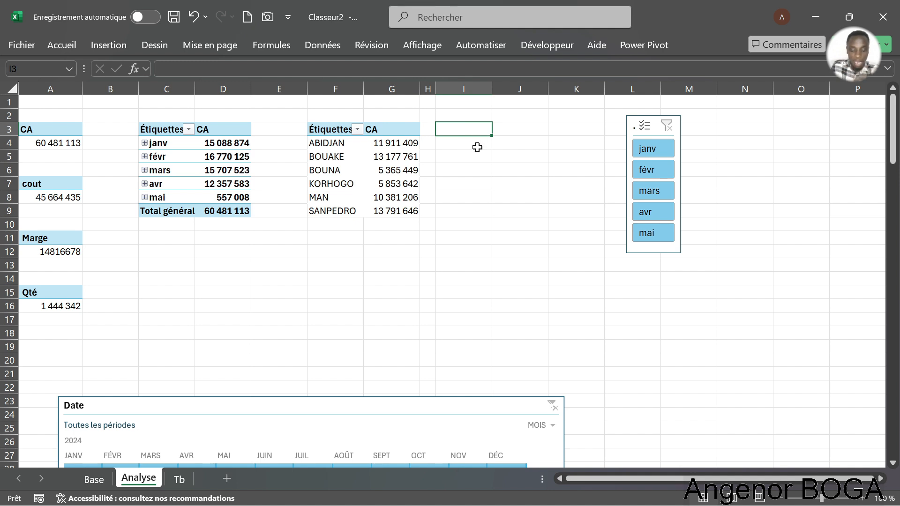
pyautogui.write('v')
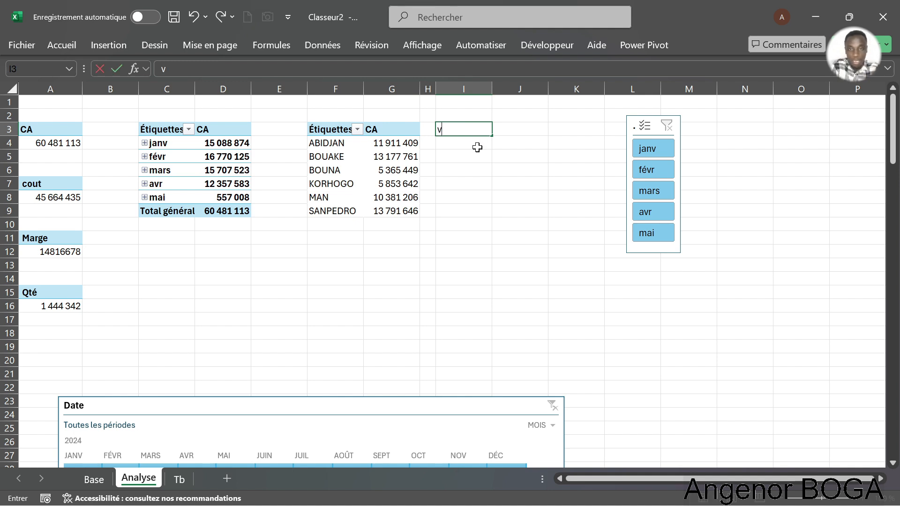
pyautogui.write('lE')
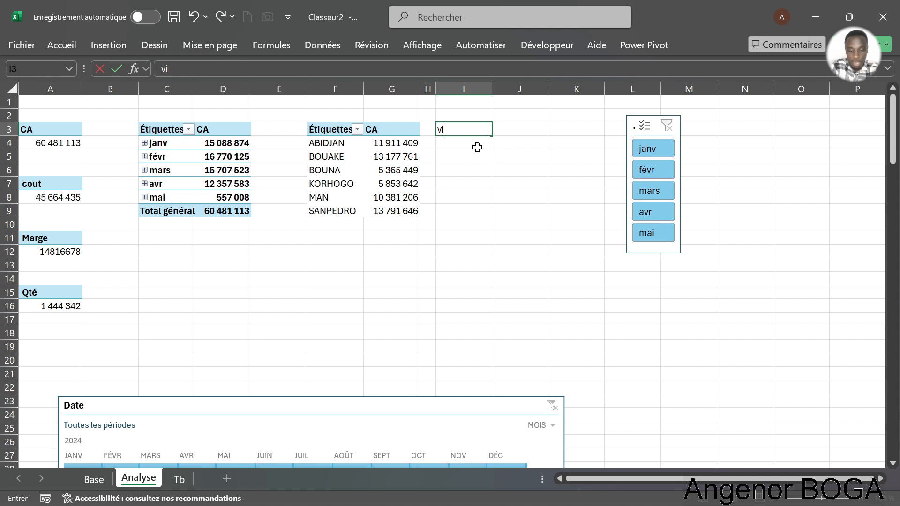
pyautogui.write('le')
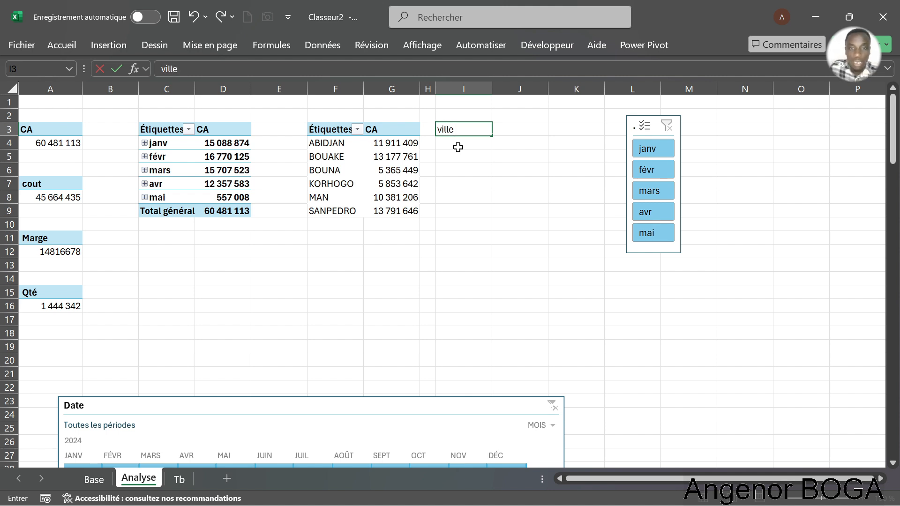
pyautogui.click(511, 130)
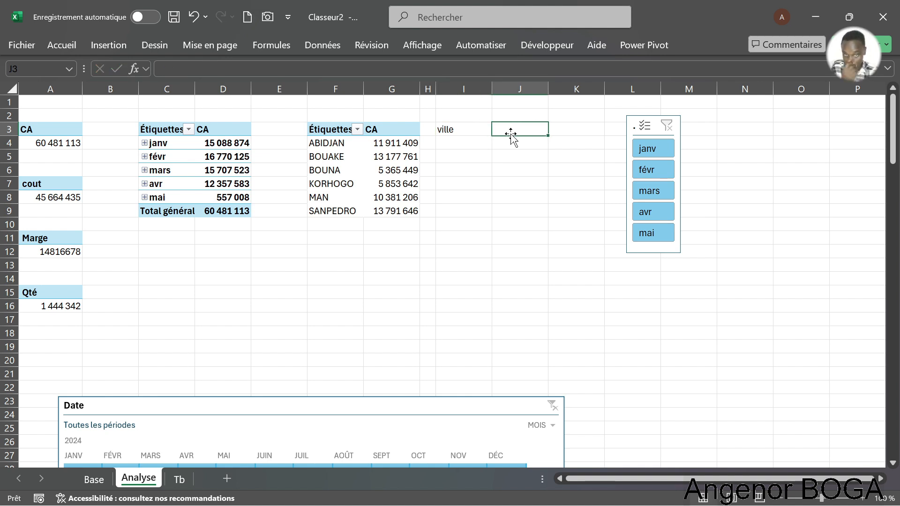
pyautogui.write('Ca')
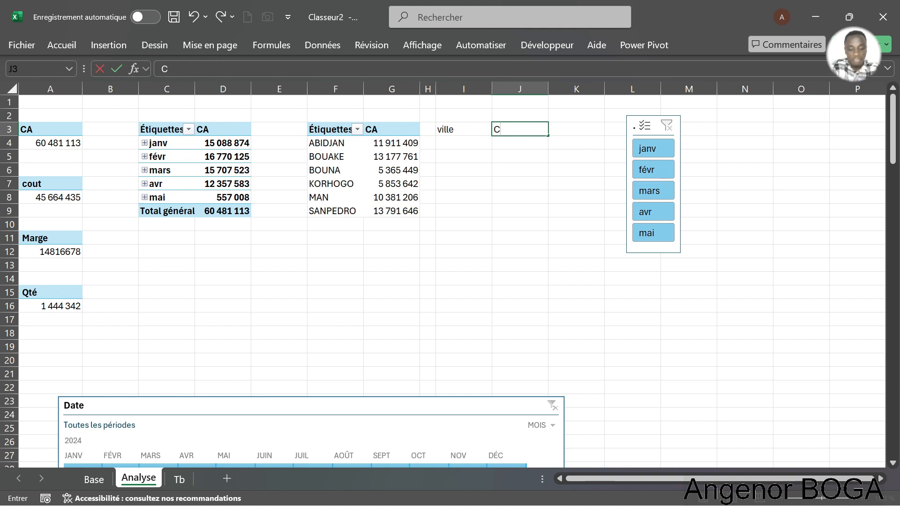
# Enter the headers "X" in K3 and "Y" in L3.
pyautogui.click(594, 130)
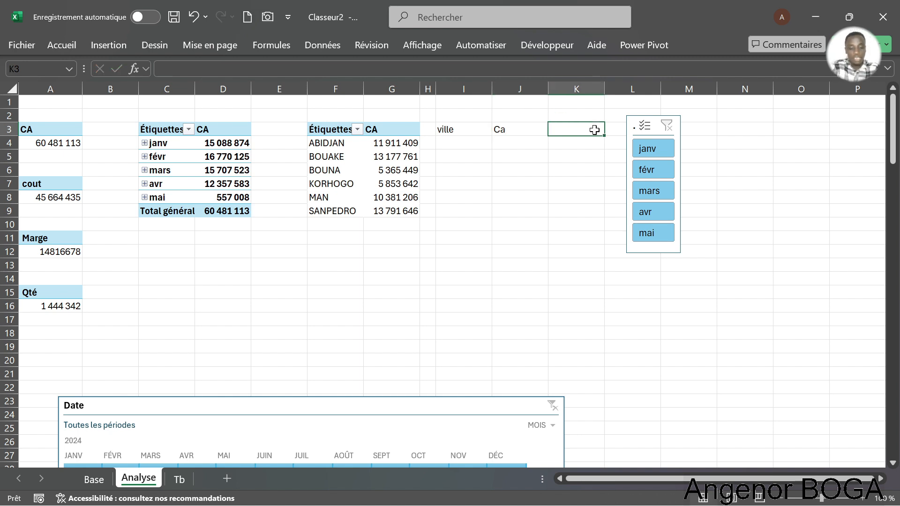
pyautogui.write('X')
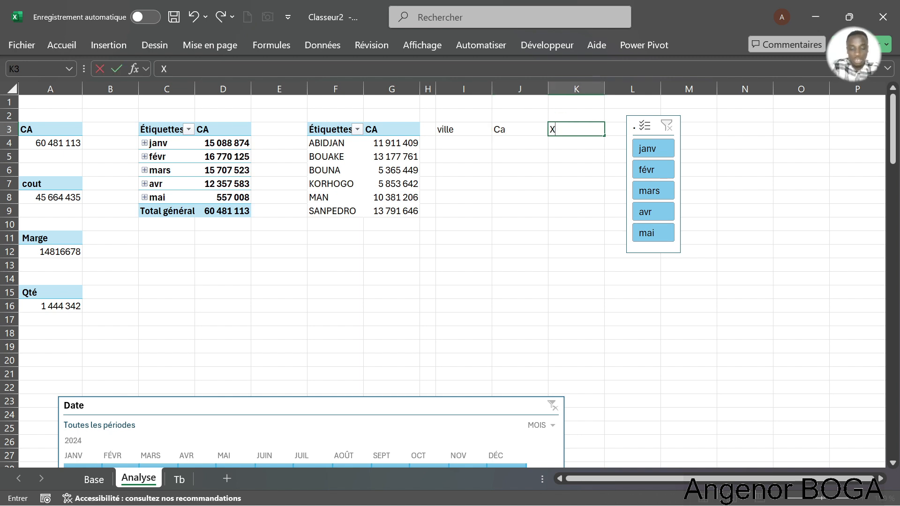
pyautogui.click(617, 129)
pyautogui.write('Y')
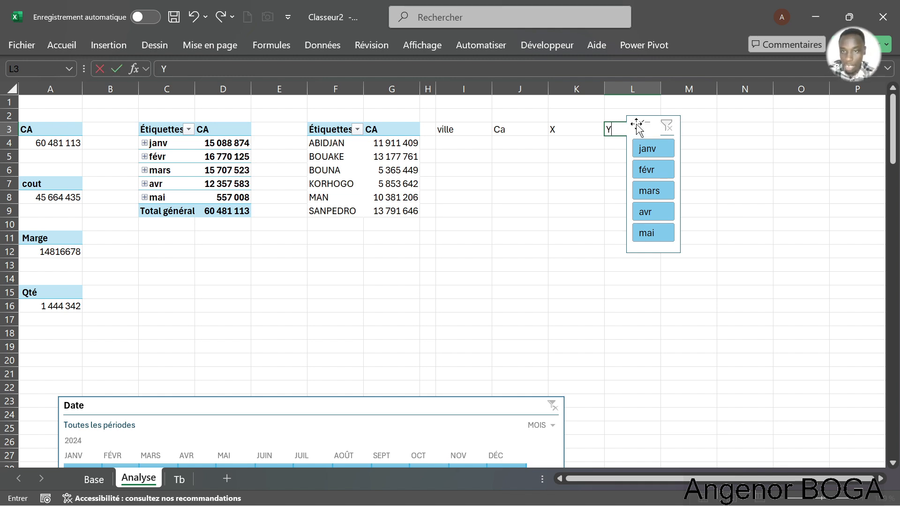
pyautogui.press('F2')
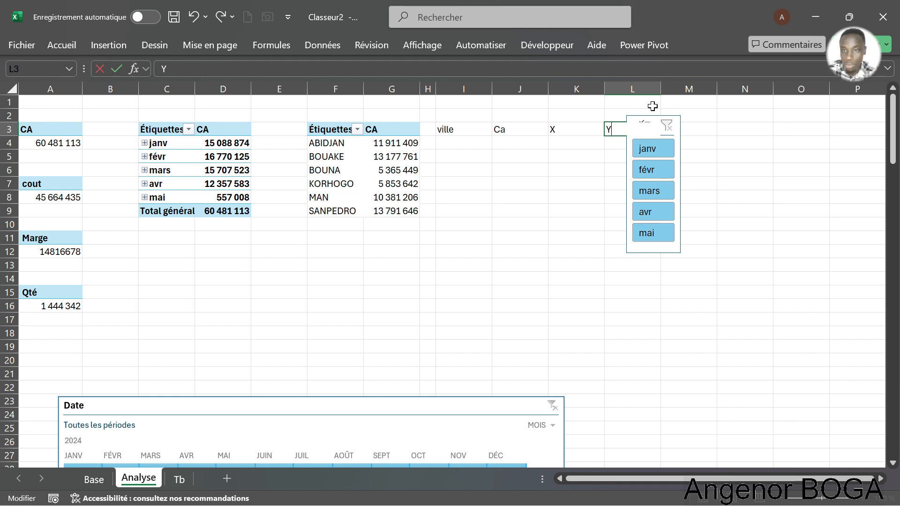
# Move the month slicer to columns O:P, starting around row 3, and enter the header "Max" in M3.
pyautogui.moveTo(657, 118); pyautogui.dragTo(841, 134)
pyautogui.click(681, 129)
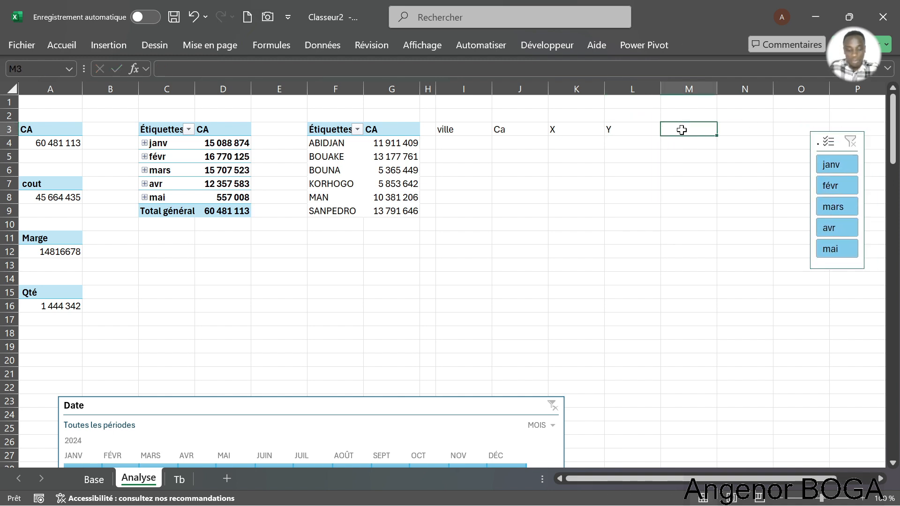
pyautogui.write('Max')
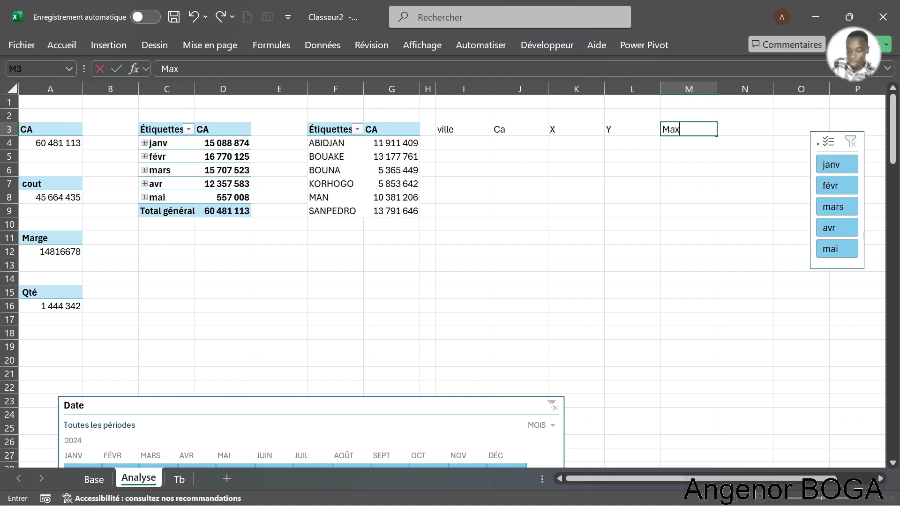
# Make the header row I3:M3 bold and apply all borders to it.
pyautogui.press('Return')
pyautogui.click(556, 170)
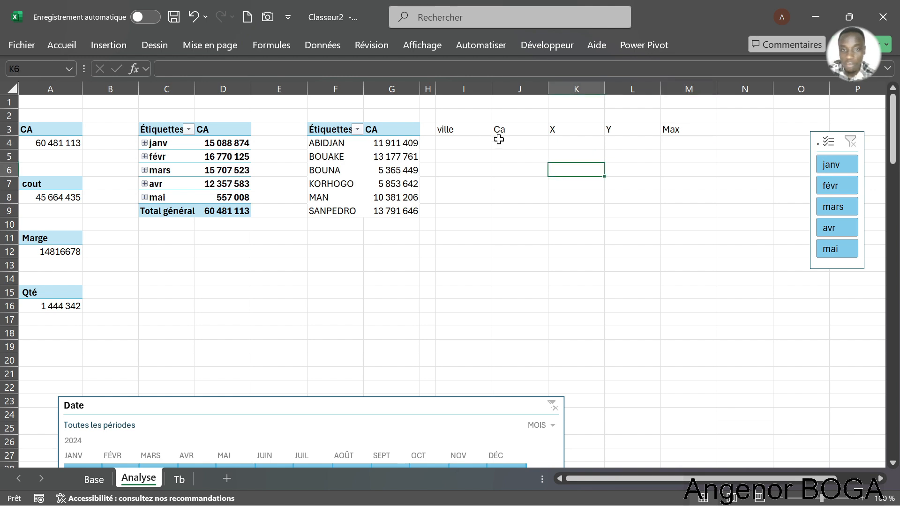
pyautogui.moveTo(468, 131); pyautogui.dragTo(698, 208)
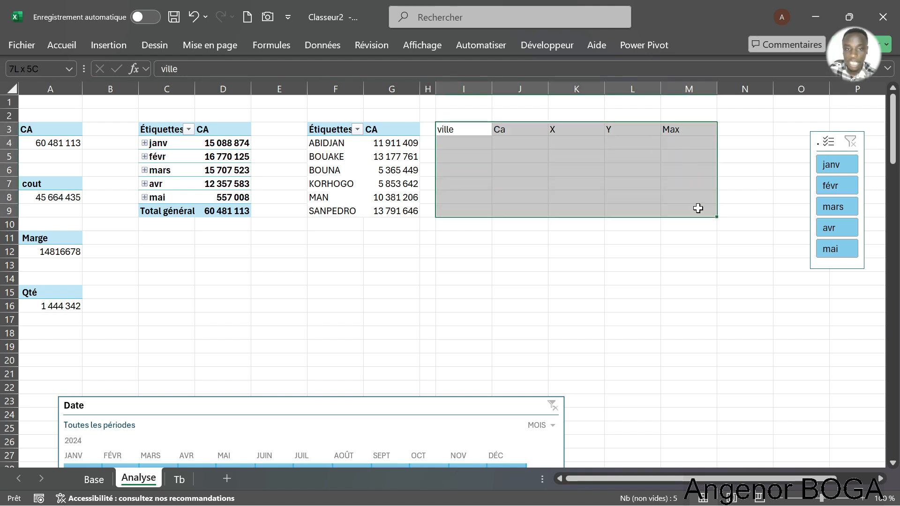
pyautogui.click(633, 182)
pyautogui.moveTo(468, 127); pyautogui.dragTo(690, 128)
pyautogui.click(65, 49)
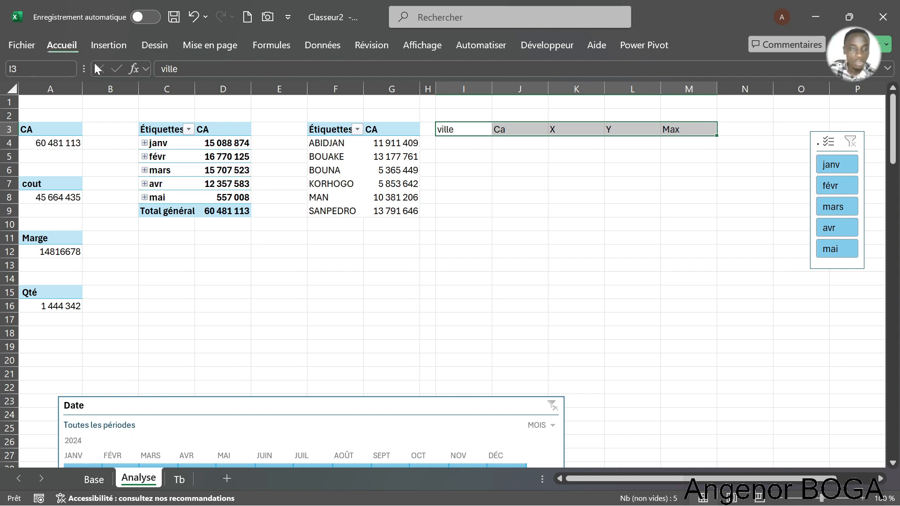
pyautogui.click(91, 94)
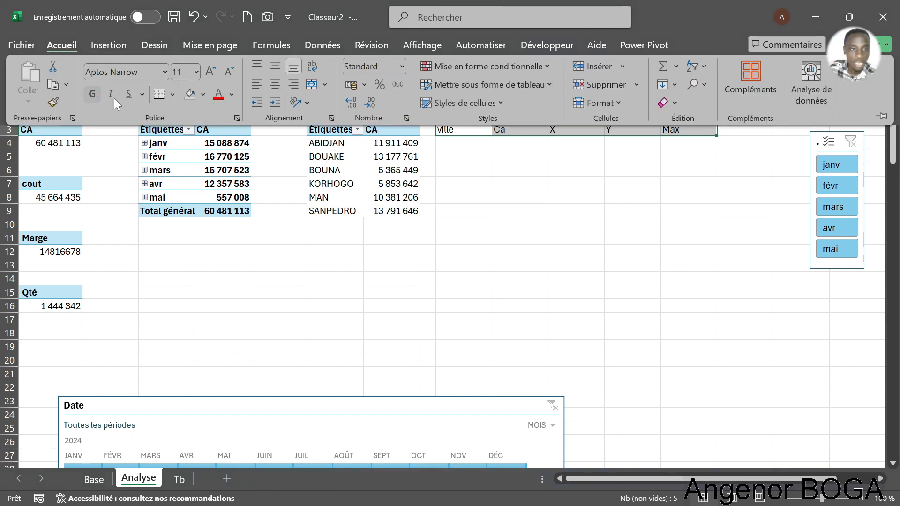
pyautogui.click(172, 95)
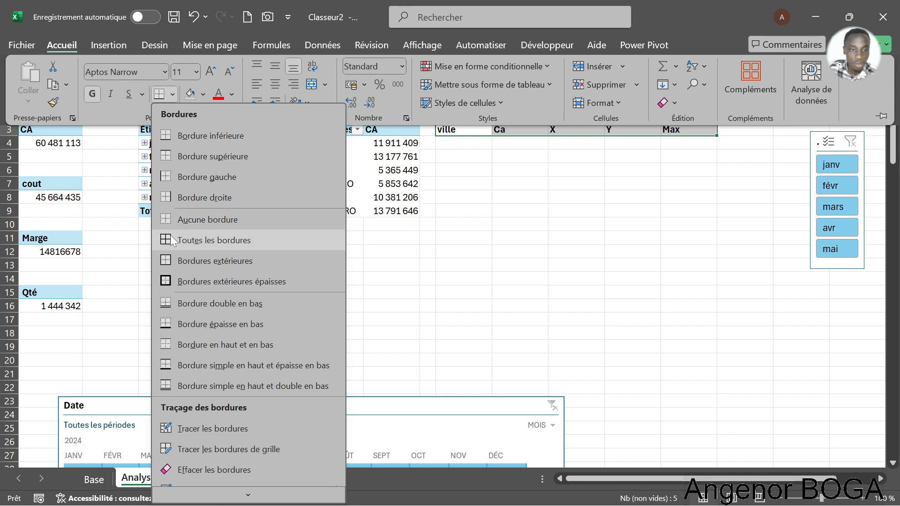
pyautogui.click(214, 240)
# Copy the city names from F4:F9 of the Etablissement pivot table and paste them as values under "ville", starting in I4.
pyautogui.click(470, 144)
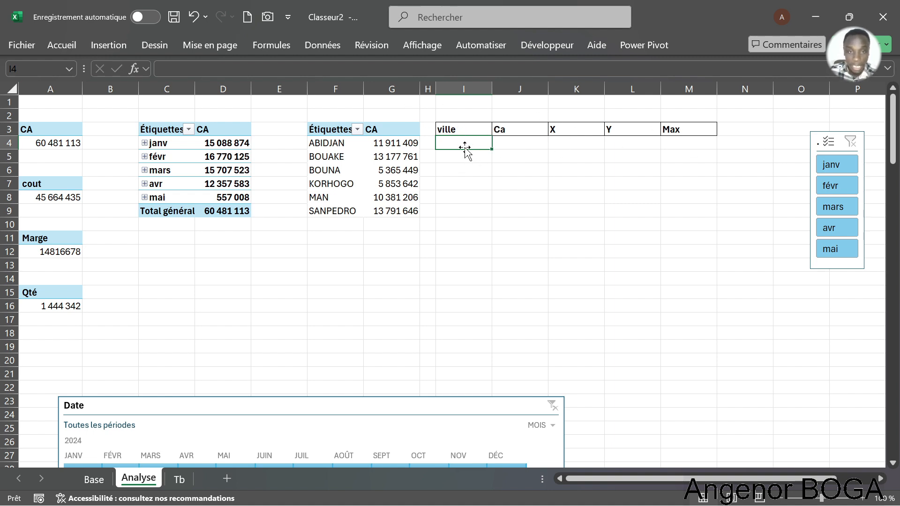
pyautogui.moveTo(328, 132); pyautogui.dragTo(410, 214)
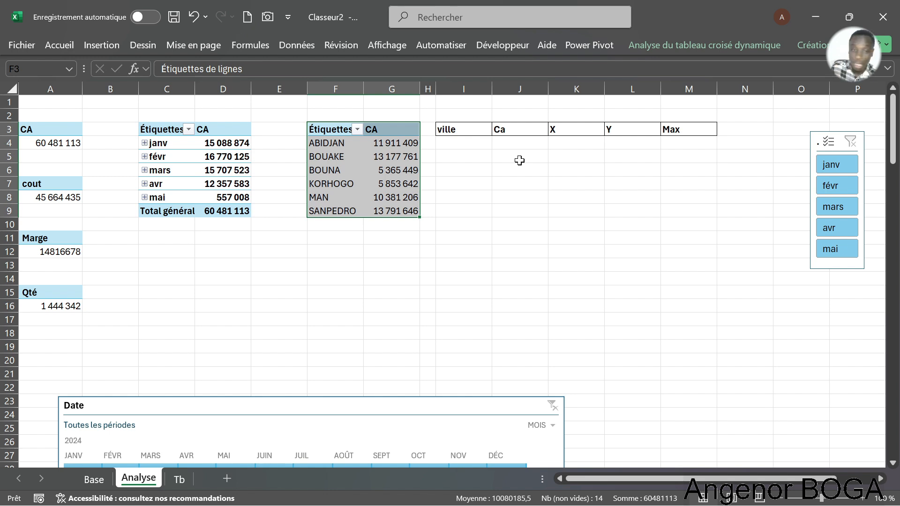
pyautogui.click(473, 146)
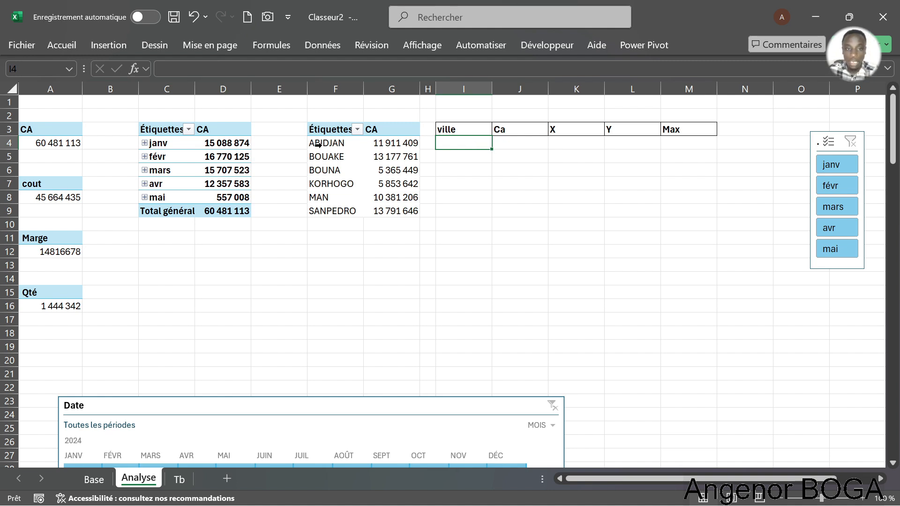
pyautogui.moveTo(344, 143); pyautogui.dragTo(342, 210)
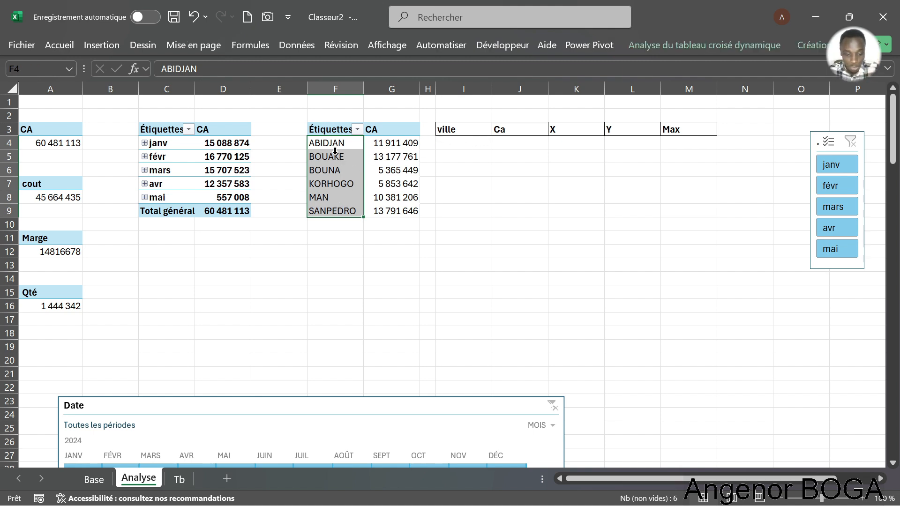
pyautogui.hotkey('ctrl', 'c')
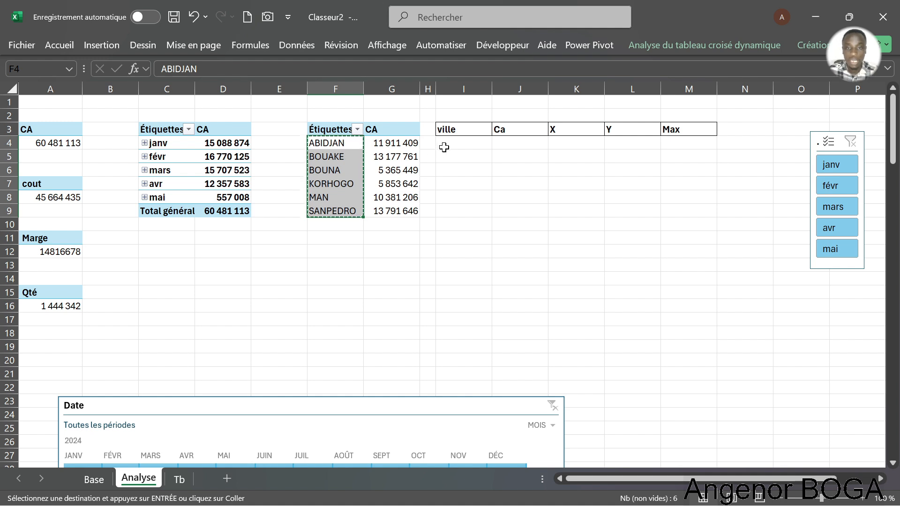
pyautogui.click(459, 142)
pyautogui.rightClick(459, 142)
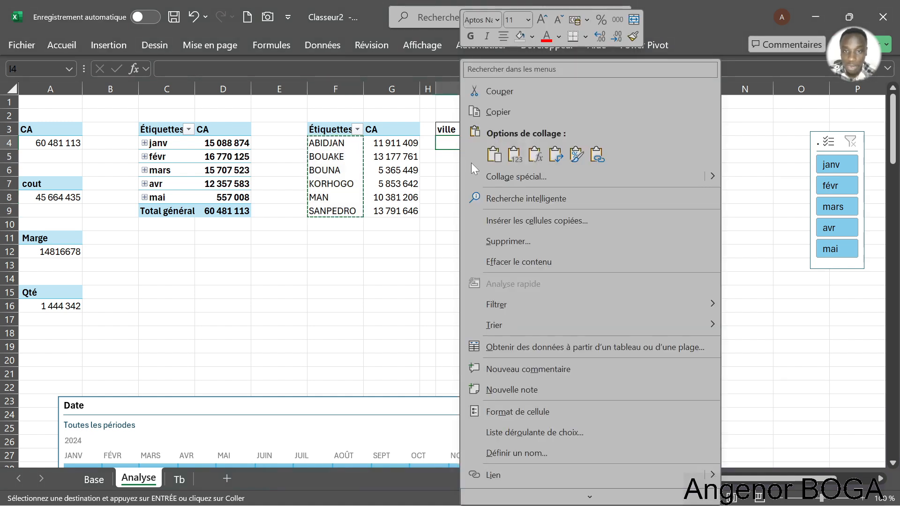
pyautogui.click(513, 156)
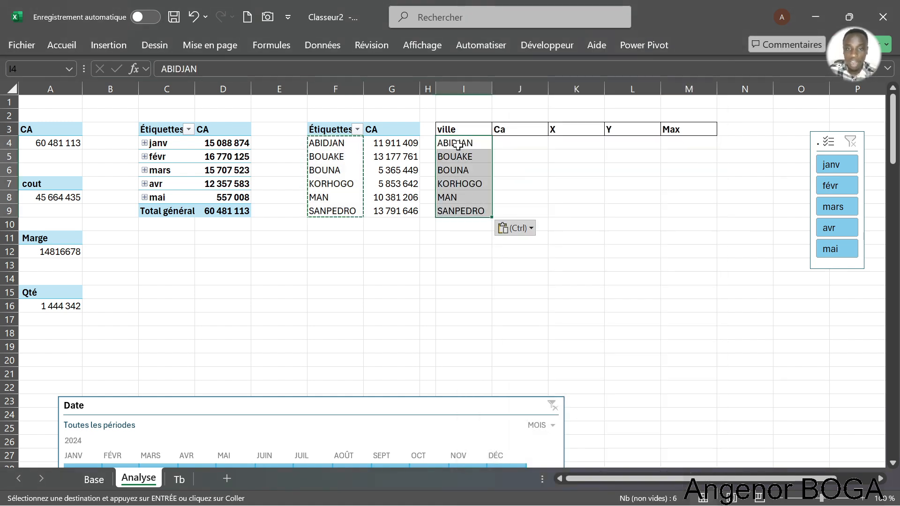
pyautogui.click(458, 158)
pyautogui.click(454, 183)
pyautogui.click(454, 198)
pyautogui.click(455, 214)
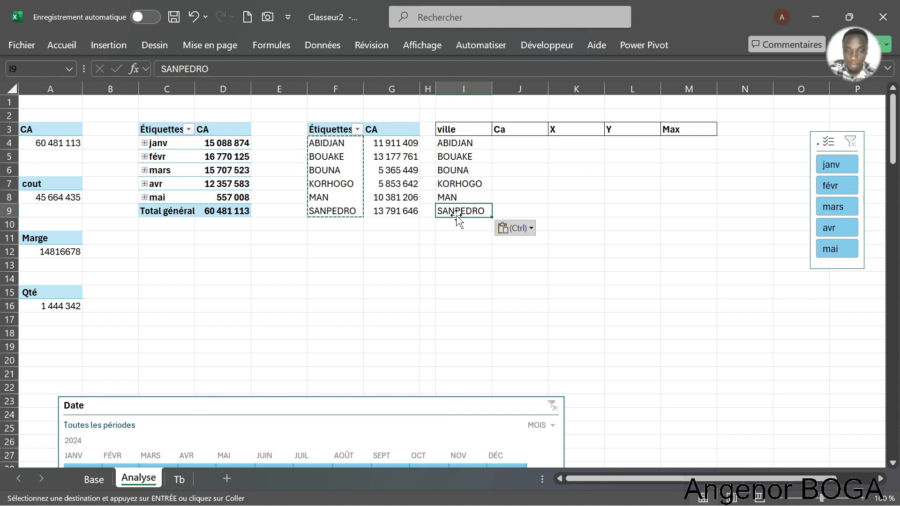
pyautogui.moveTo(457, 143); pyautogui.dragTo(461, 210)
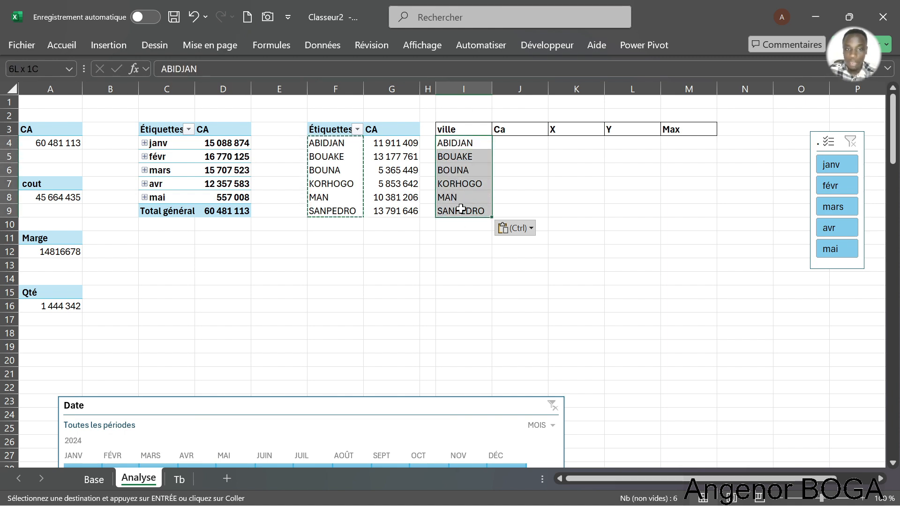
pyautogui.press('Escape')
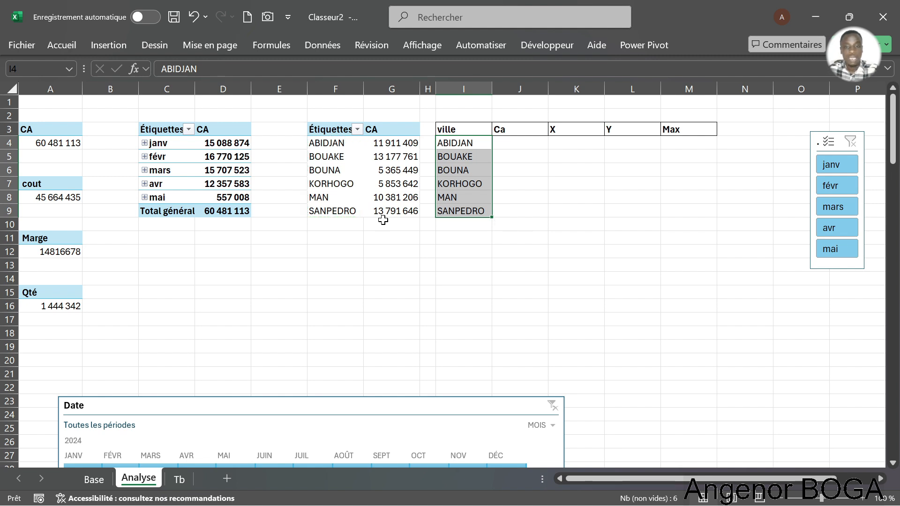
# Compare the CA values in column G of the Etablissement pivot table with the first Ca cell, J4, of the helper table.
pyautogui.click(515, 142)
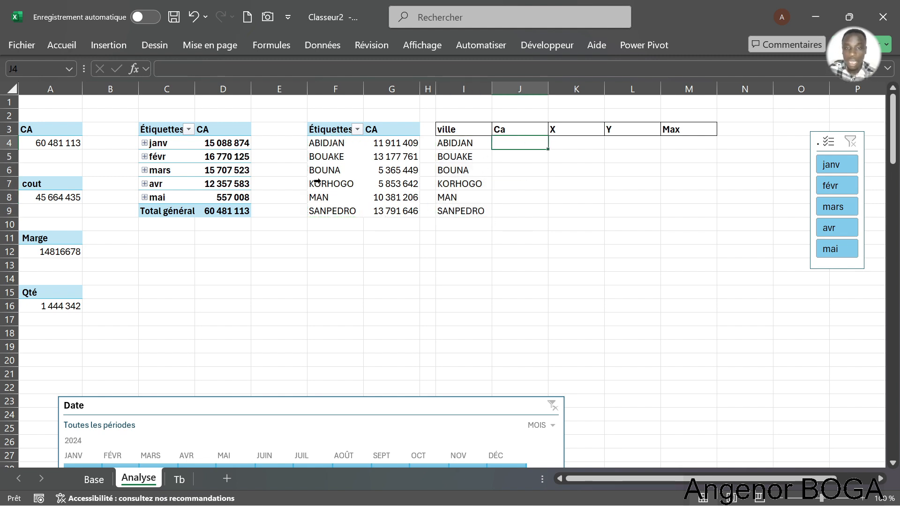
pyautogui.click(399, 145)
pyautogui.click(396, 184)
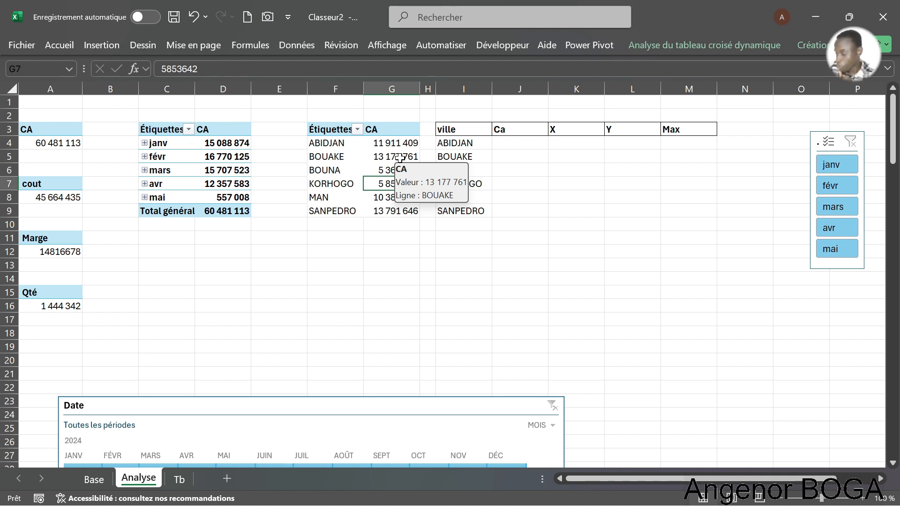
pyautogui.click(537, 143)
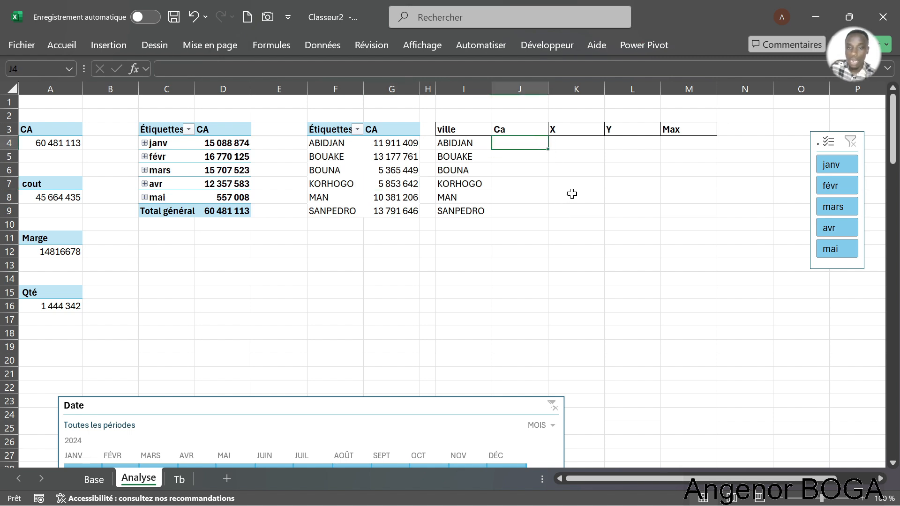
pyautogui.click(411, 143)
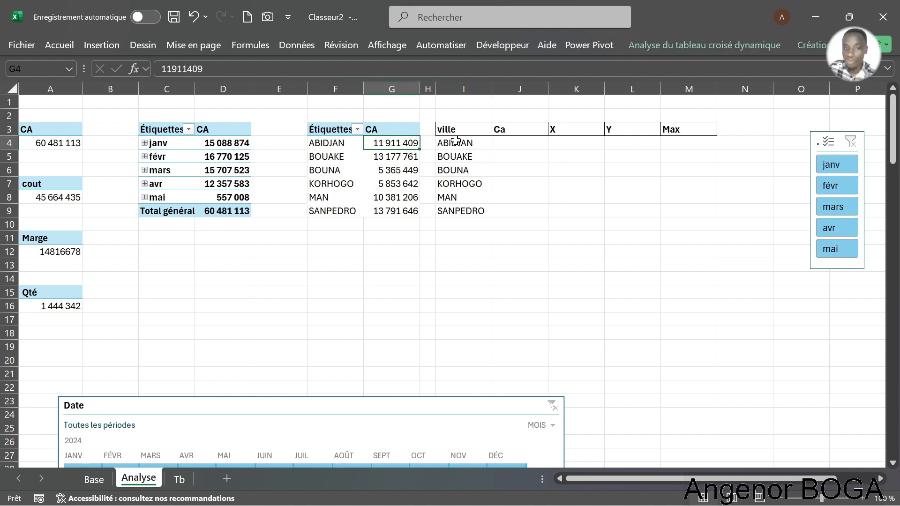
pyautogui.click(537, 146)
pyautogui.click(411, 146)
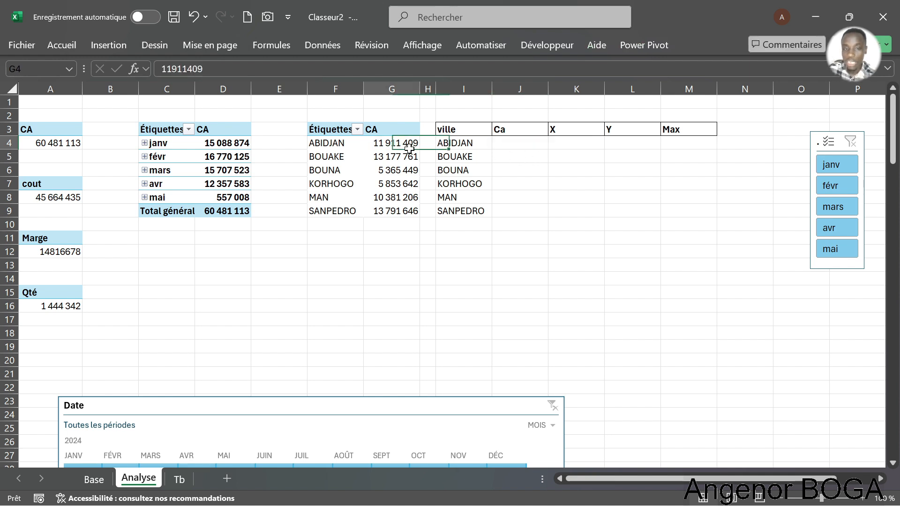
pyautogui.click(519, 145)
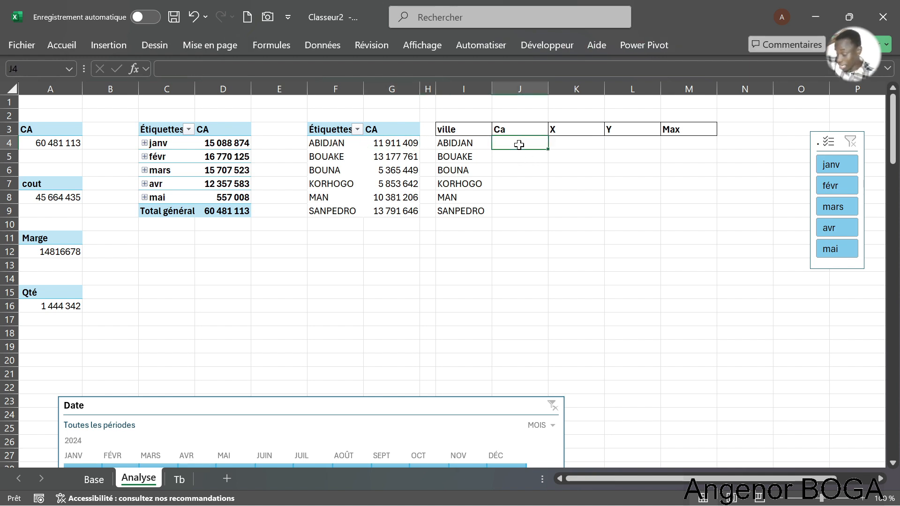